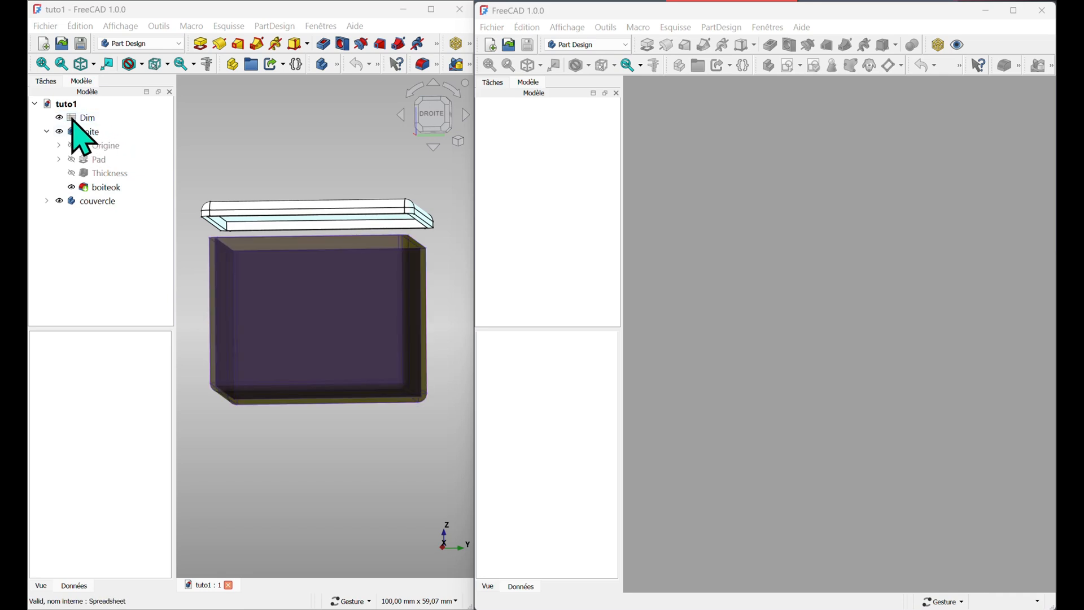
Open the Dim spreadsheet of tuto1 to view its box parameters
double_click(74, 118)
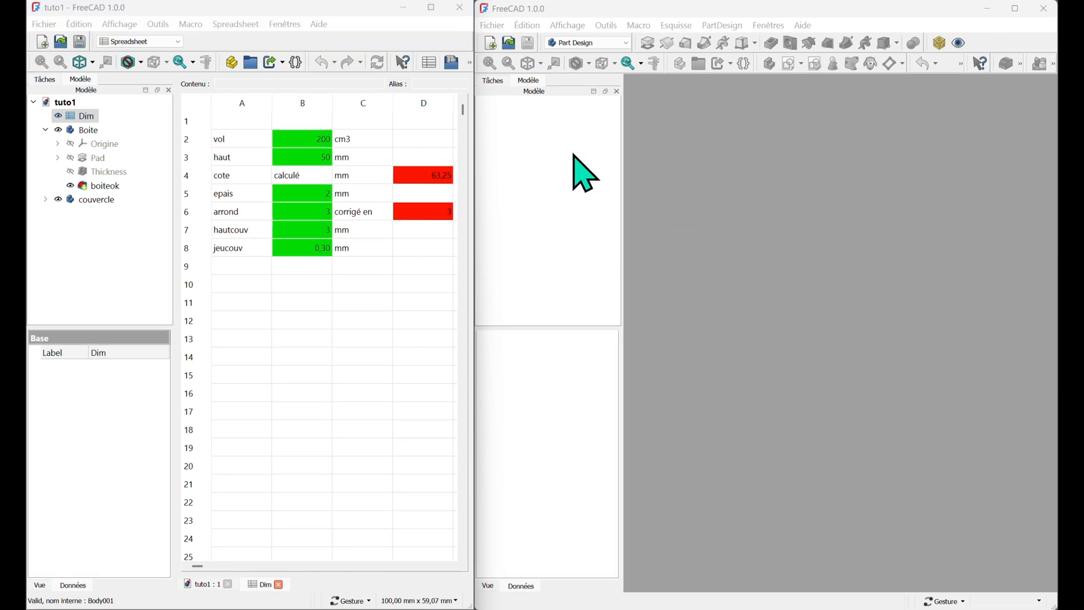
Create a new document in the second window and save it as tuto2
click(490, 43)
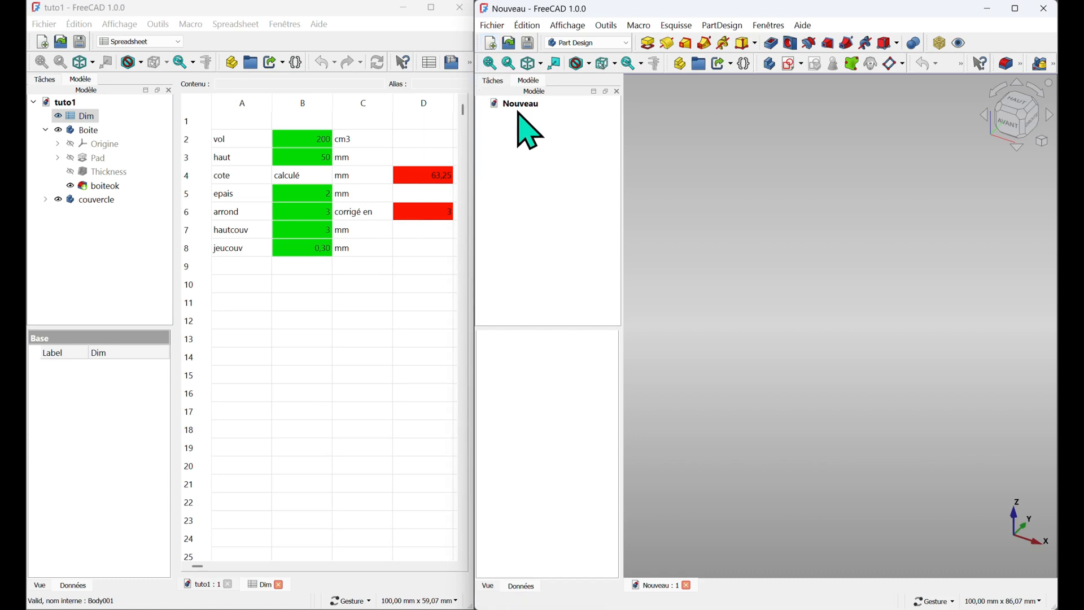
click(493, 26)
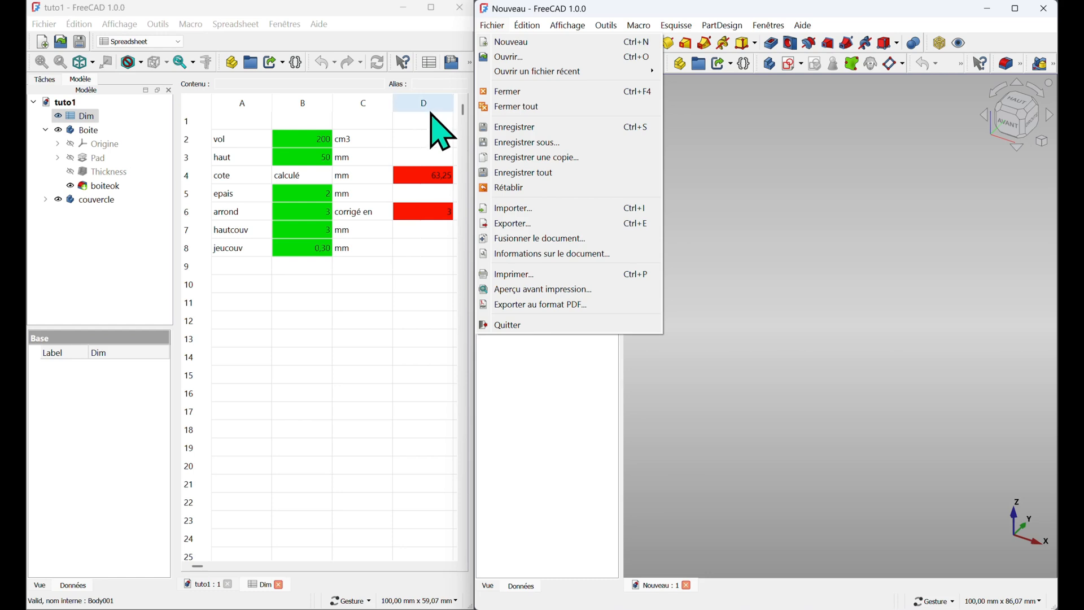
click(516, 142)
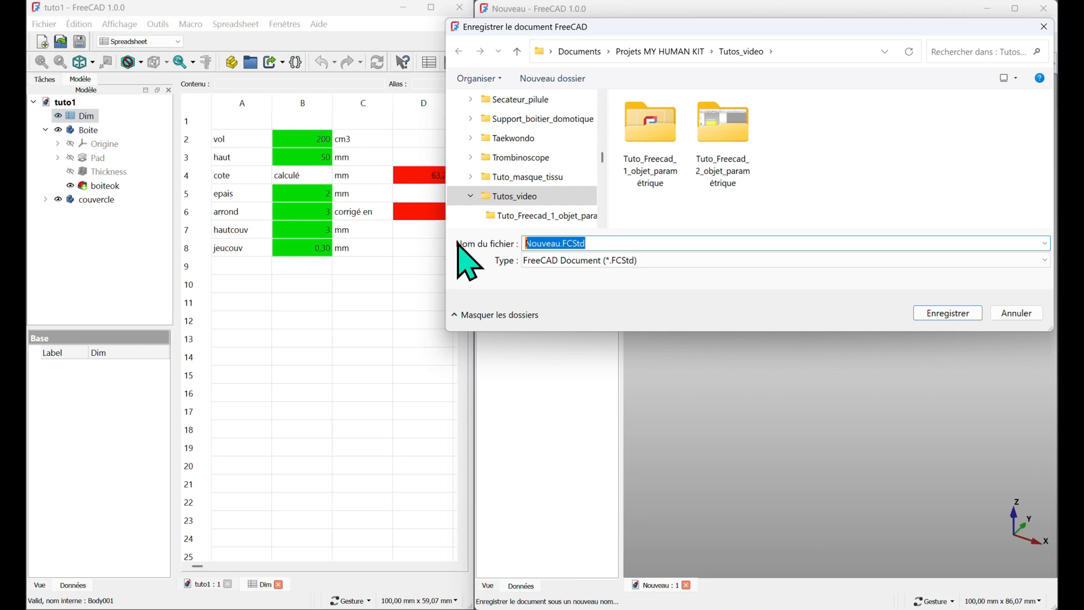
text(tuto2)
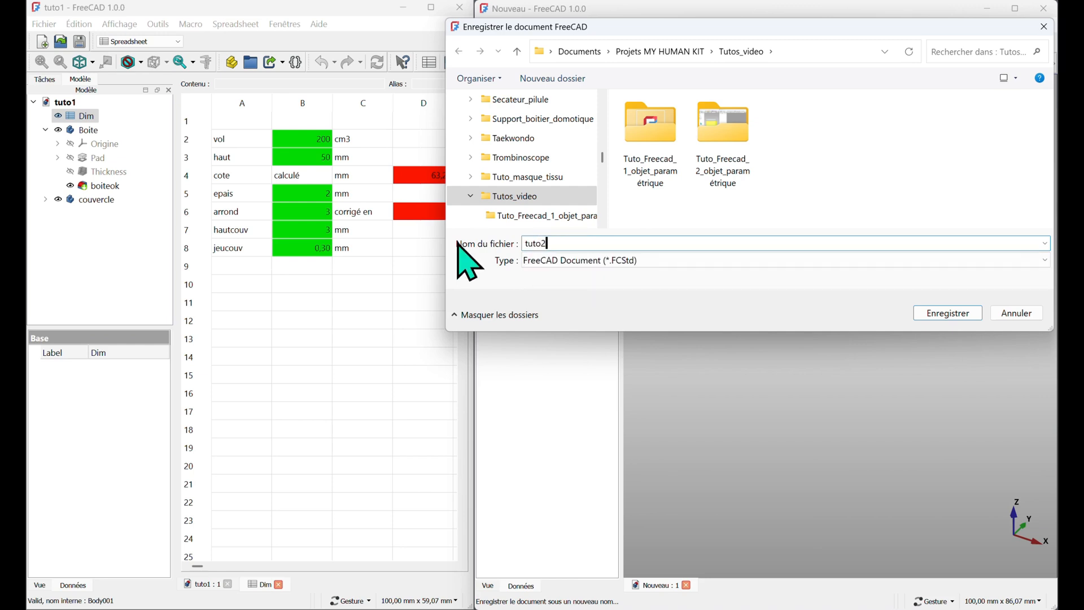
key(Return)
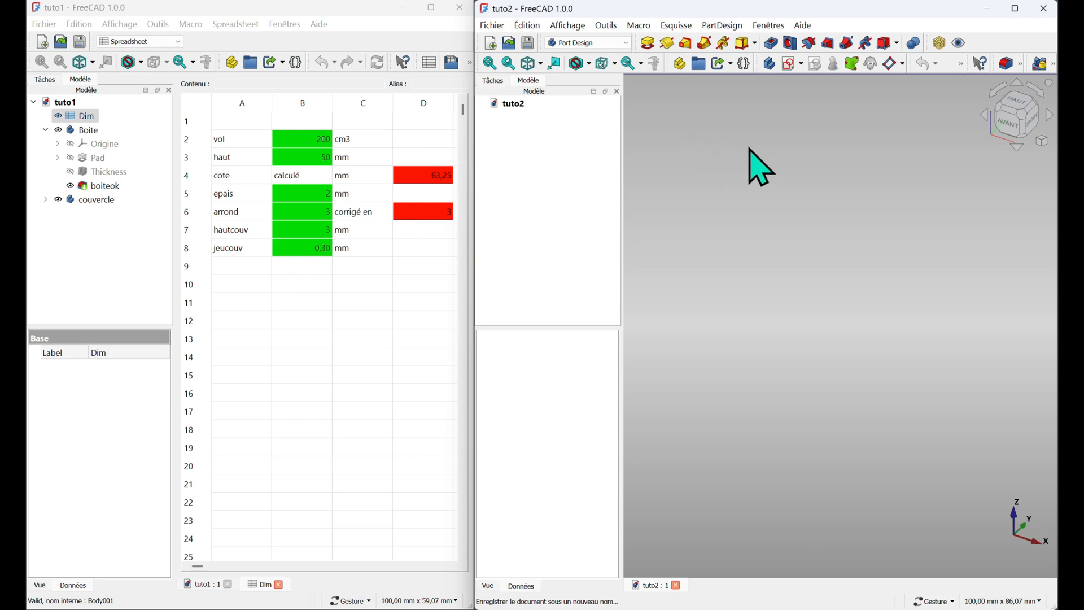
Create a VarSet and start a property named vol in group boite with type App::PropertyVolume
click(744, 64)
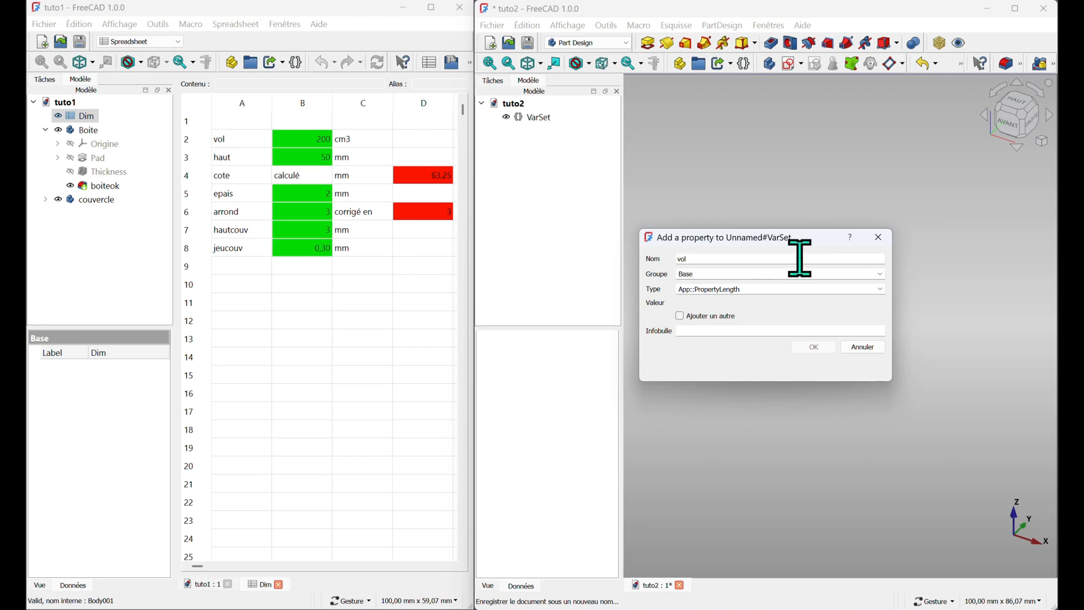
click(735, 275)
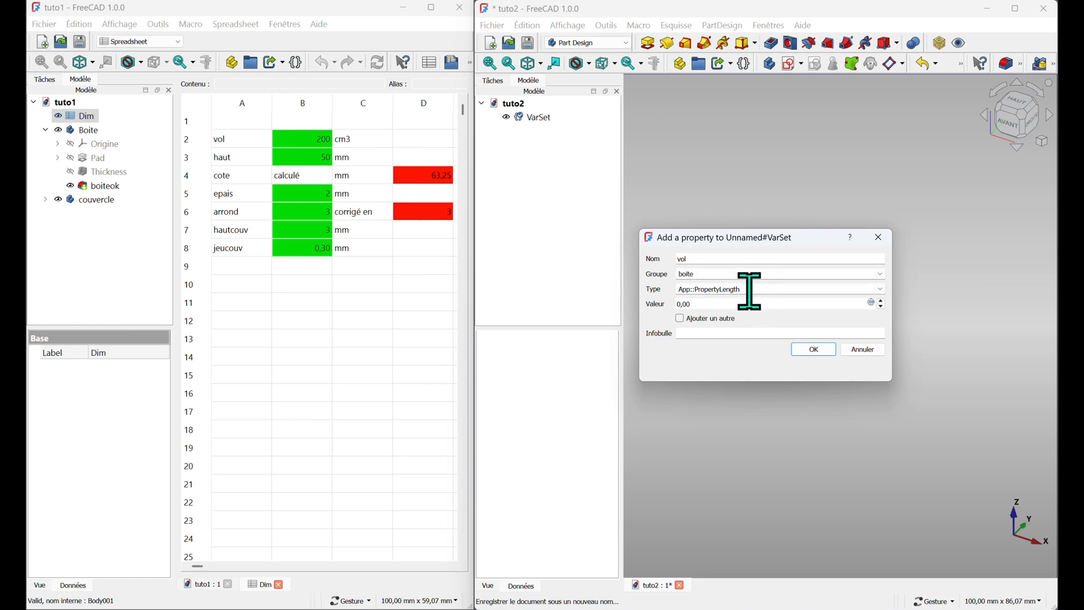
click(880, 288)
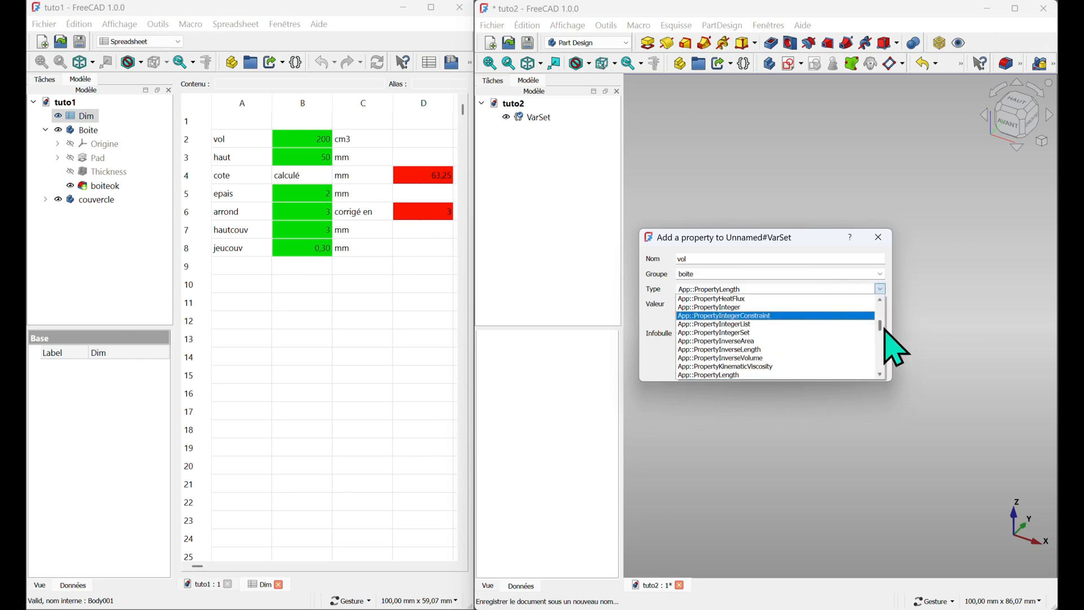
drag(883, 327, 883, 371)
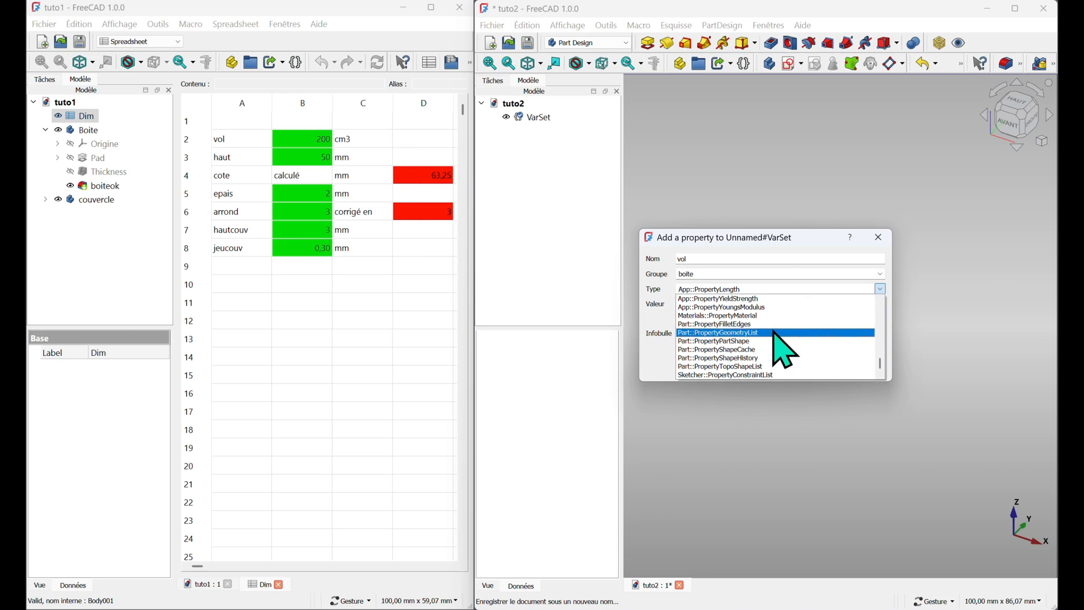
scroll(778, 336, up, 2)
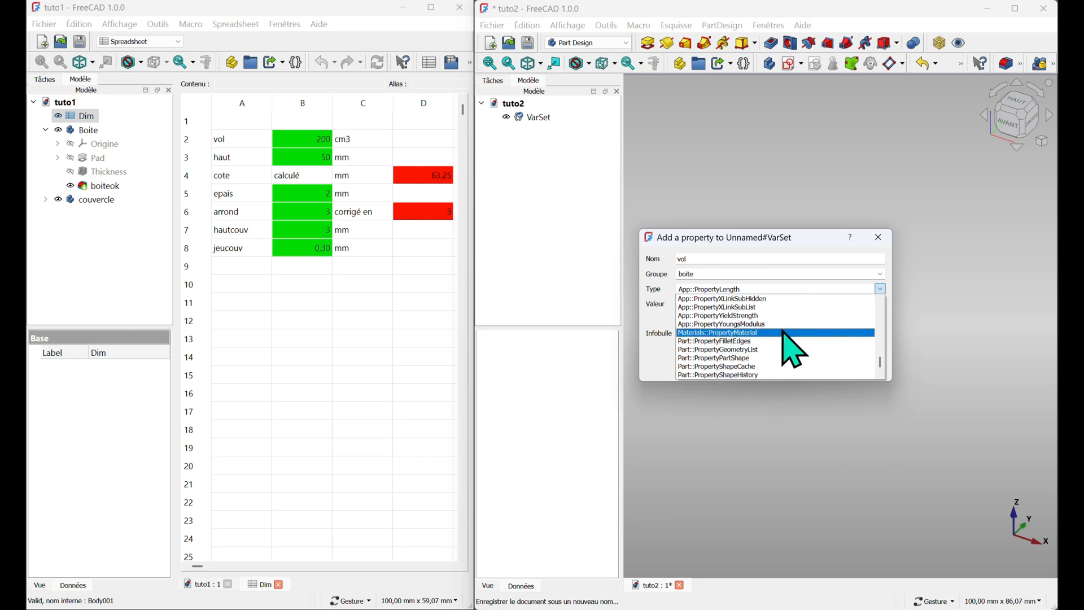
scroll(785, 334, up, 3)
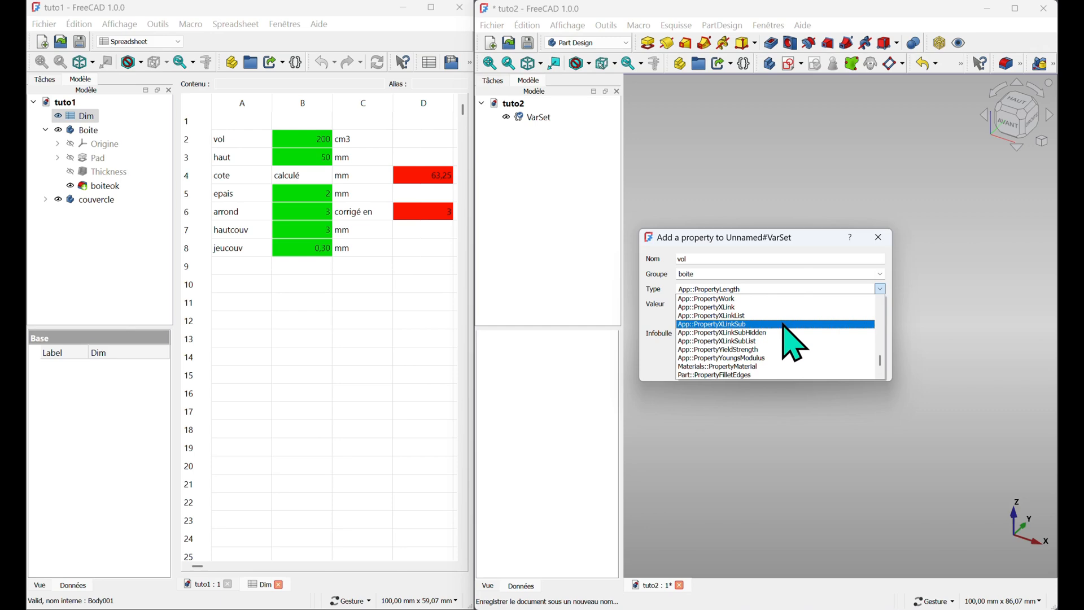
scroll(788, 341, up, 4)
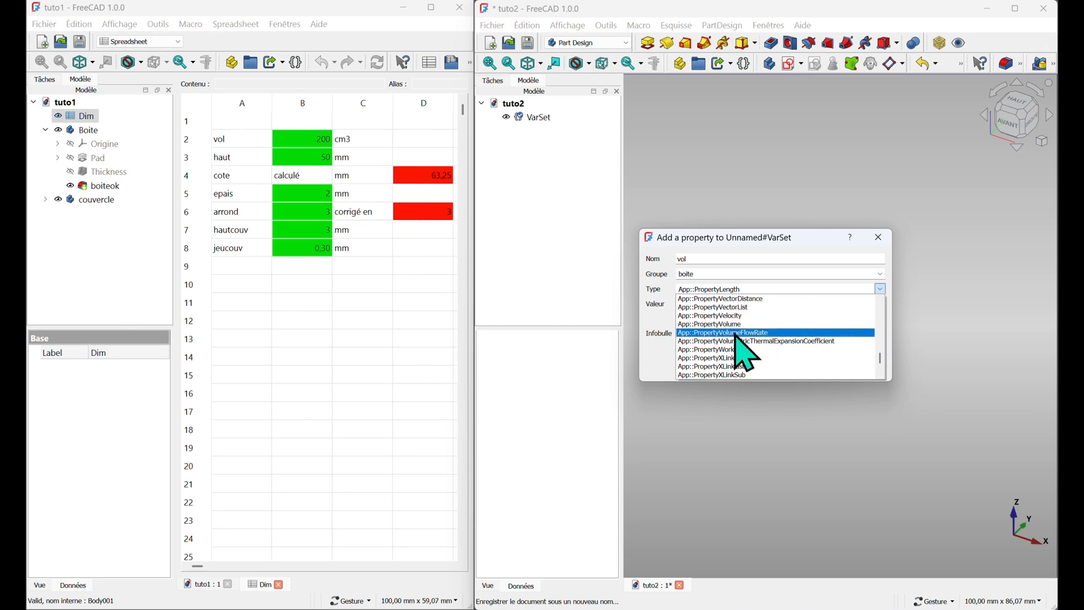
click(712, 325)
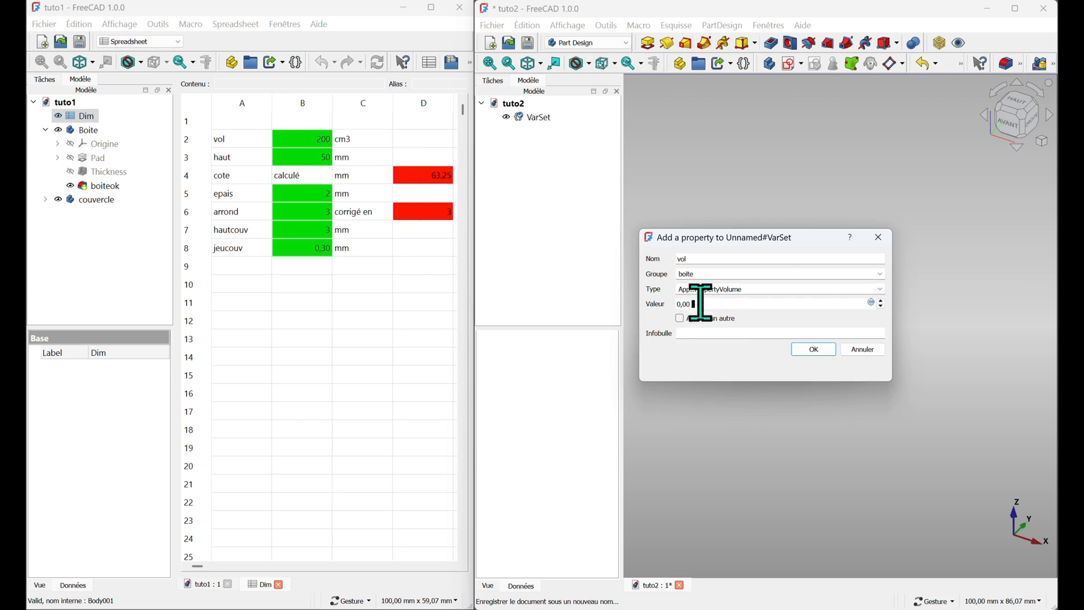
Set vol's value to 200 ml, enable adding another, add the tooltip 'Volume de la boite' and confirm
drag(702, 302, 656, 301)
click(681, 319)
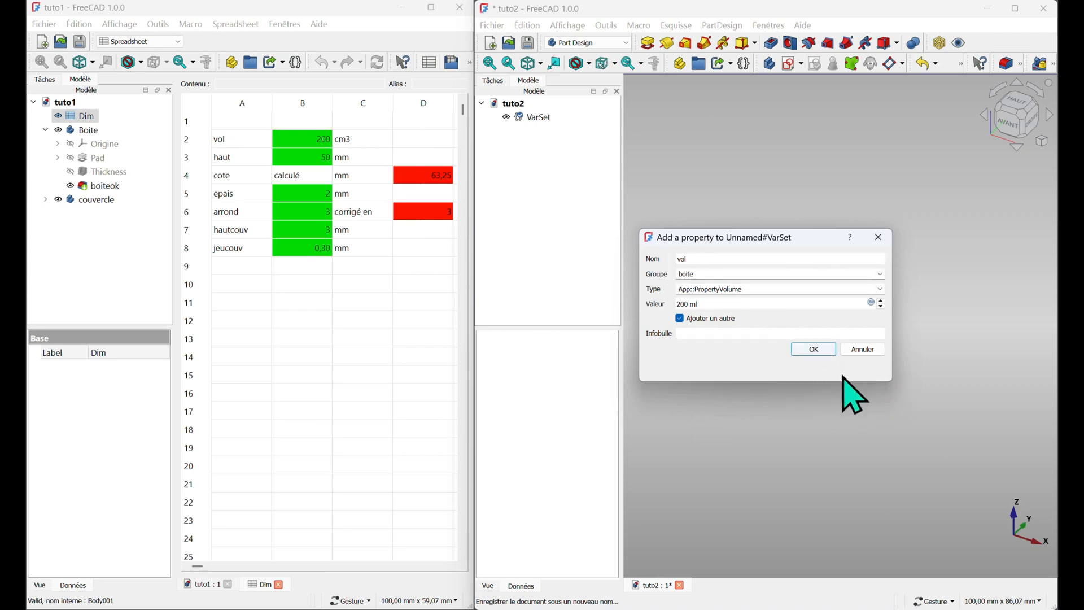
click(693, 333)
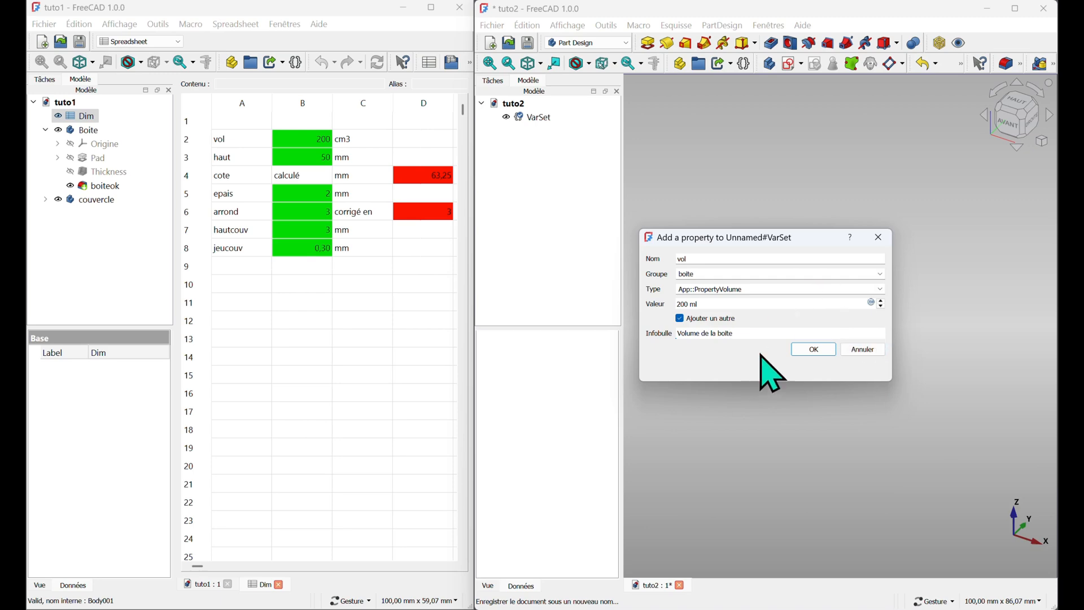
click(817, 352)
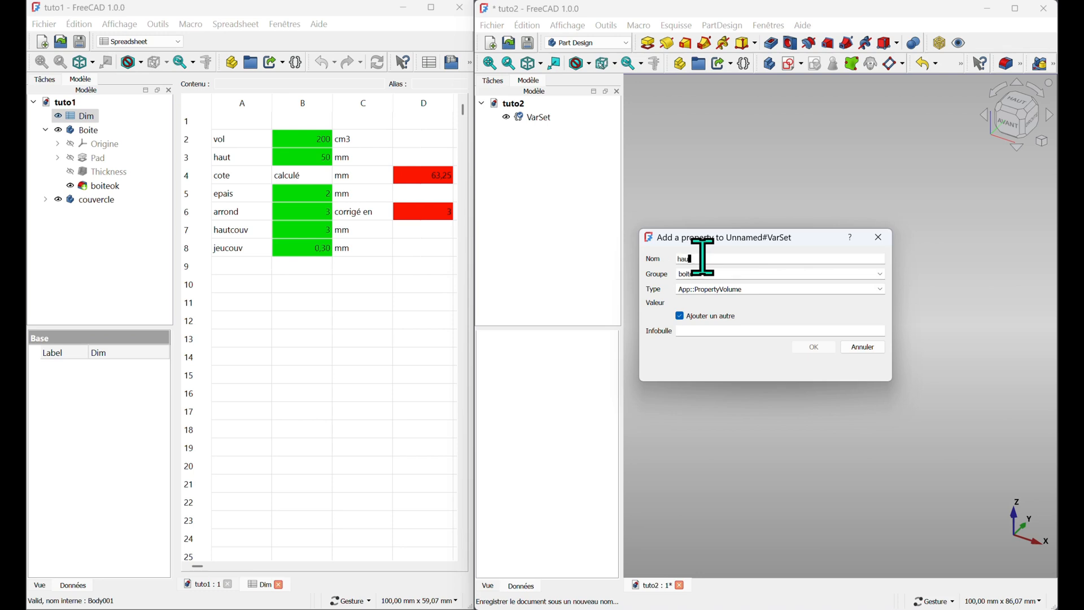
Start a second property named haut in group boite with type App::PropertyLength
text(t)
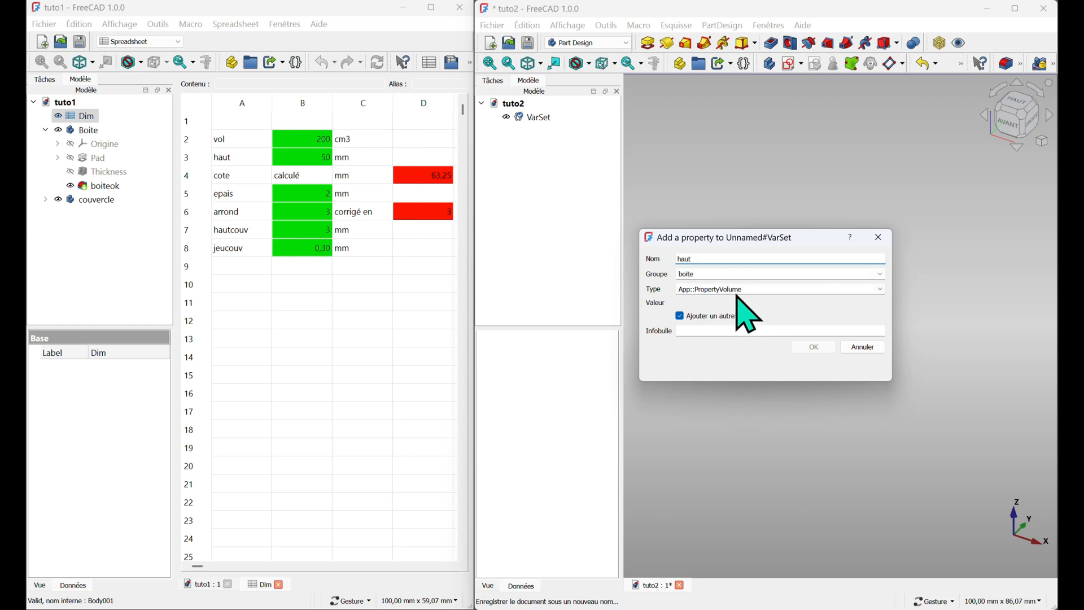
click(881, 289)
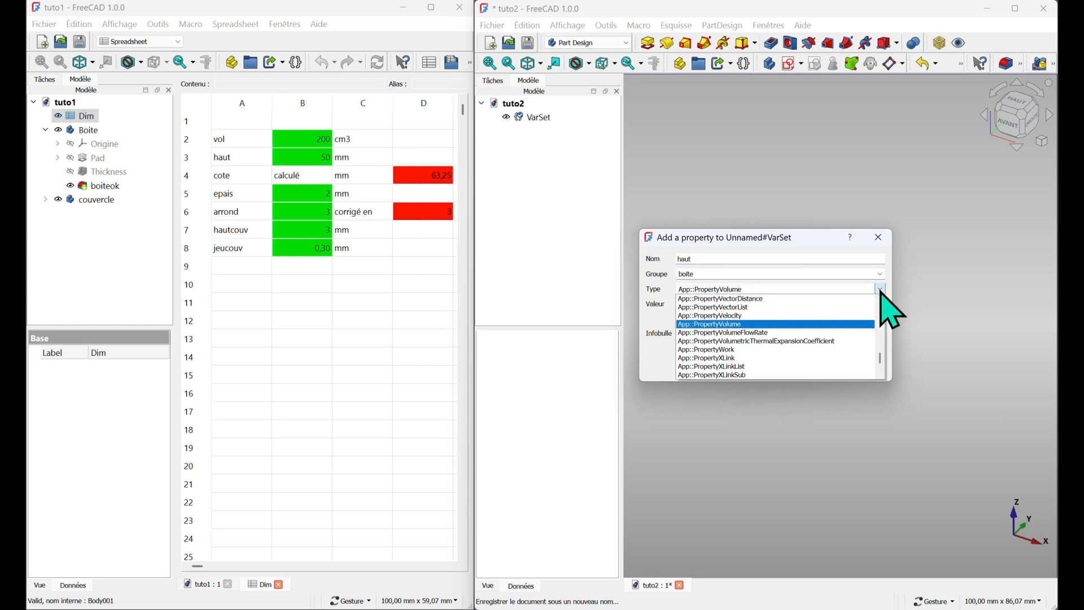
drag(879, 363, 879, 310)
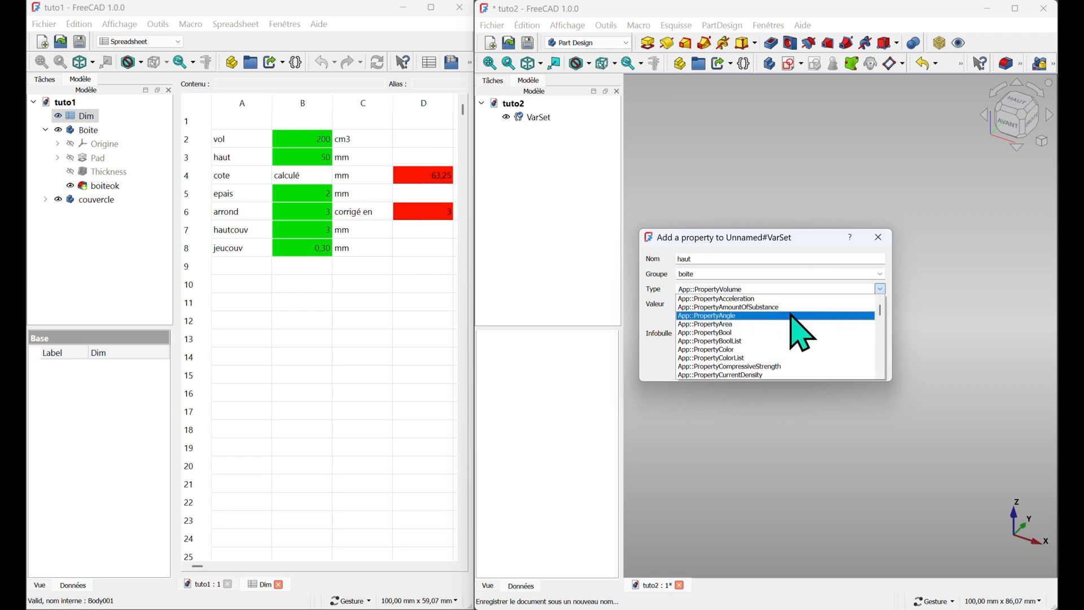
scroll(793, 319, down, 3)
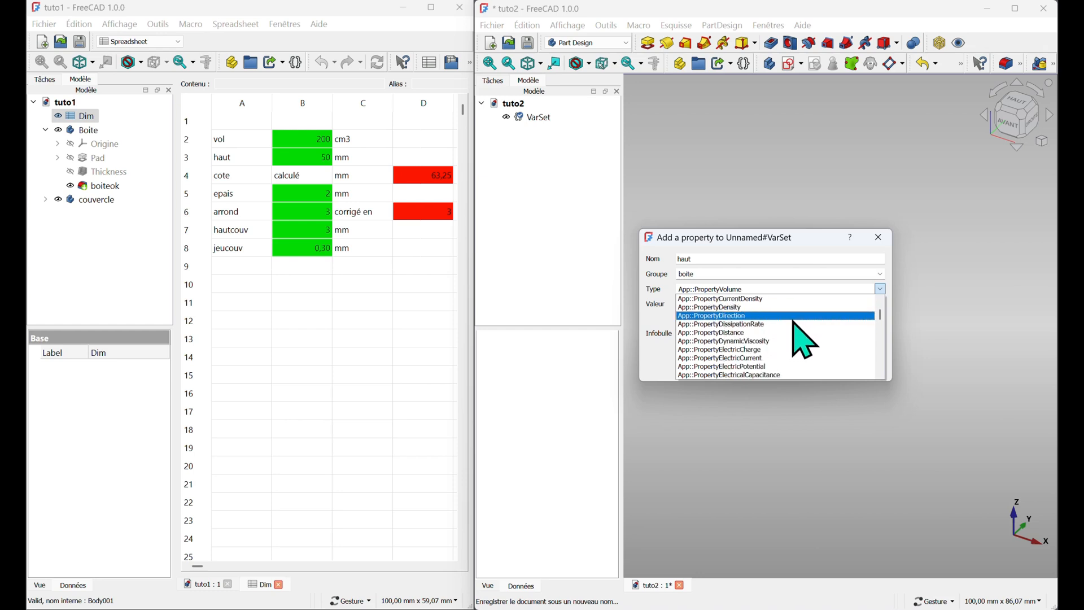
scroll(794, 321, down, 3)
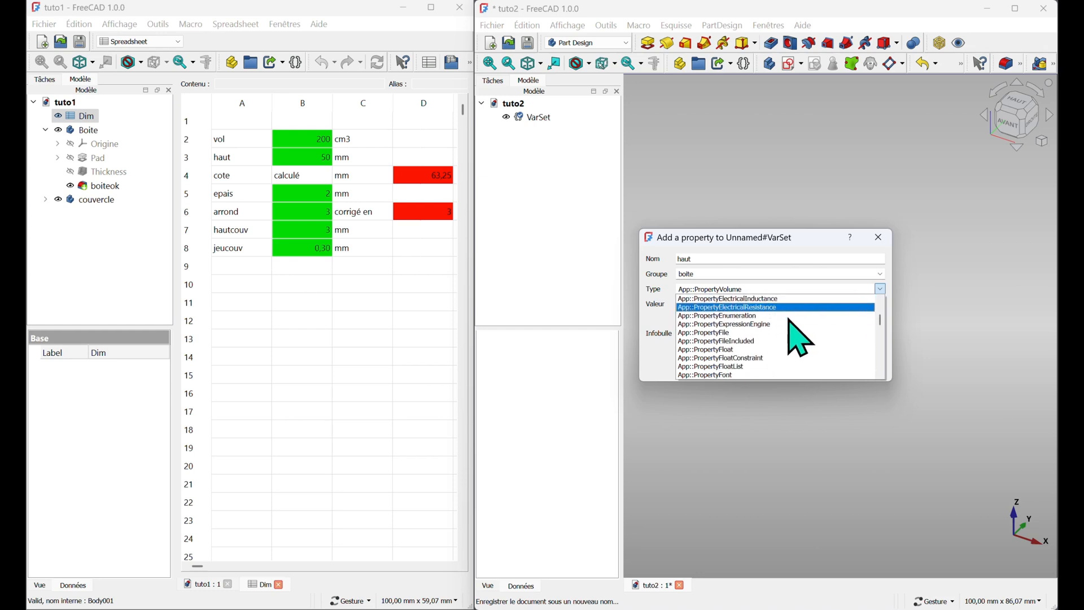
scroll(789, 321, down, 5)
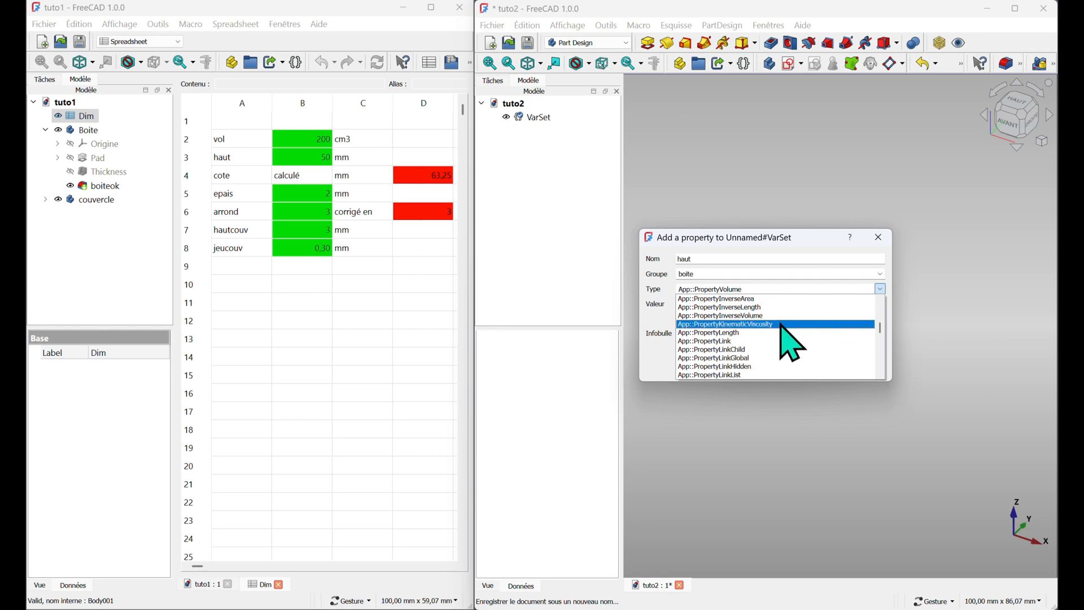
click(733, 333)
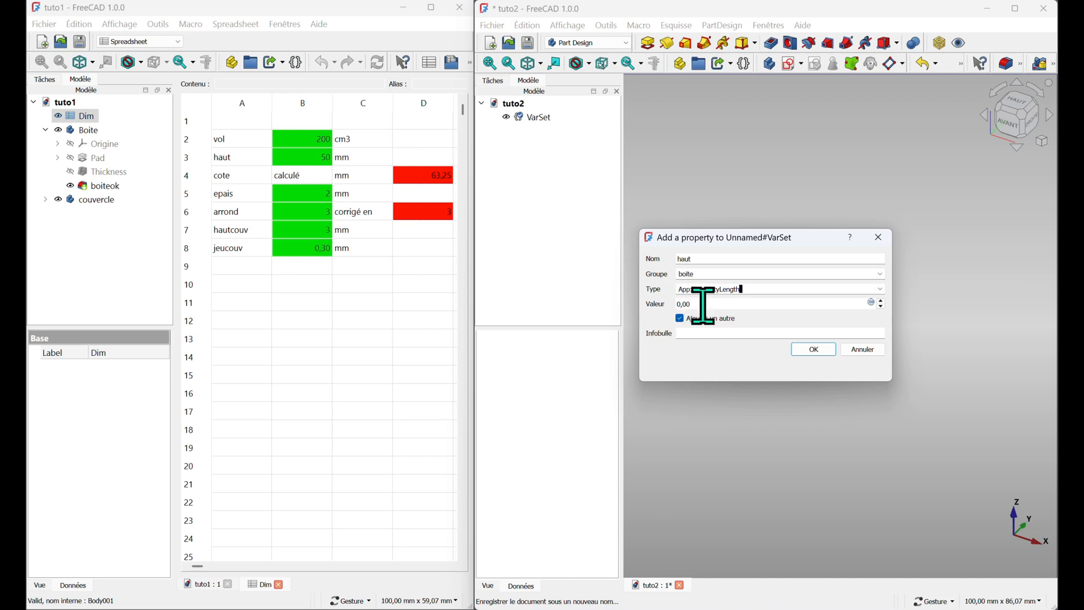
Set haut's value to 50 mm, add the tooltip 'hauteur de la boite' and confirm
drag(703, 305, 675, 303)
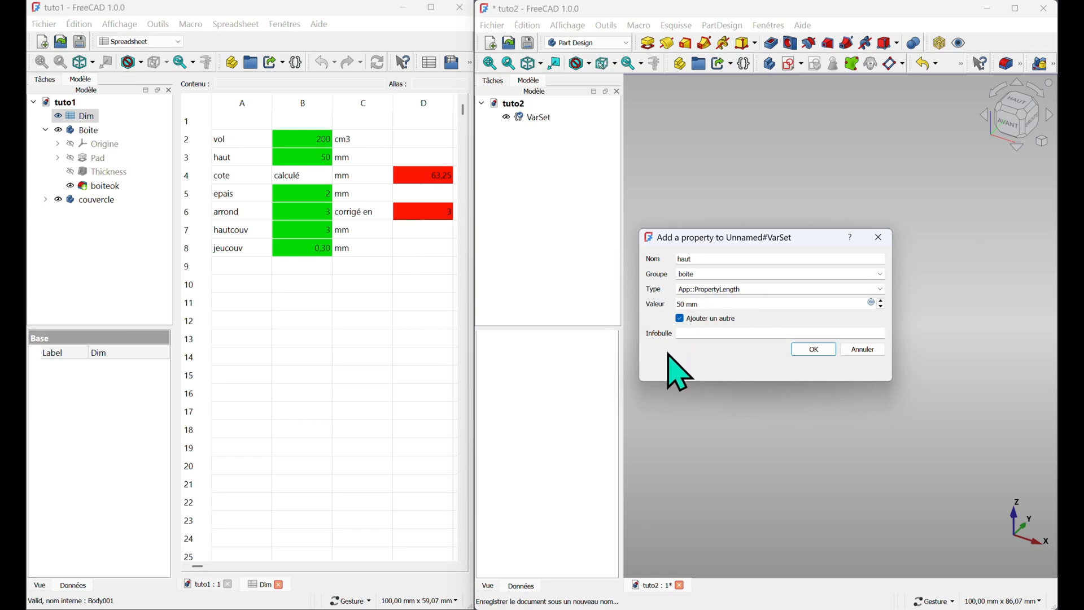
click(711, 335)
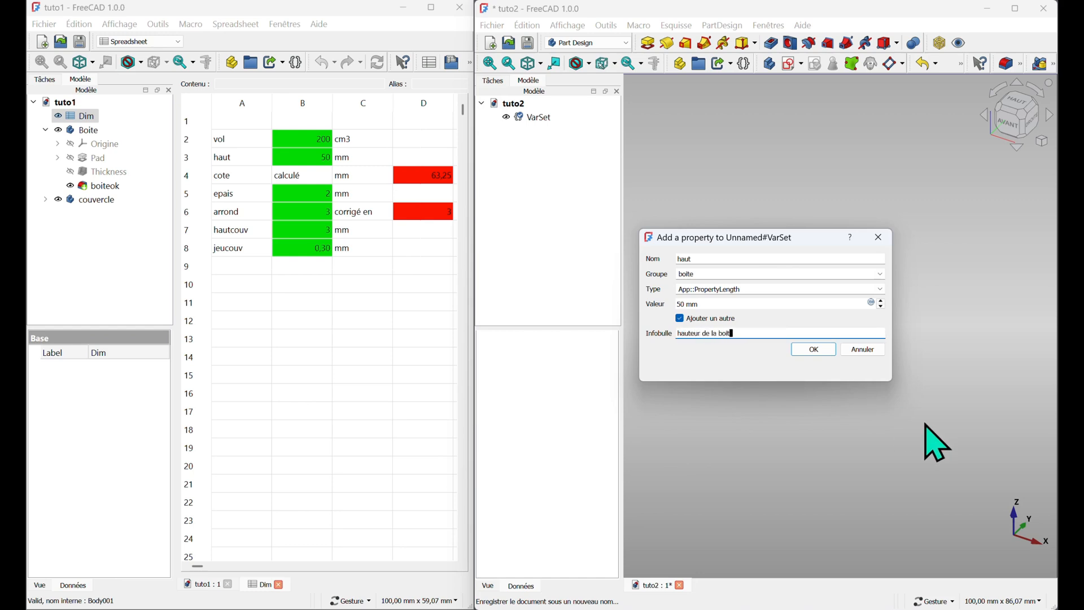
click(809, 351)
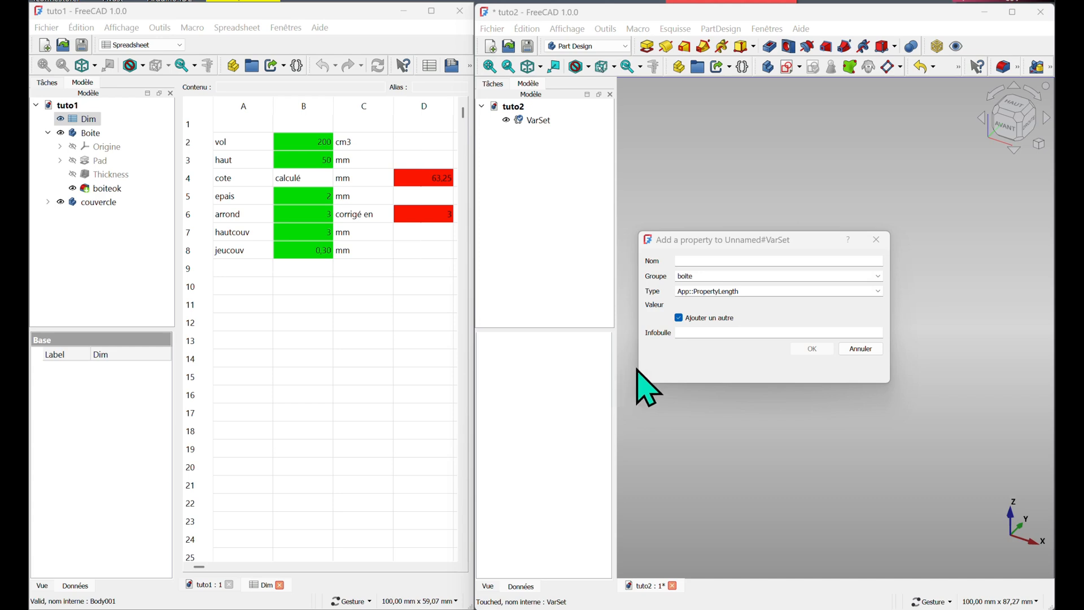
Start a third property named cote in group boite of type App::PropertyLength and bind its value to the expression sqrt(vol/haut)
click(703, 260)
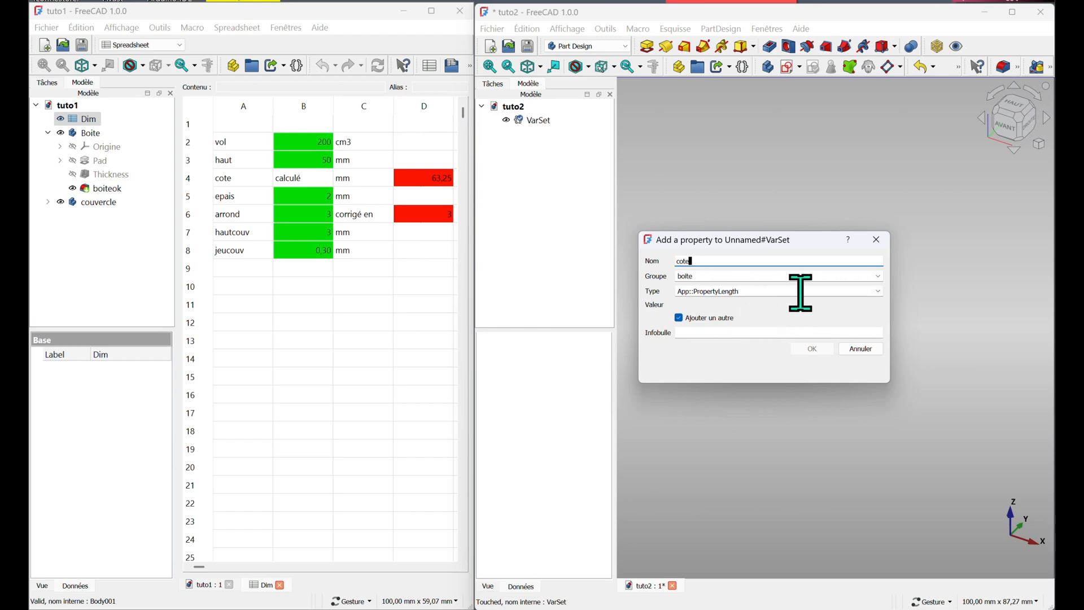
click(744, 291)
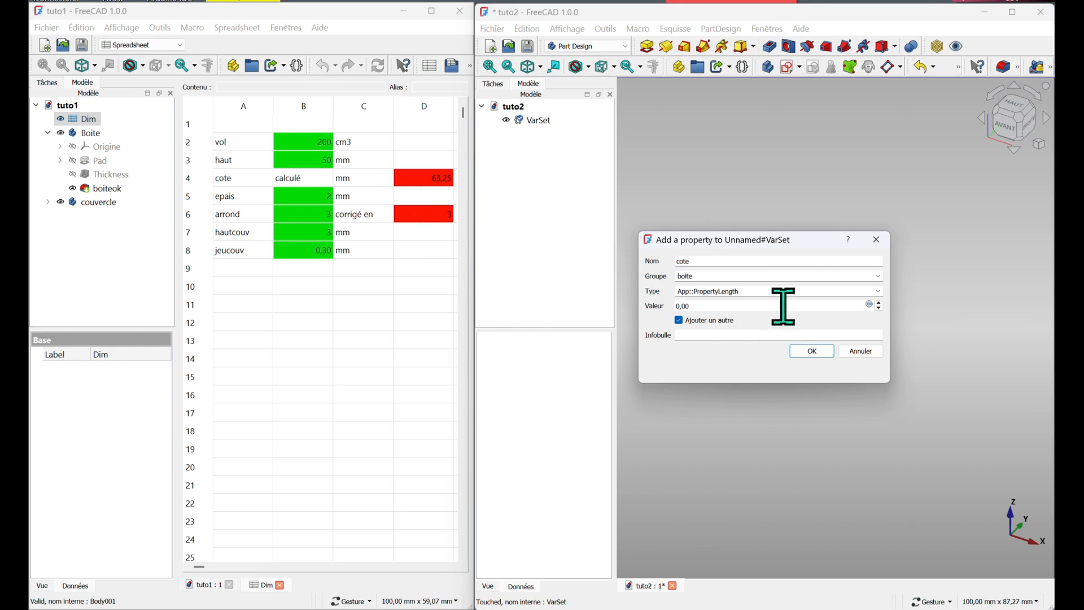
click(869, 305)
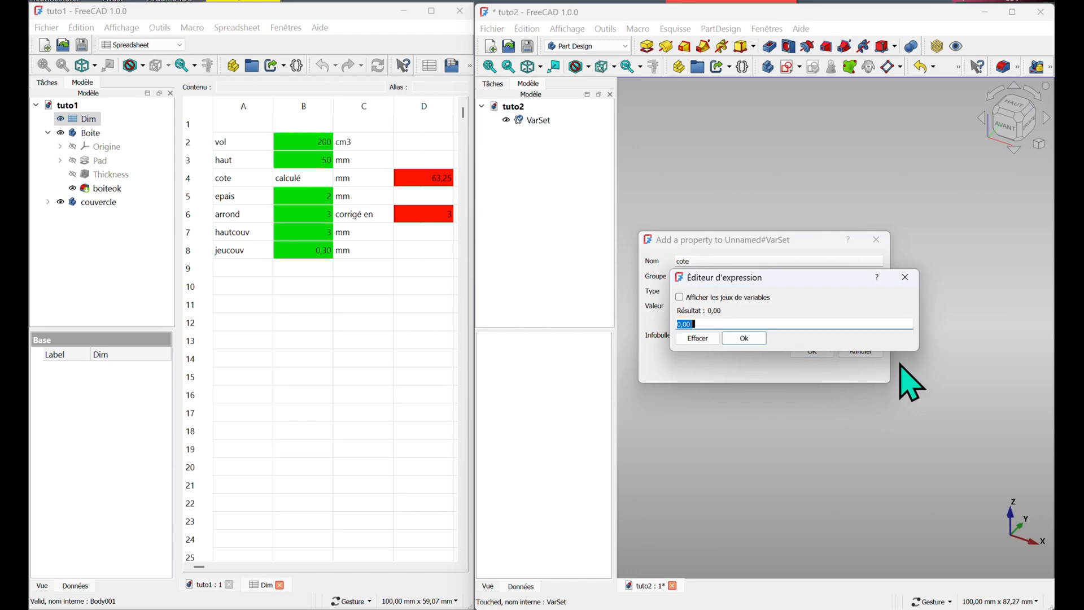
text(sqrt()
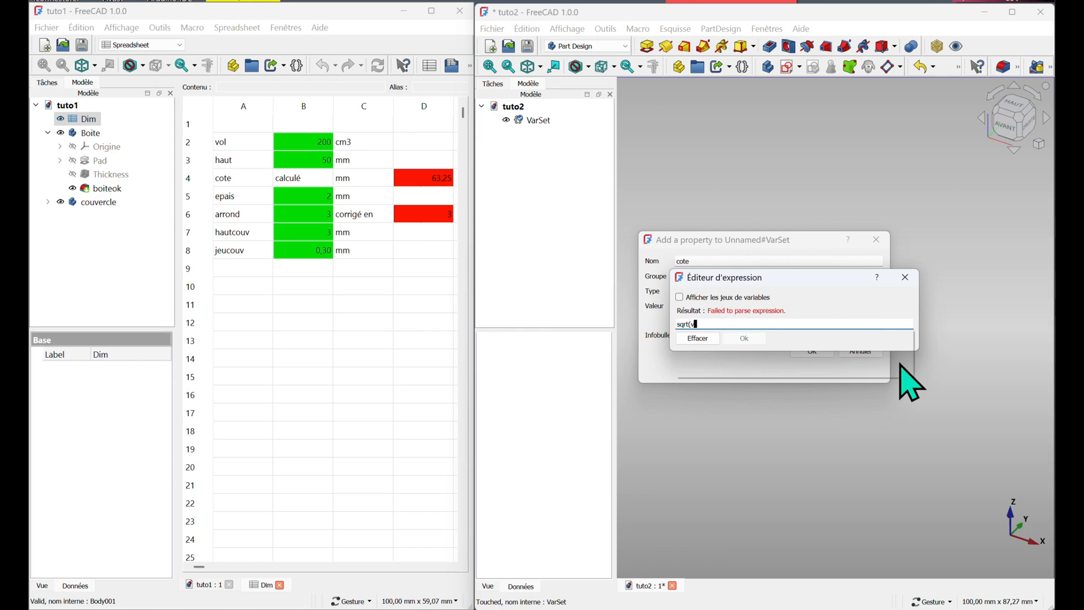
text(vol/h)
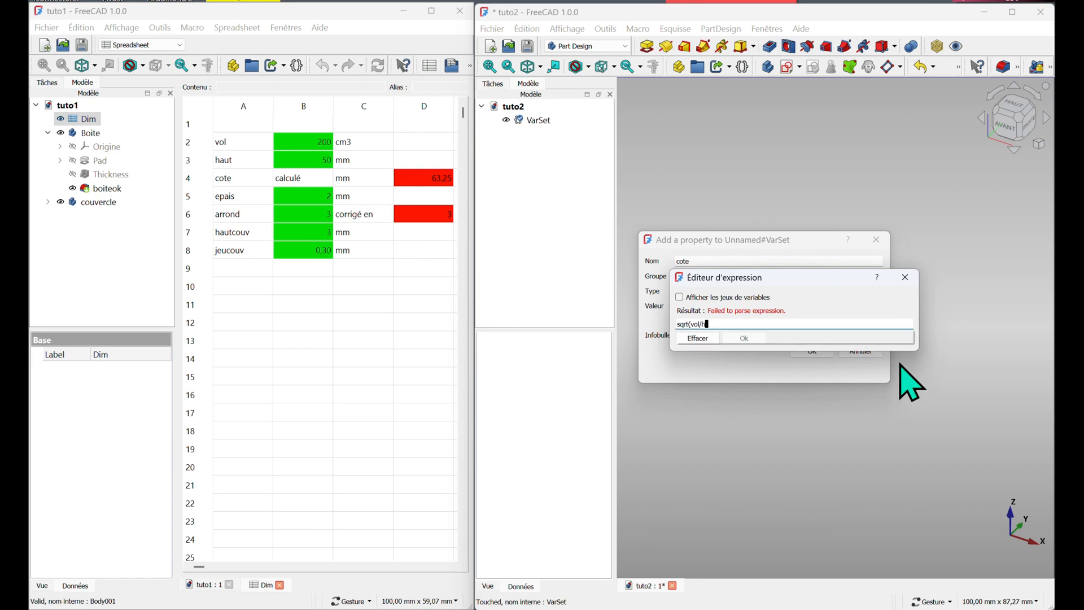
text(aut)
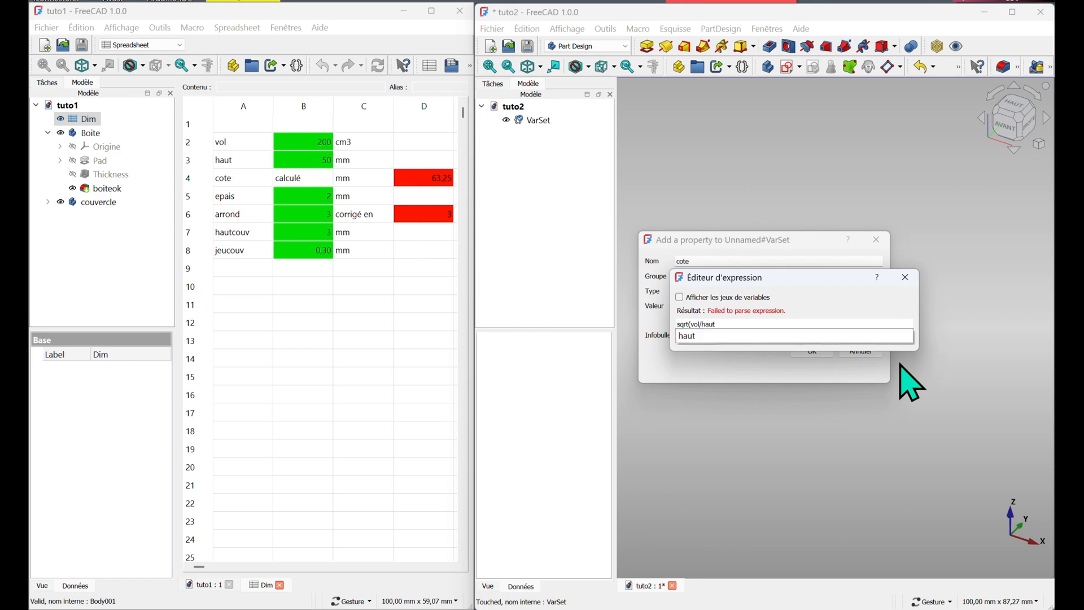
text())
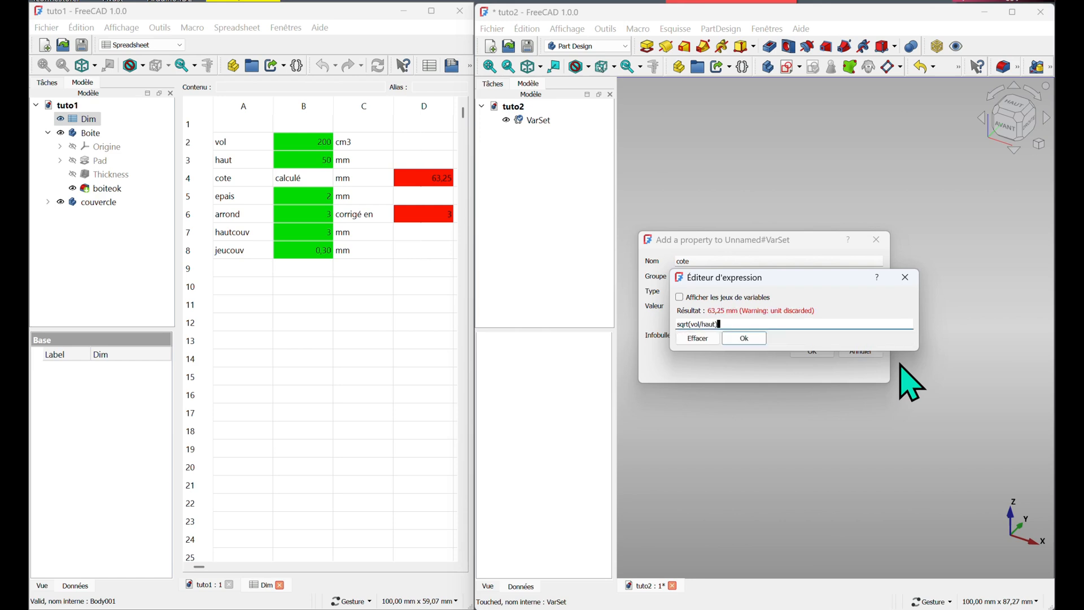
click(734, 338)
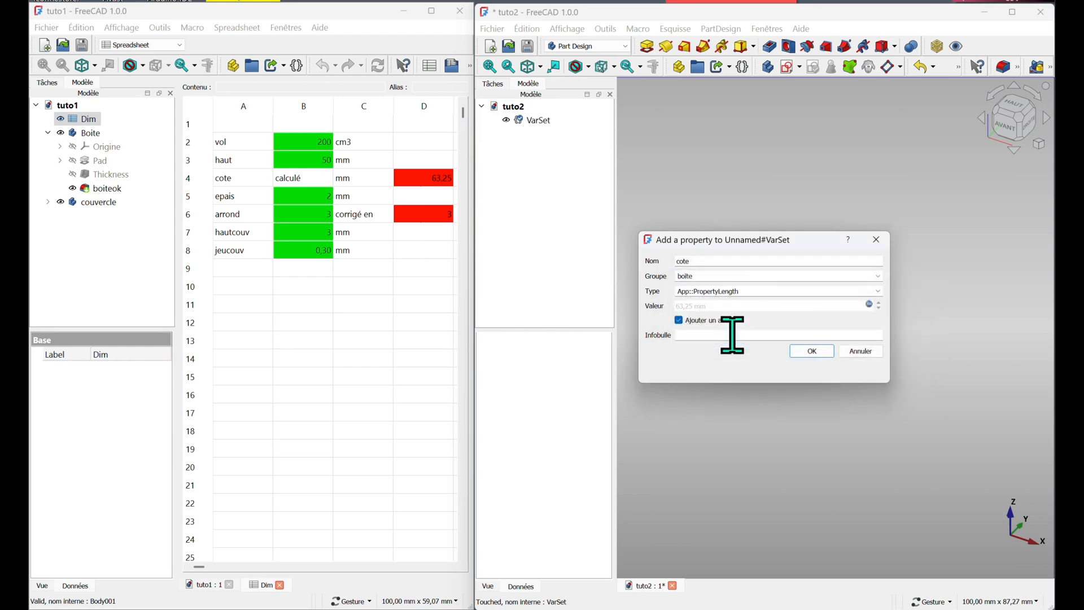
Add the tooltip 'cote base carre de la boite' to cote, disable adding another, and confirm
click(700, 334)
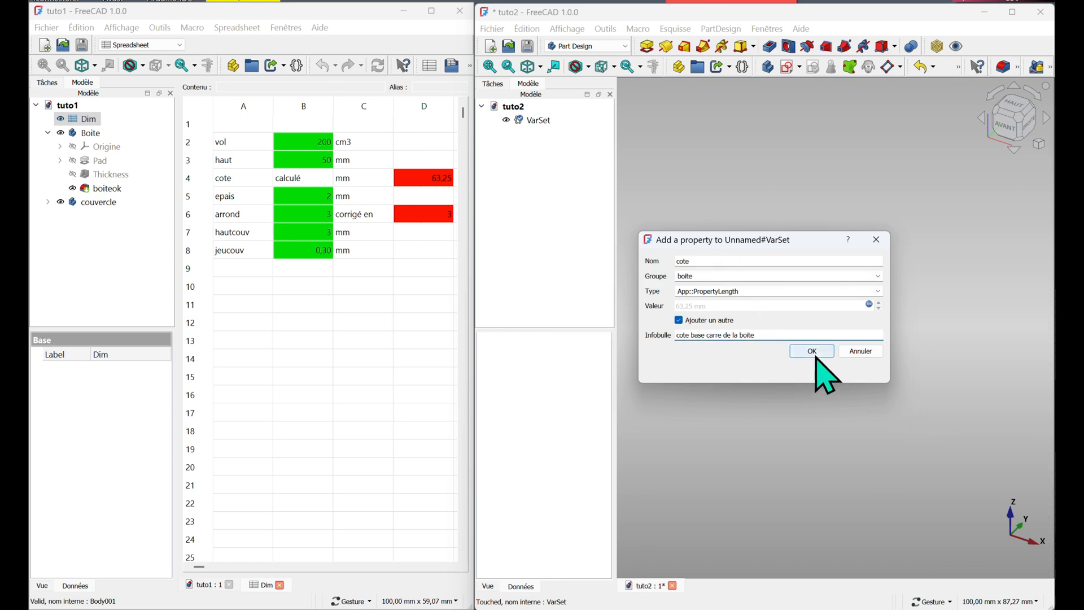
click(679, 320)
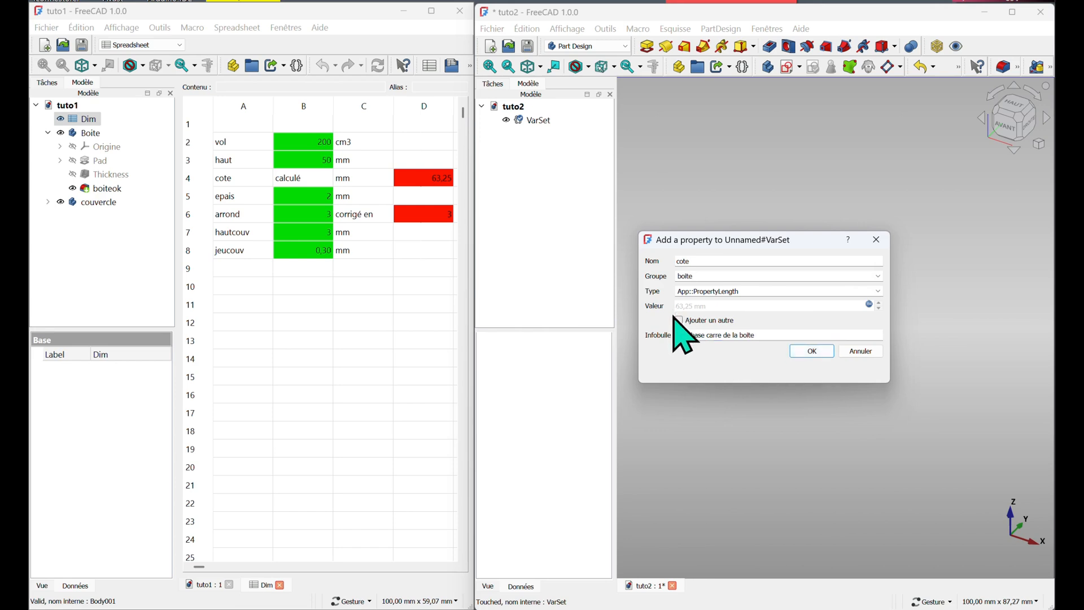
click(812, 351)
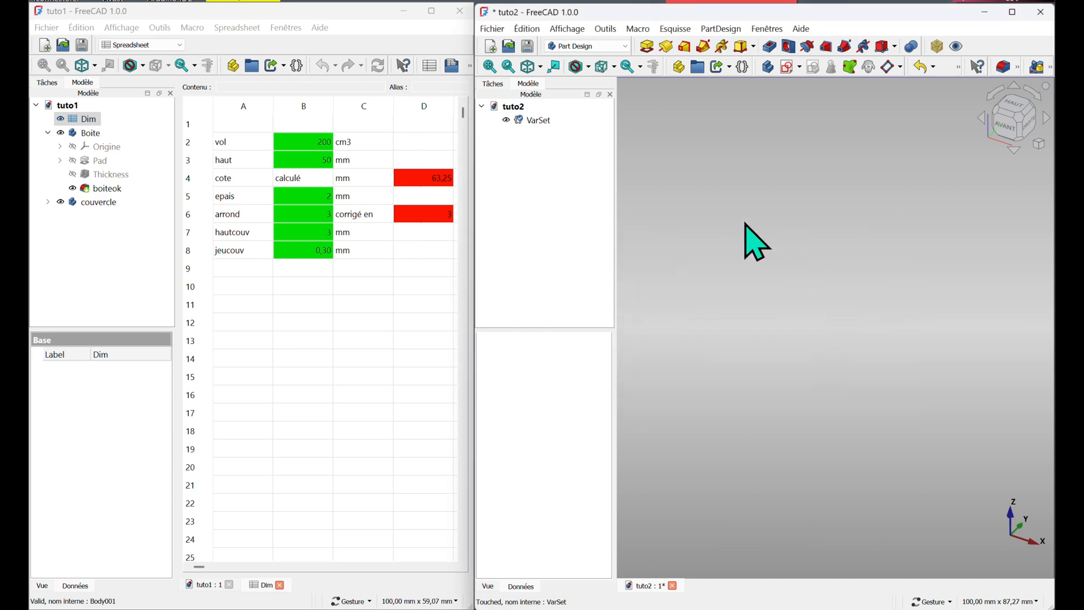
Widen the property view and recompute the VarSet object
click(538, 121)
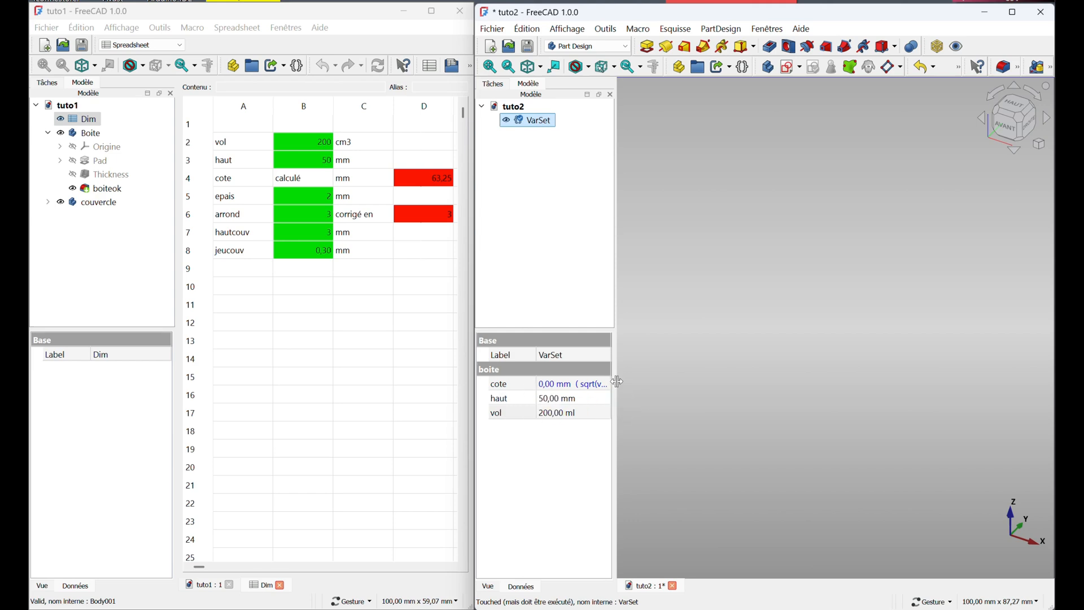
click(642, 399)
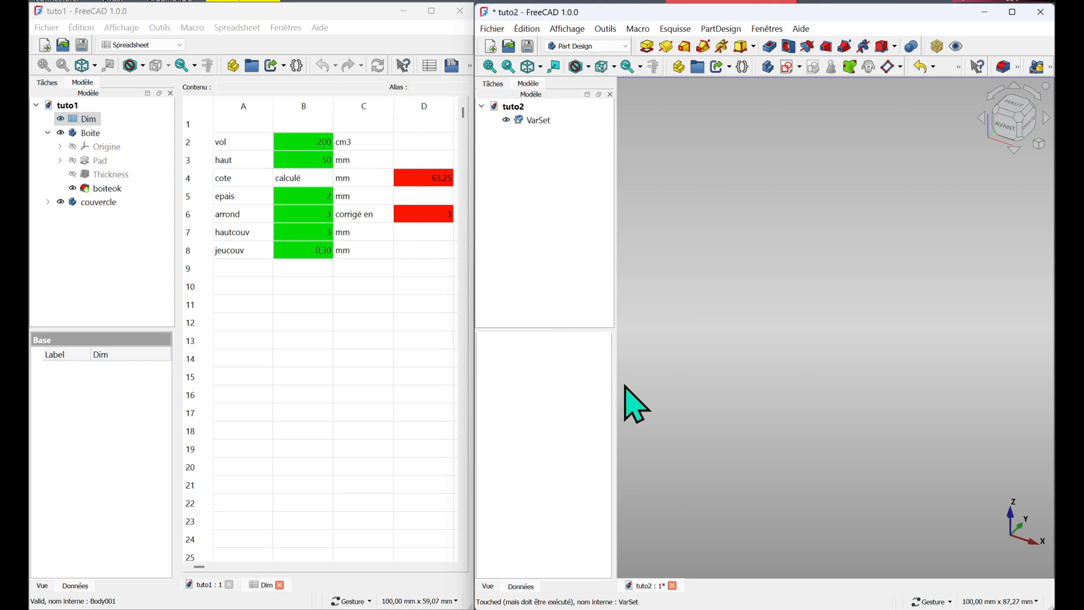
click(537, 122)
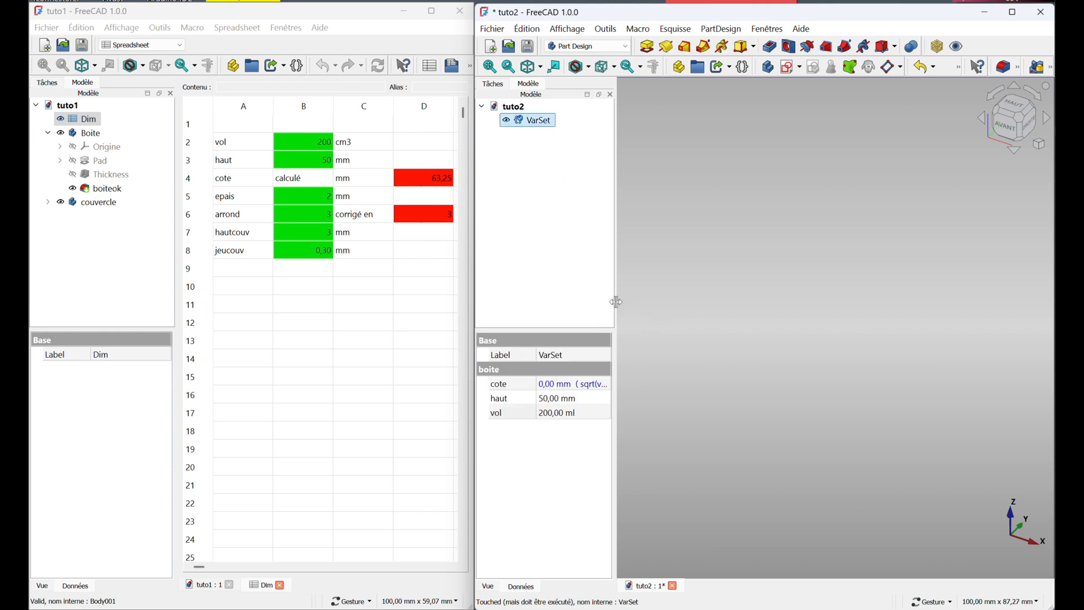
drag(616, 302, 666, 305)
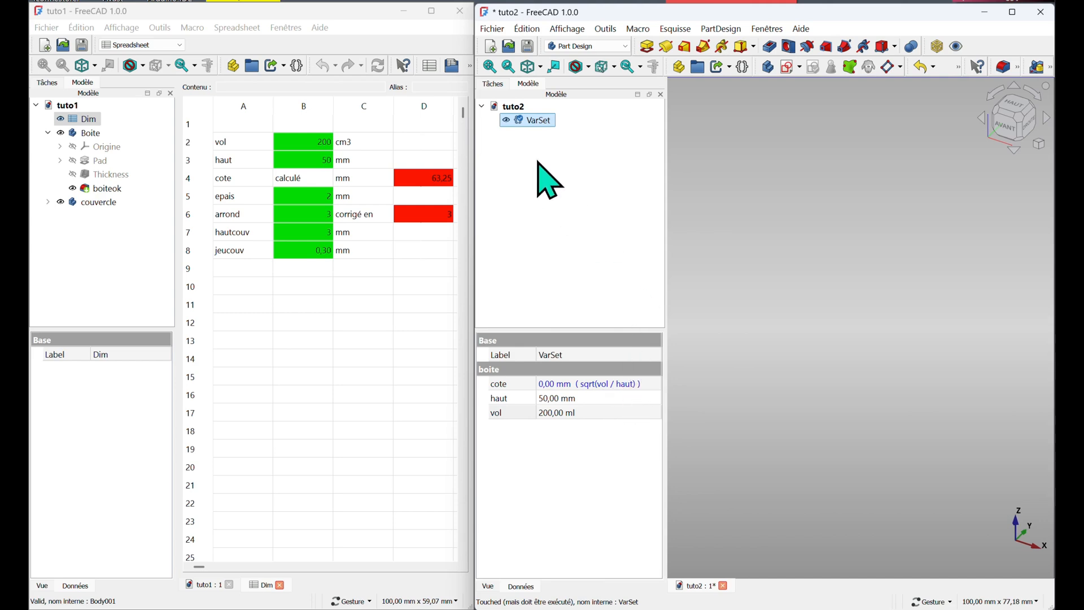
right_click(522, 122)
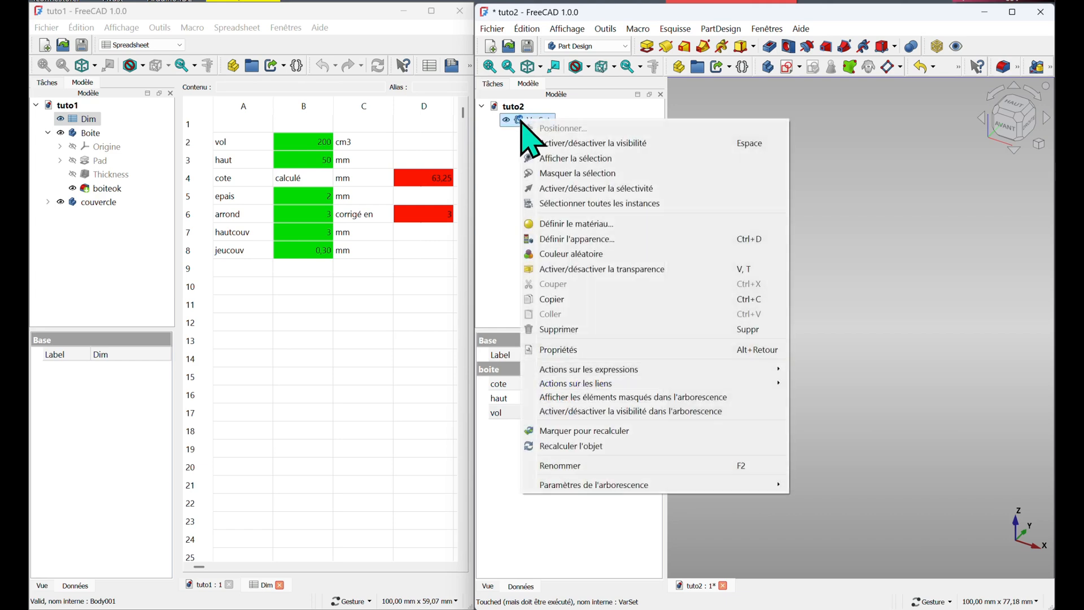
click(554, 446)
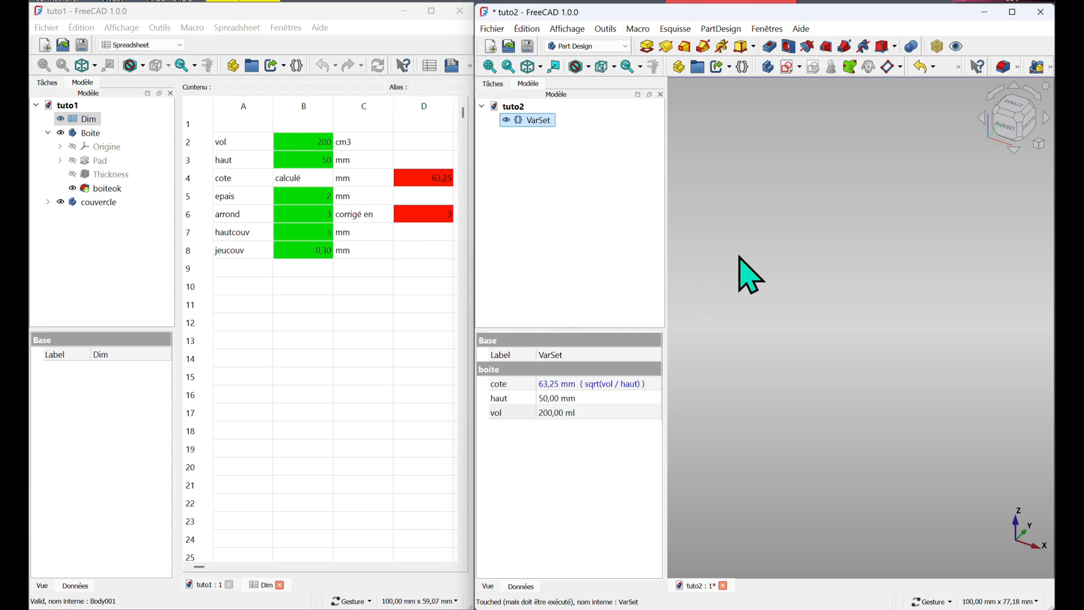
Start a new VarSet property named epais in group boite of type App::PropertyLength with value 2 mm
double_click(530, 120)
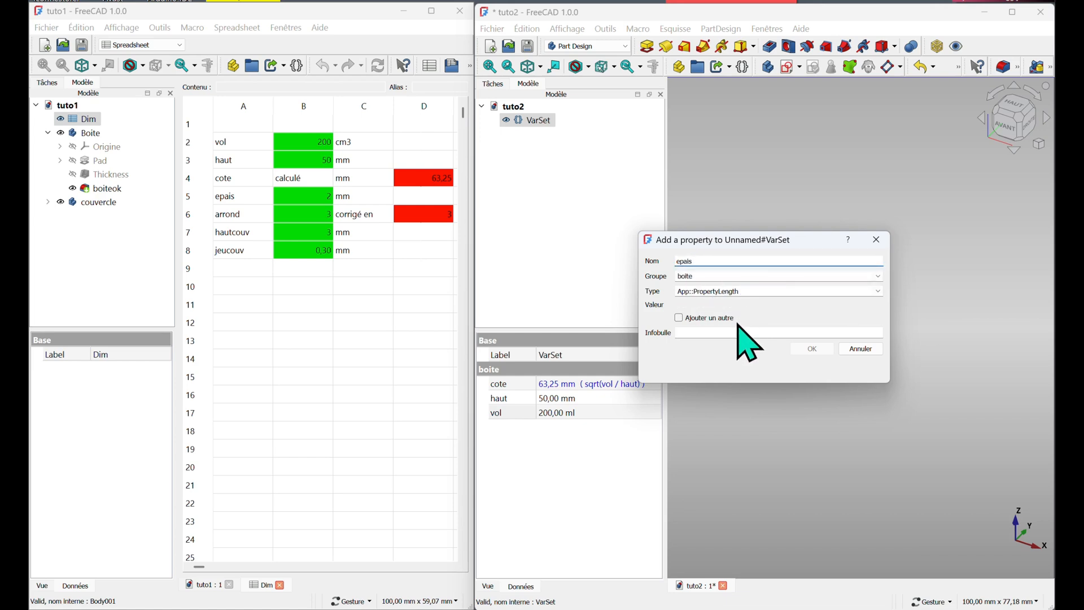
click(756, 288)
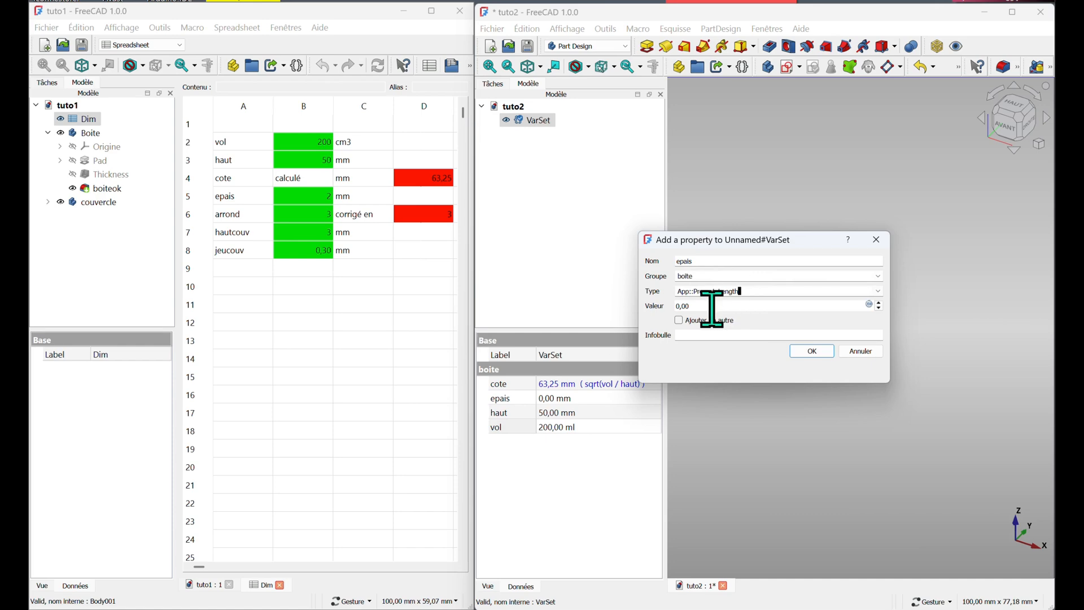
click(701, 309)
drag(701, 307, 655, 305)
Enable adding another, add the tooltip 'epaisseur parois boite' to epais, and confirm
click(680, 321)
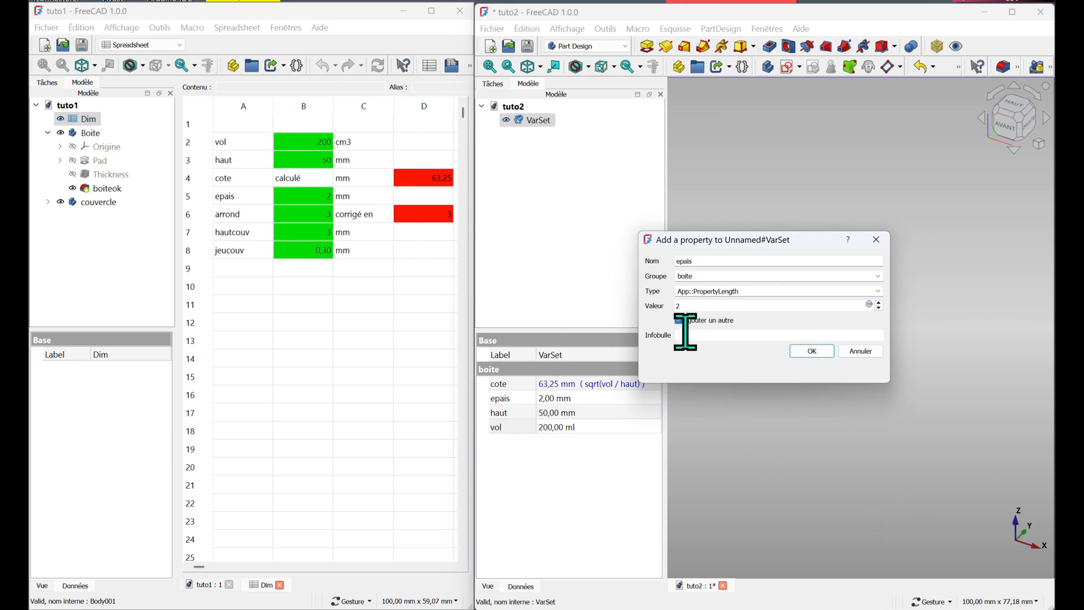
click(685, 333)
text(epaisseur parois boite)
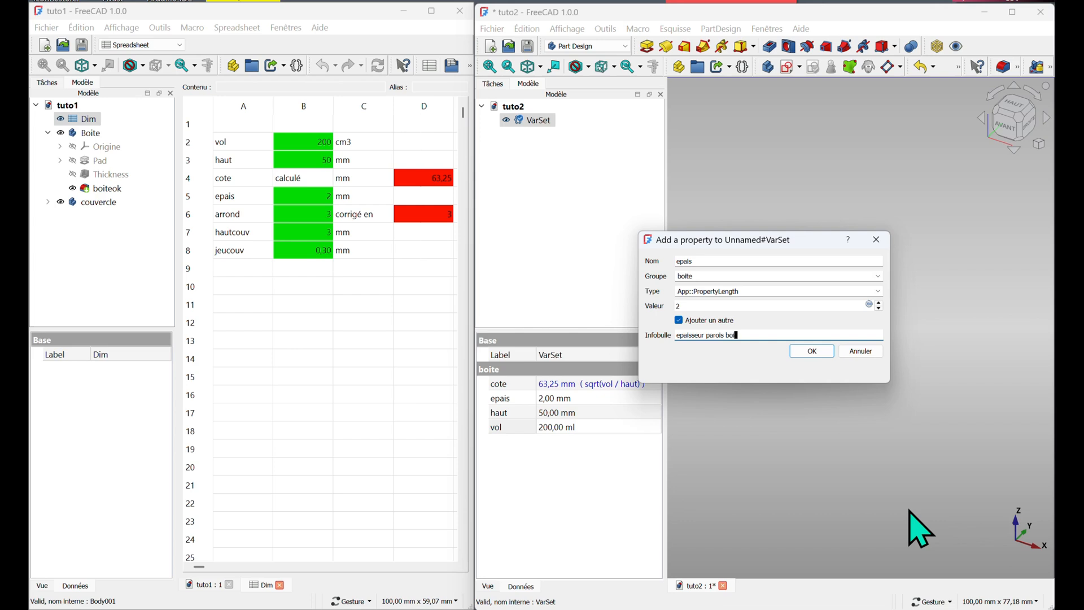
click(818, 352)
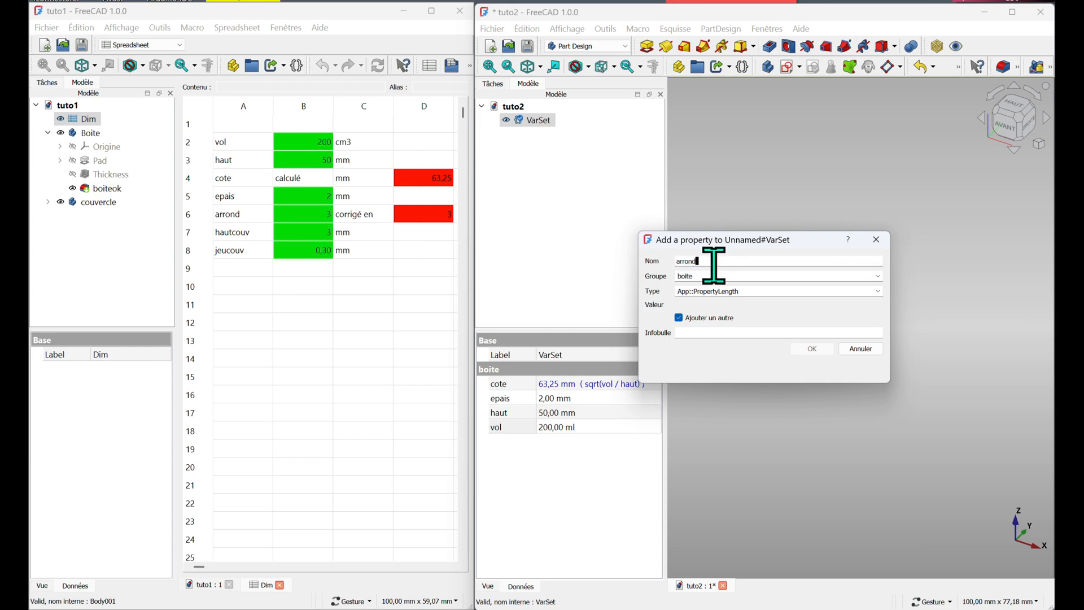
Add property arrond in group boite with value 3 mm and tooltip 'congé des aretes de la boite', and confirm
click(743, 293)
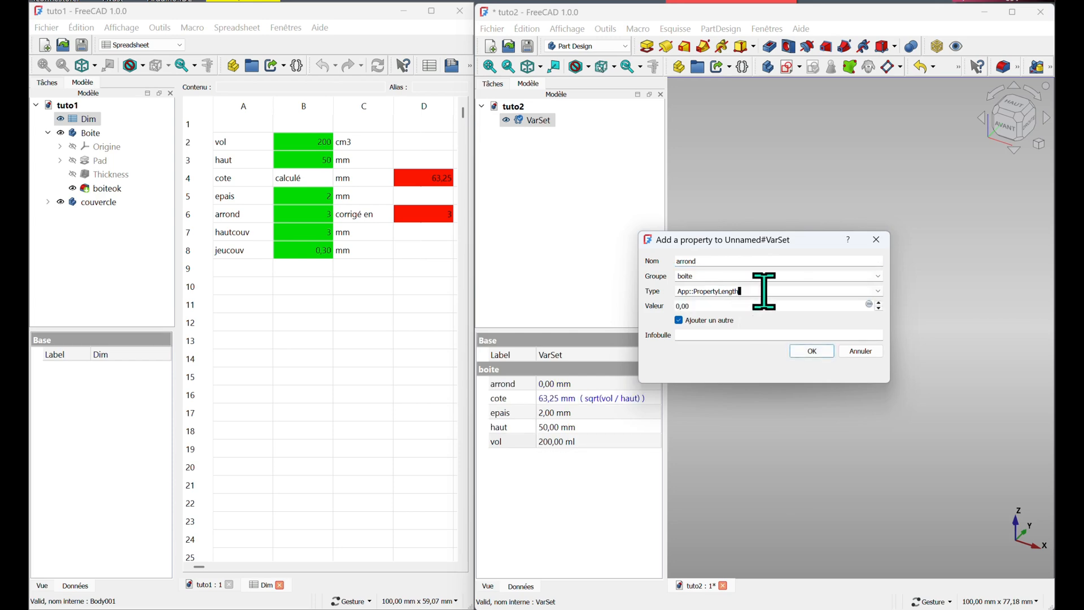
drag(710, 306, 656, 307)
click(694, 336)
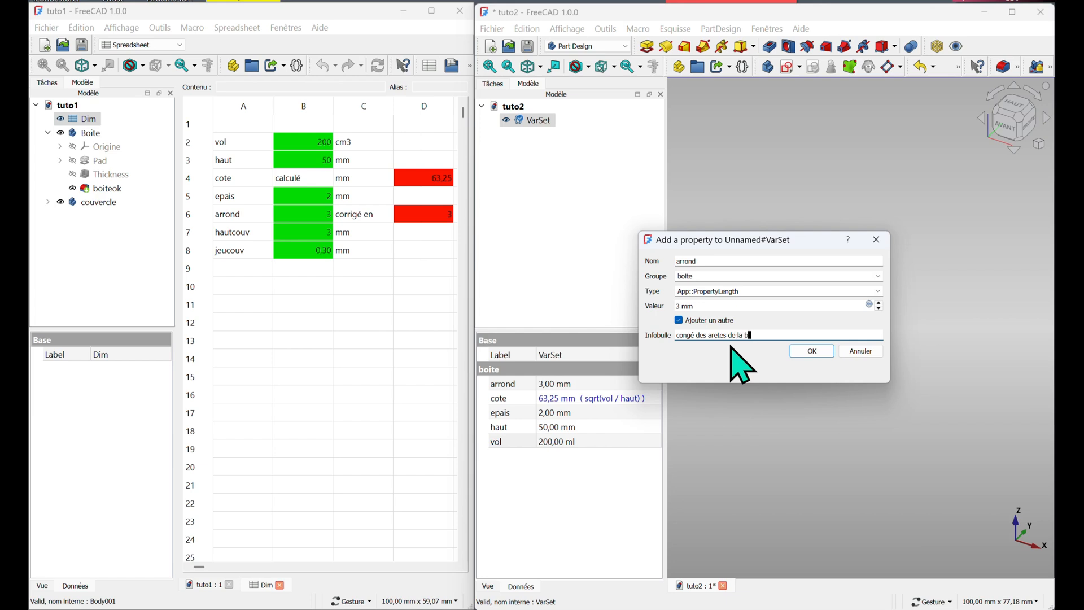
click(819, 355)
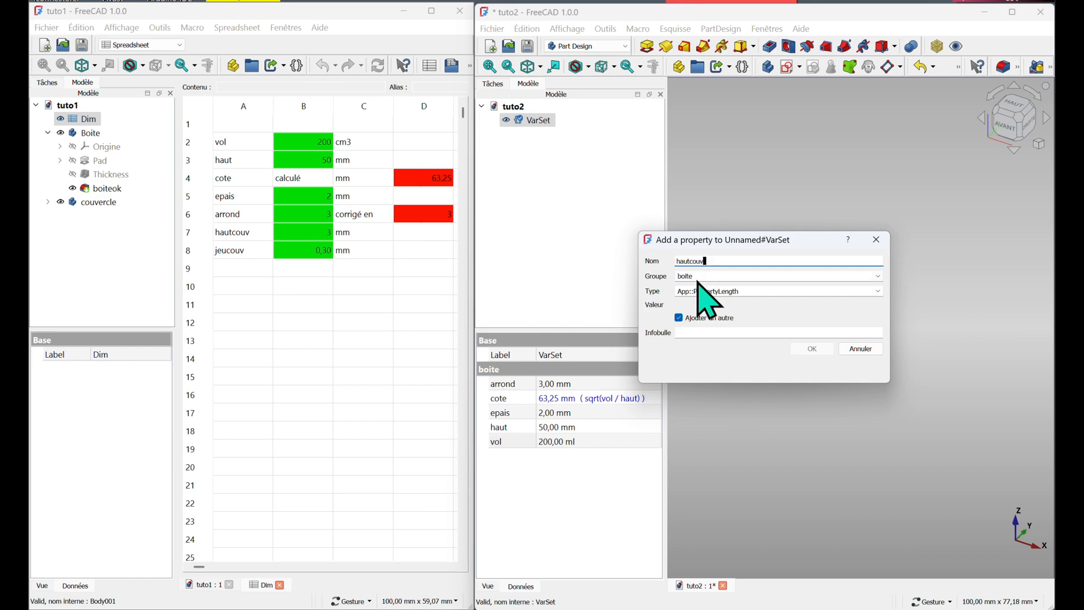
Name the next property hautcouv and place it in a new group called couvercle
click(726, 276)
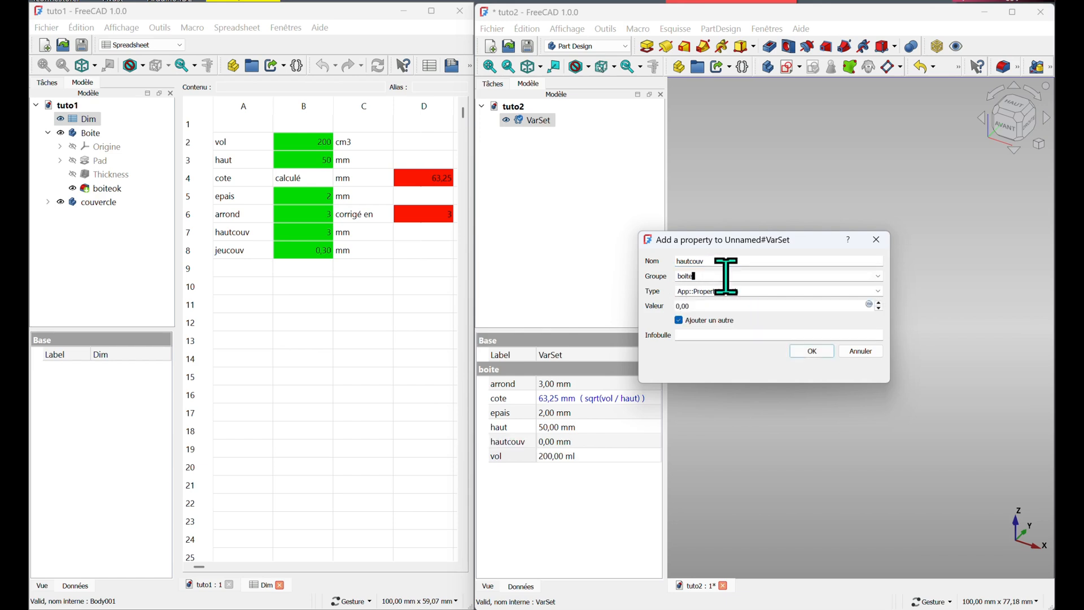
click(878, 275)
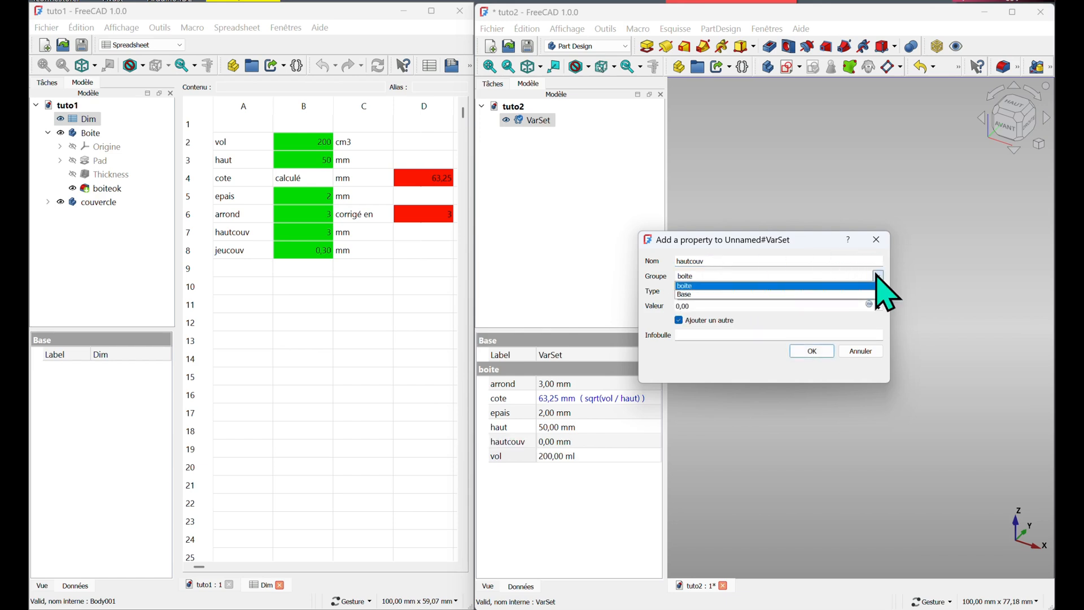
click(705, 276)
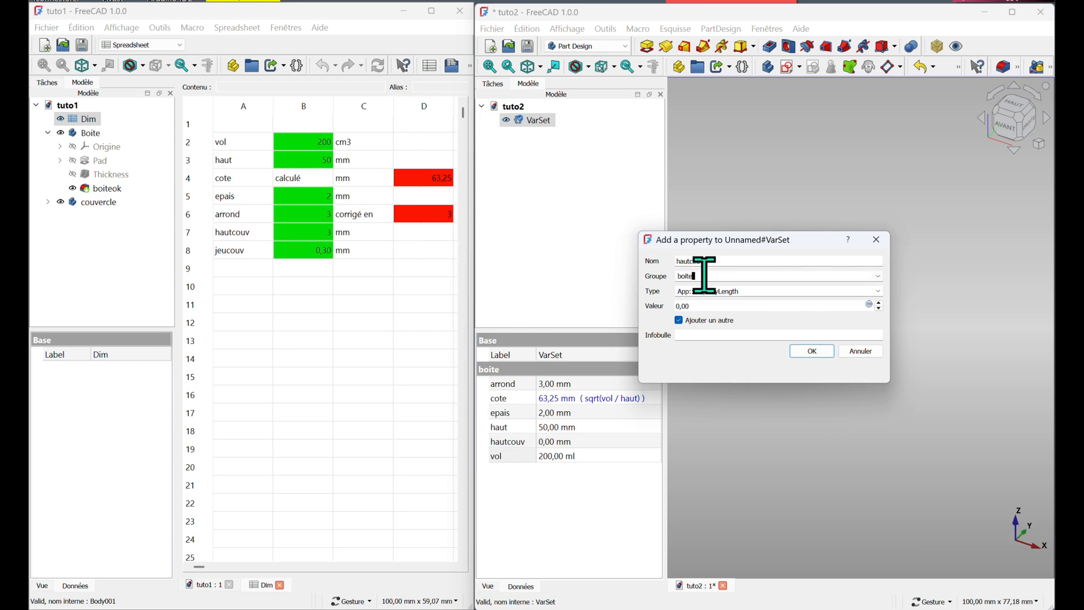
double_click(685, 277)
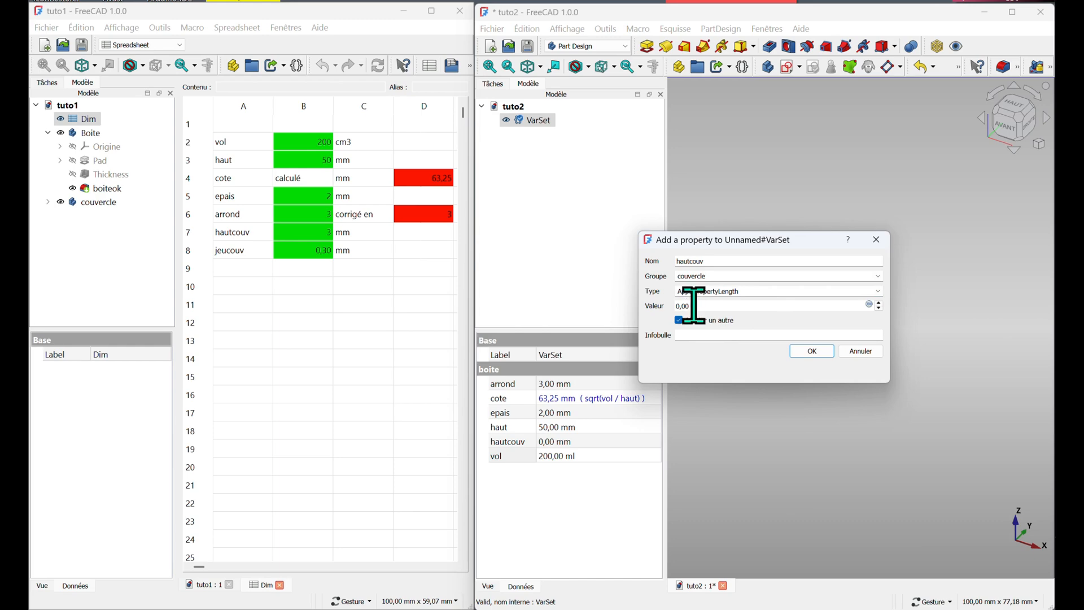
Set hautcouv's value to 3 mm, add the tooltip 'hauteur couvercle' and confirm
drag(693, 306, 649, 306)
text(3)
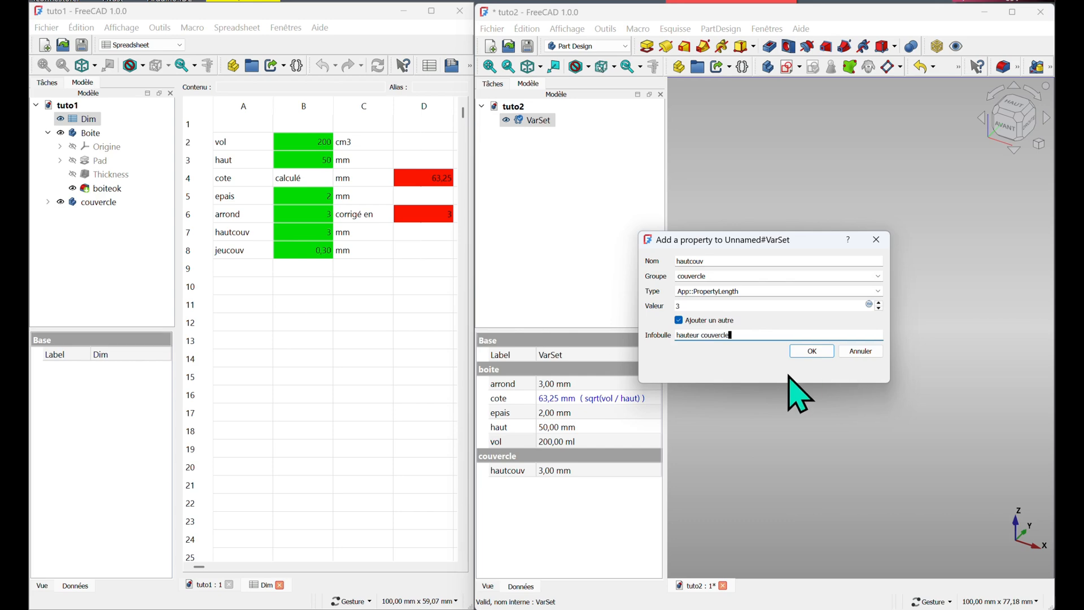
click(810, 351)
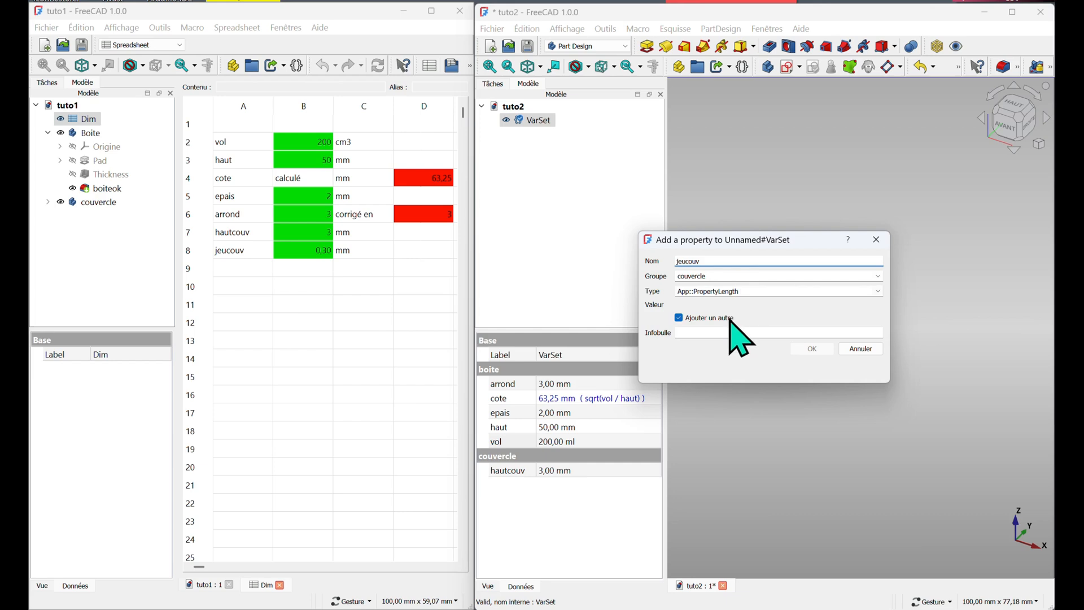
Add property jeucouv in group couvercle with the tooltip 'jeu entre couvercle et boite' and confirm
click(707, 333)
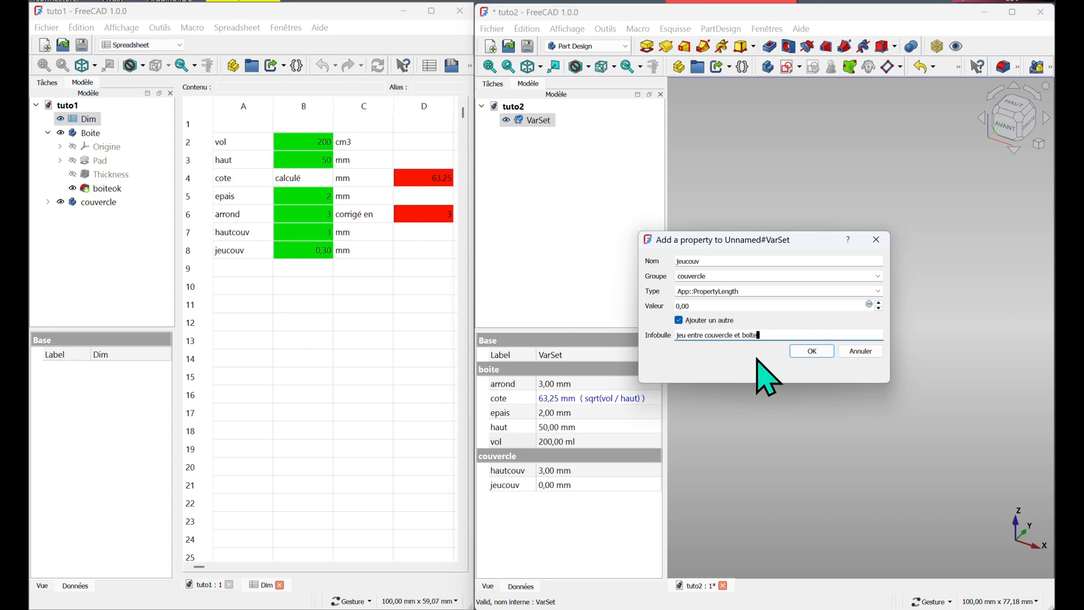
click(811, 351)
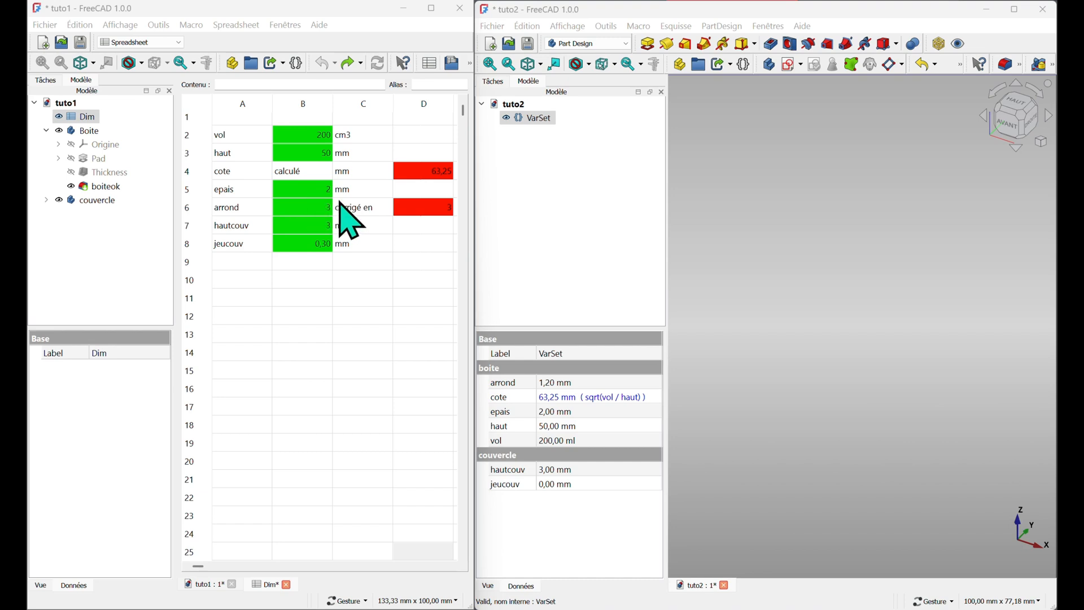
Check the corrected-arrond formula in D6, then add a length property named arrcor in group boite to the VarSet
click(428, 210)
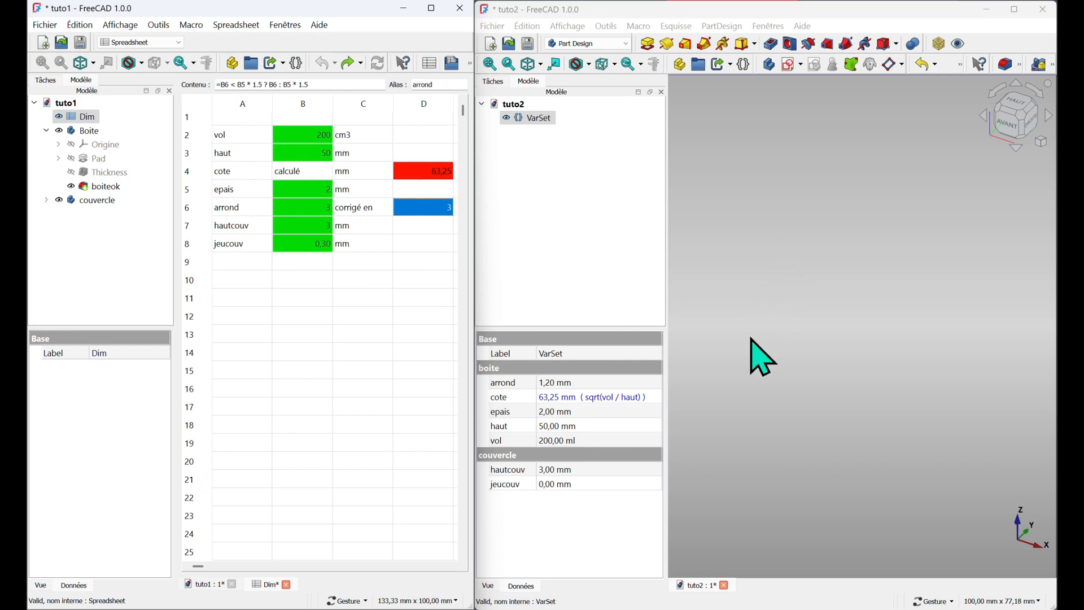
click(538, 119)
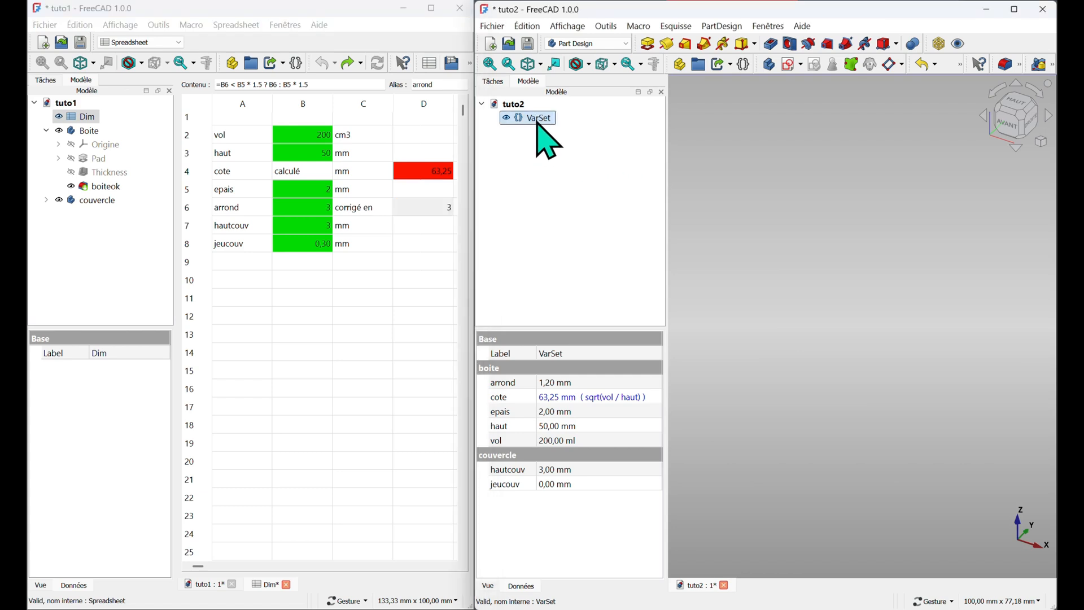
double_click(538, 119)
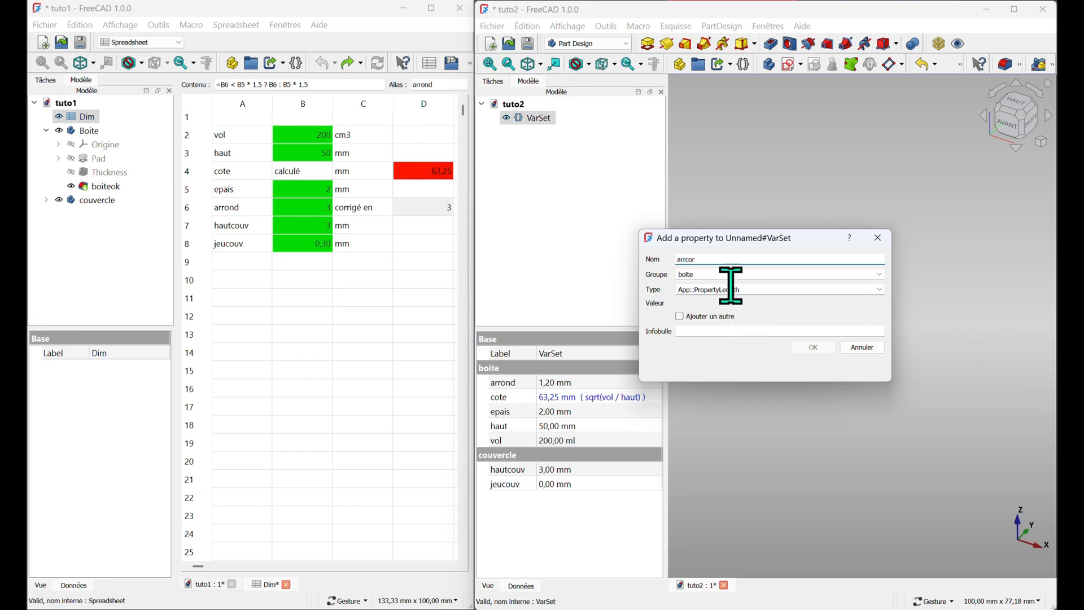
click(775, 289)
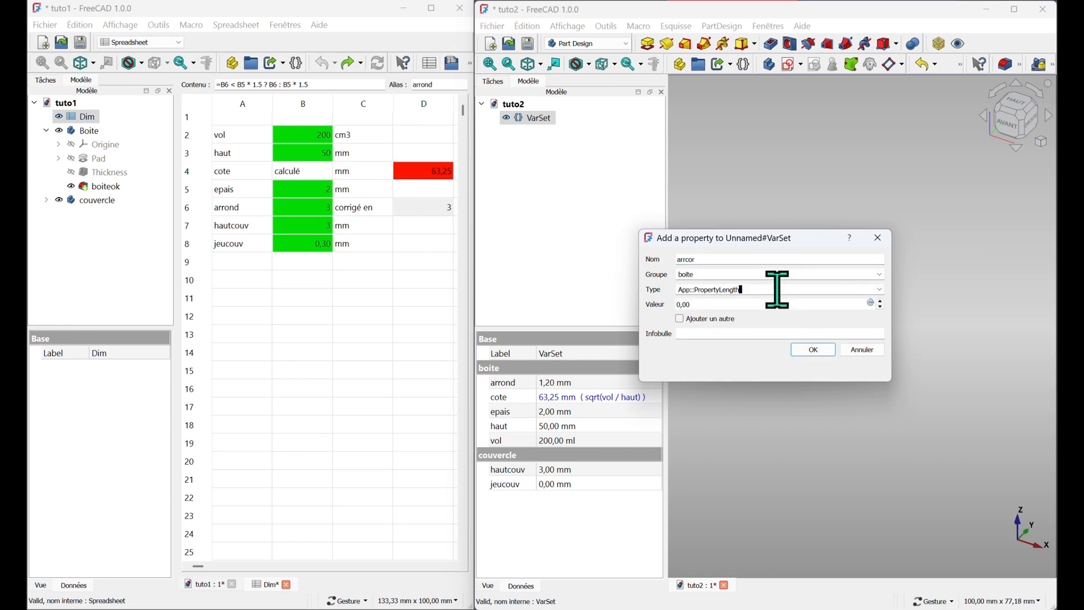
click(871, 303)
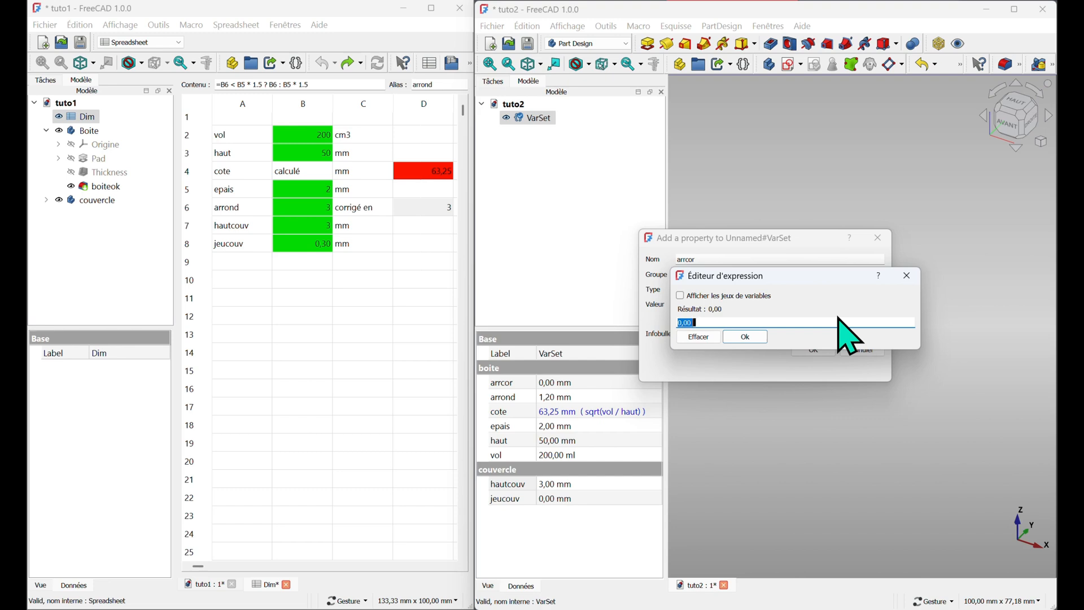
Set arrcor's value by the expression arrond>epais*1.5 ? epais*1.5 : arrond and confirm the new property
text(arrond)
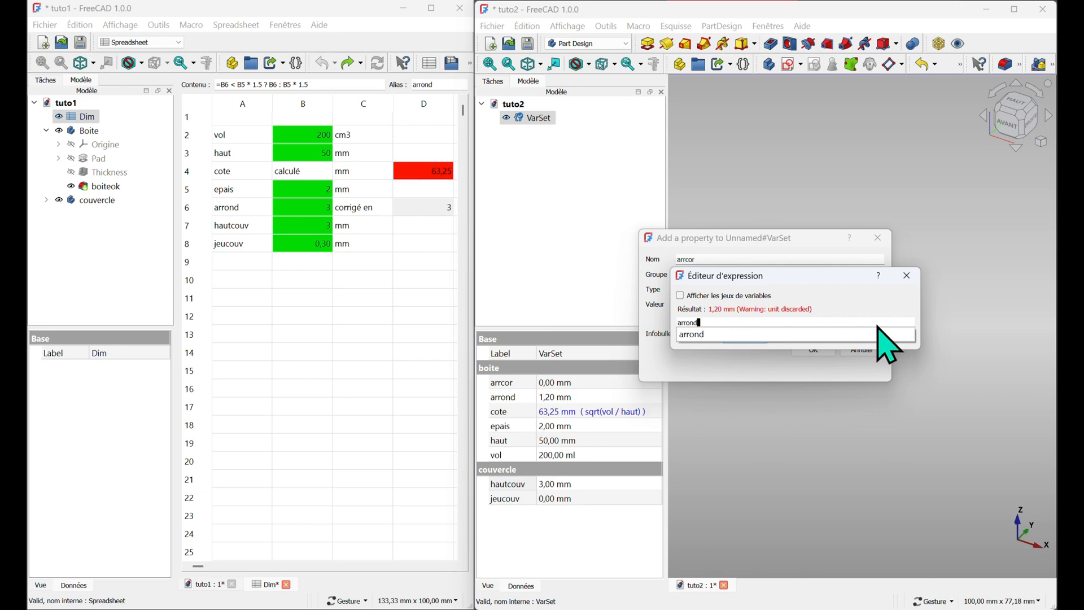
text(>)
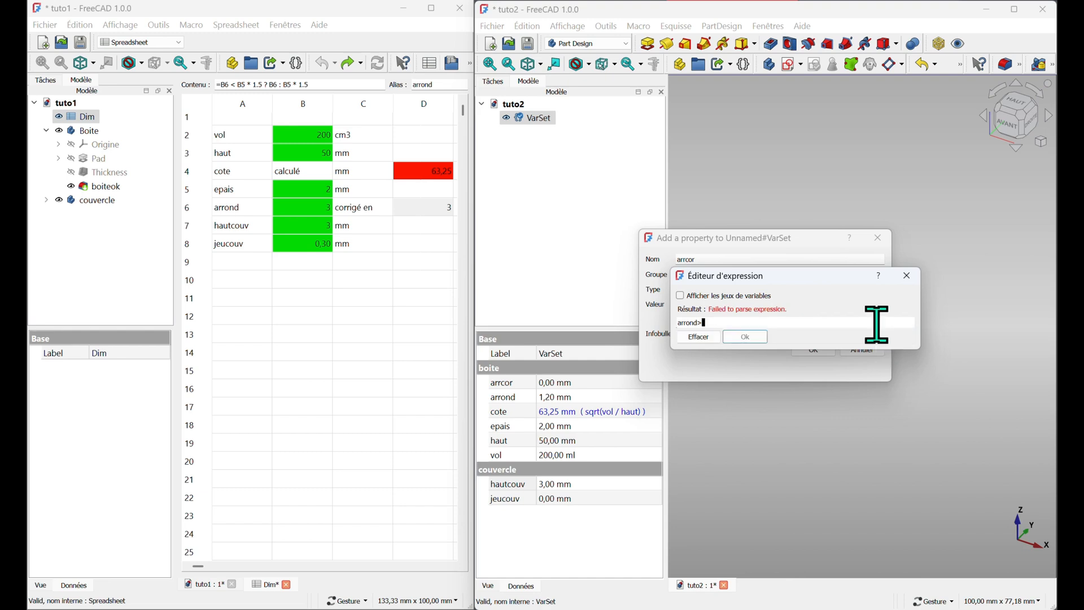
text(epais)
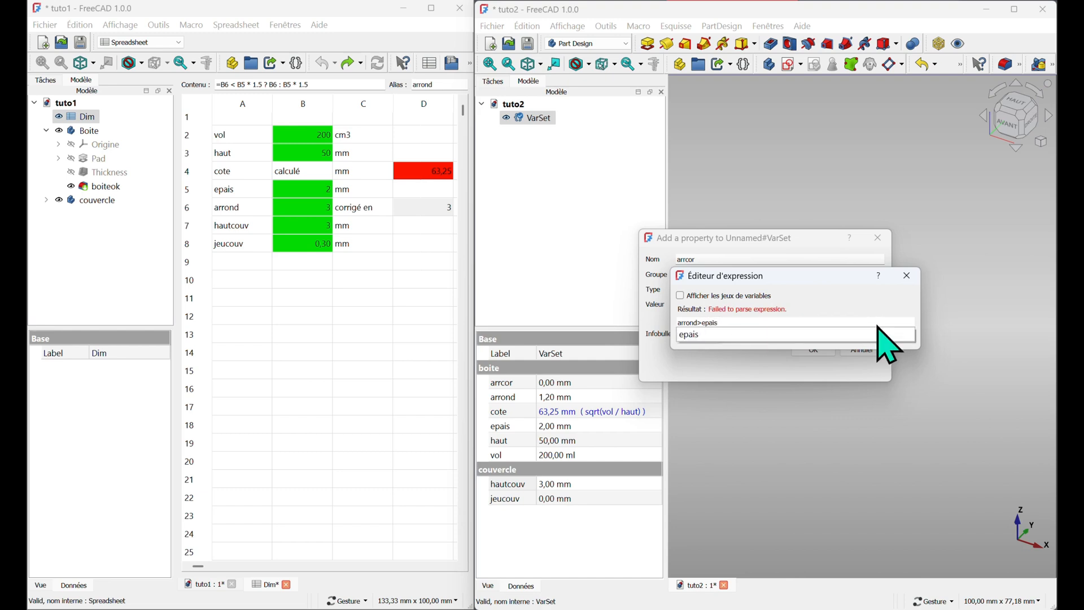
text(*1.5)
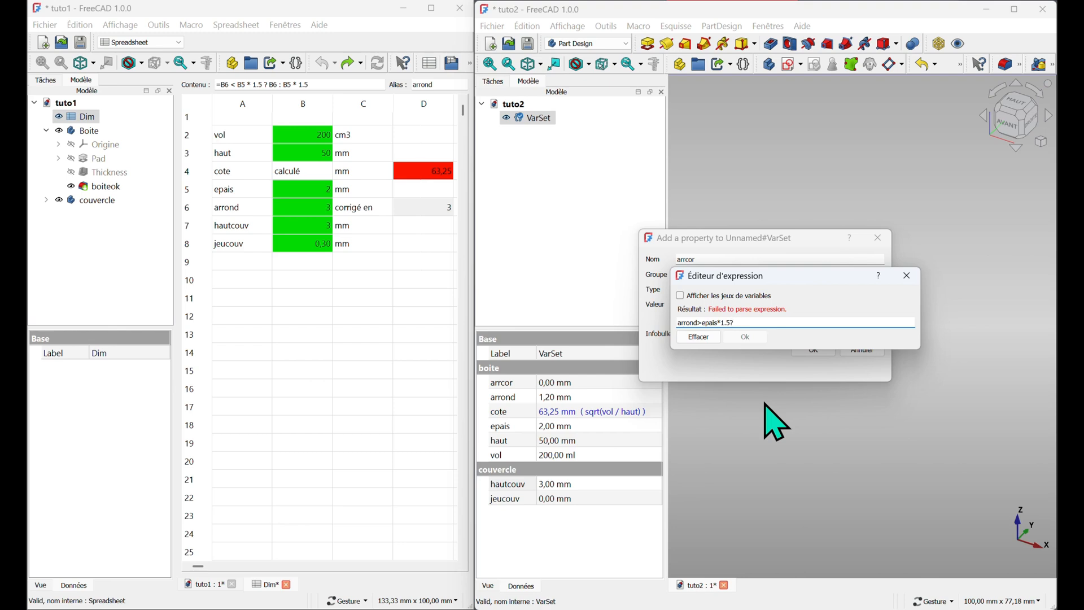
text(? epais)
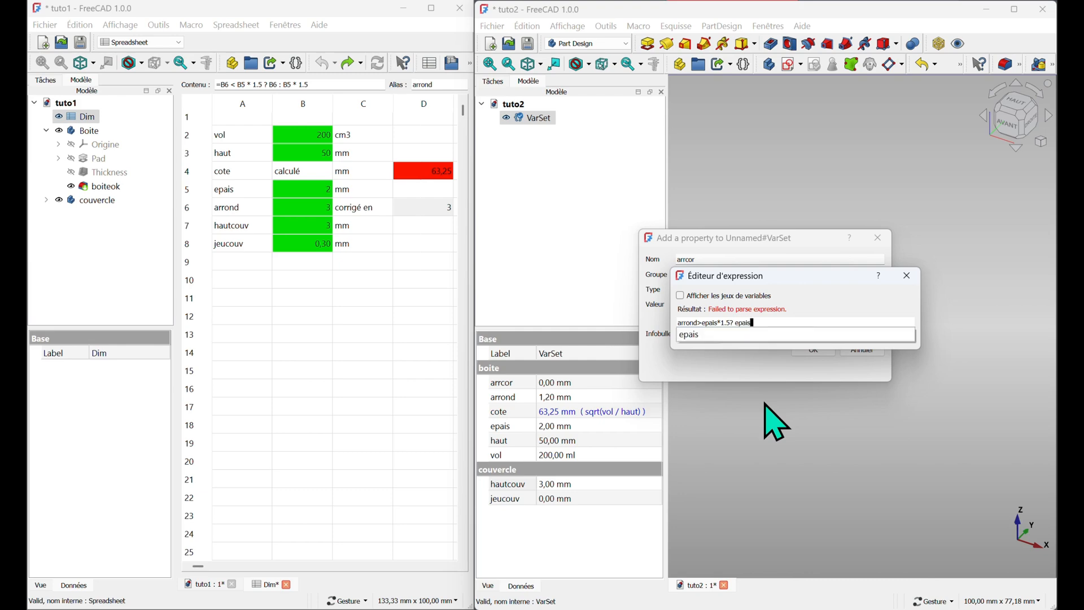
text(*)
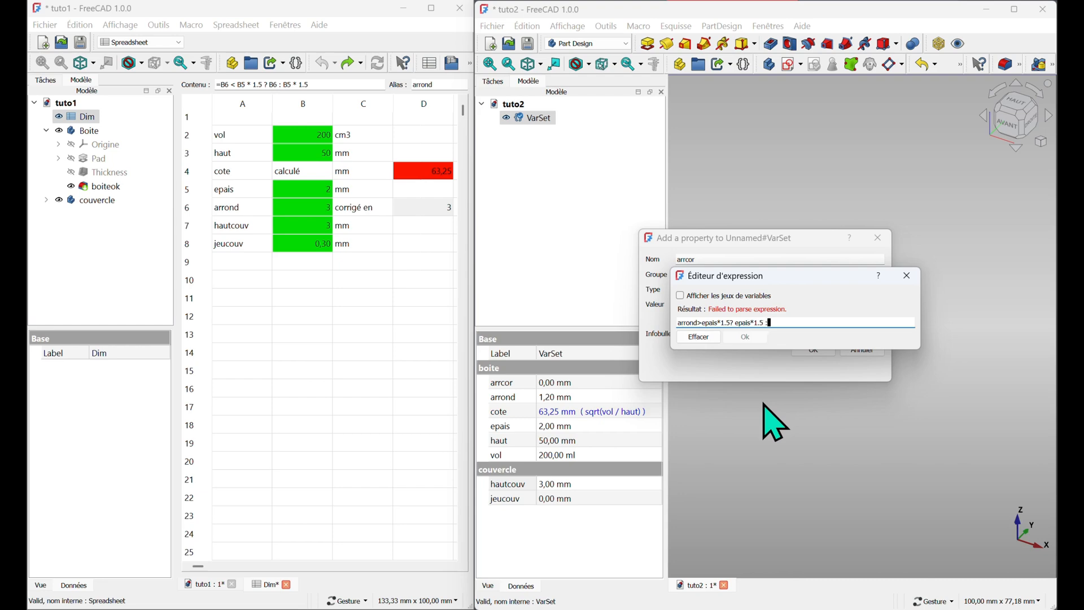
text(arron)
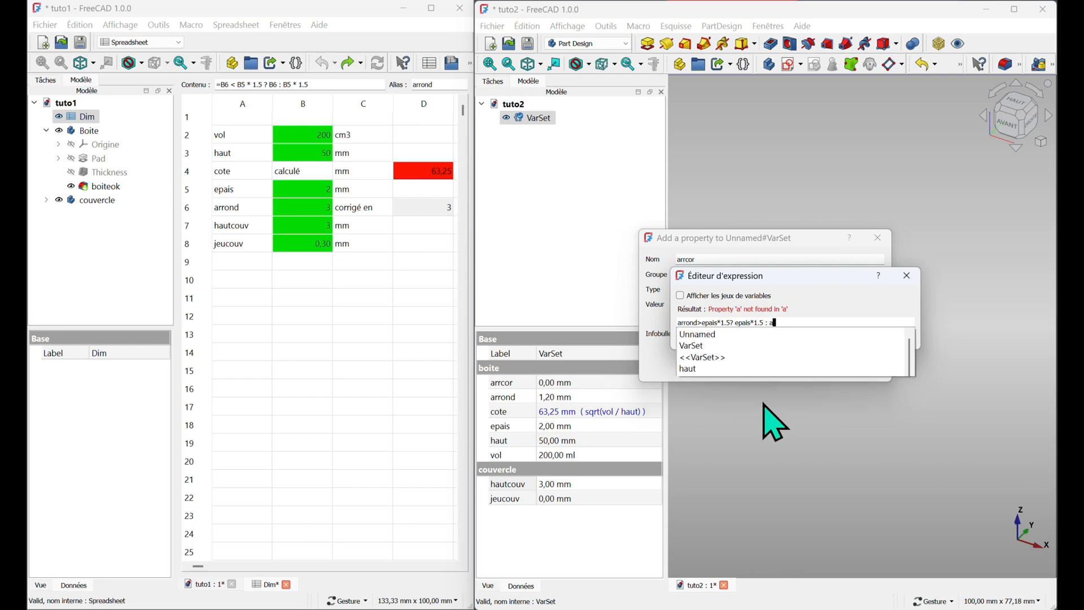
text(d)
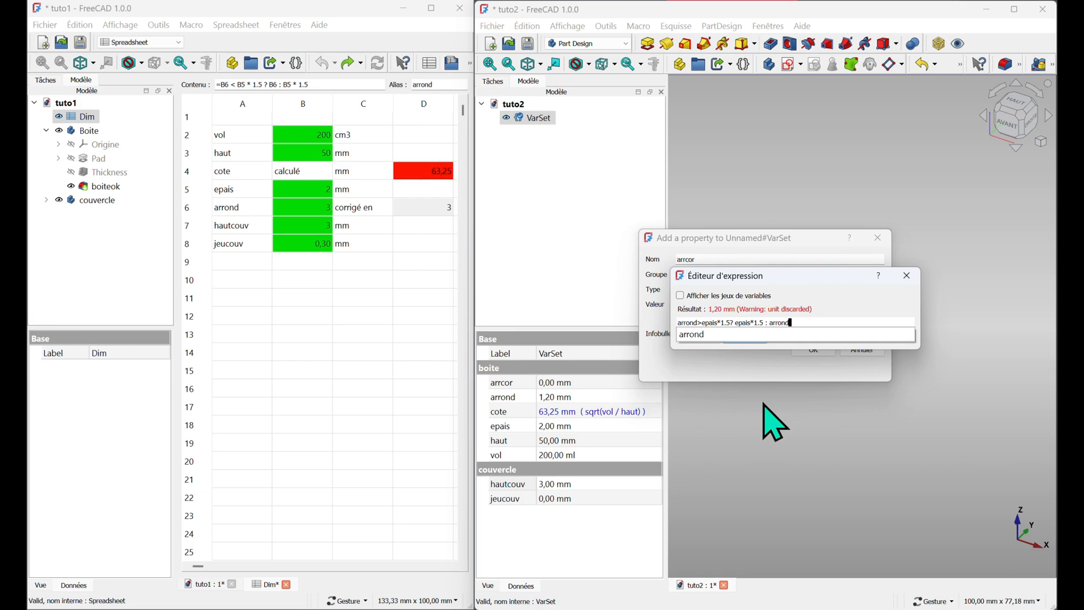
click(762, 403)
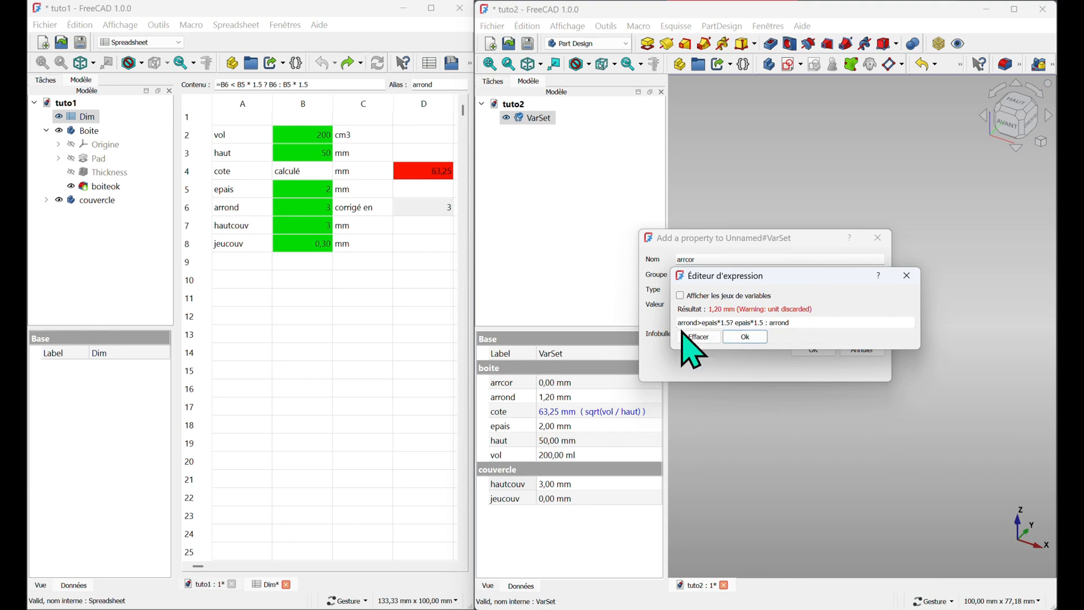
click(746, 338)
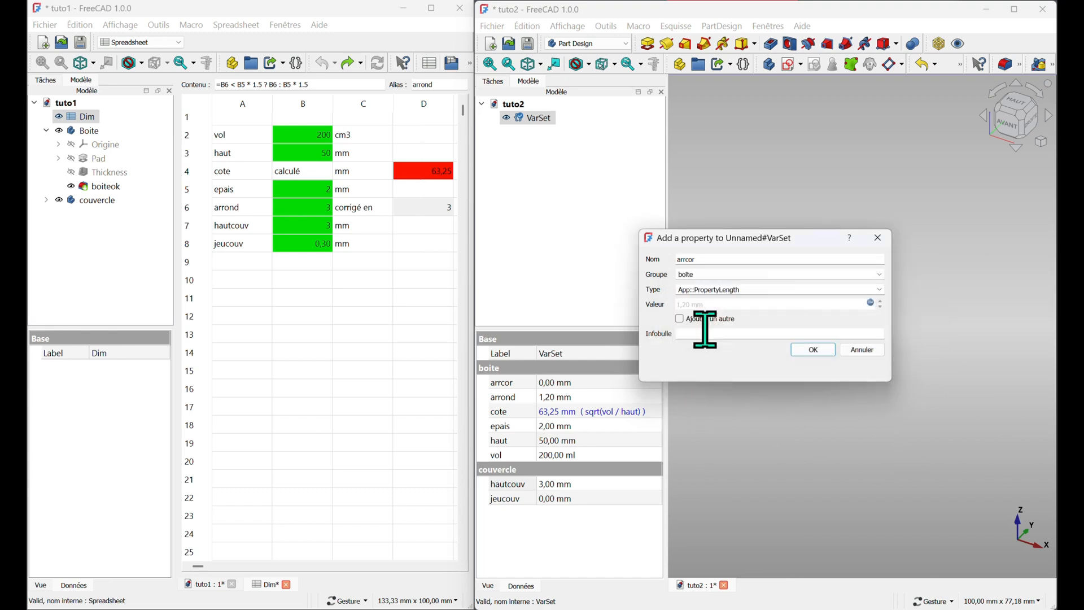
click(813, 351)
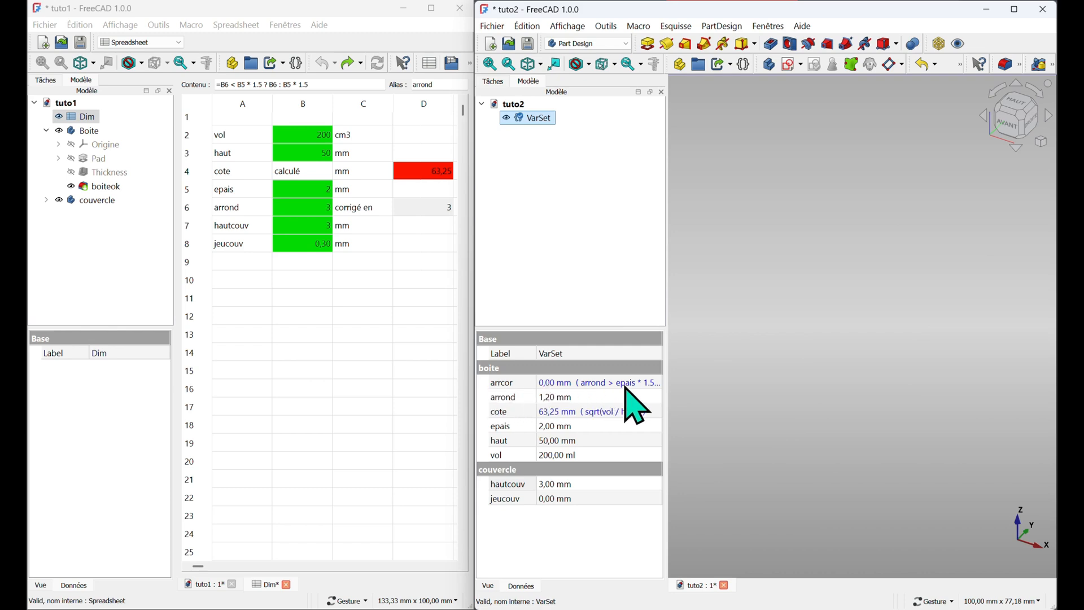
Recompute the VarSet object and set the arrond property to 3 mm
right_click(537, 118)
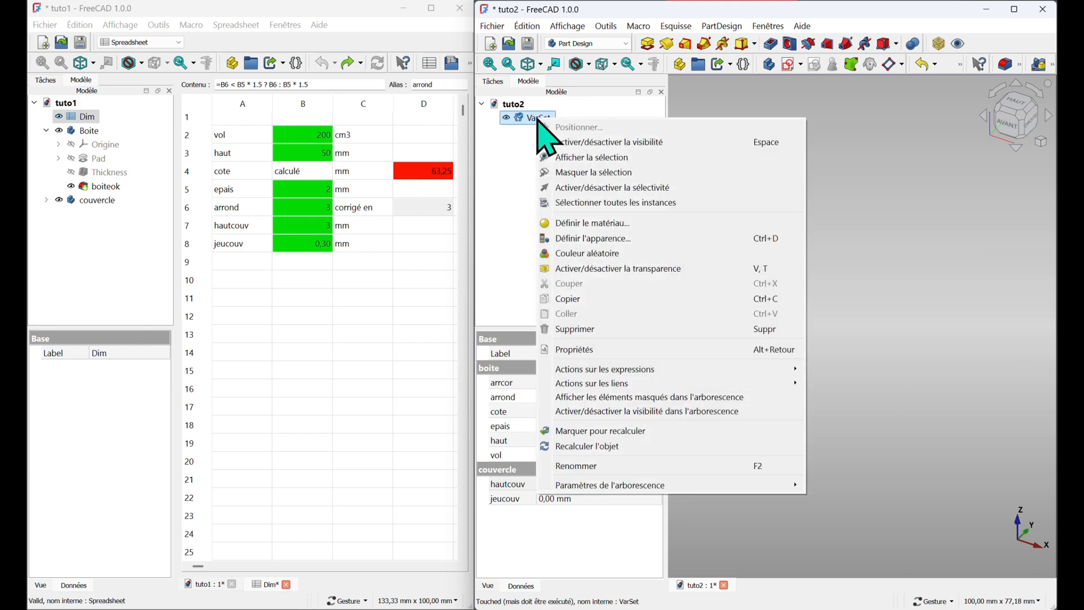
click(570, 448)
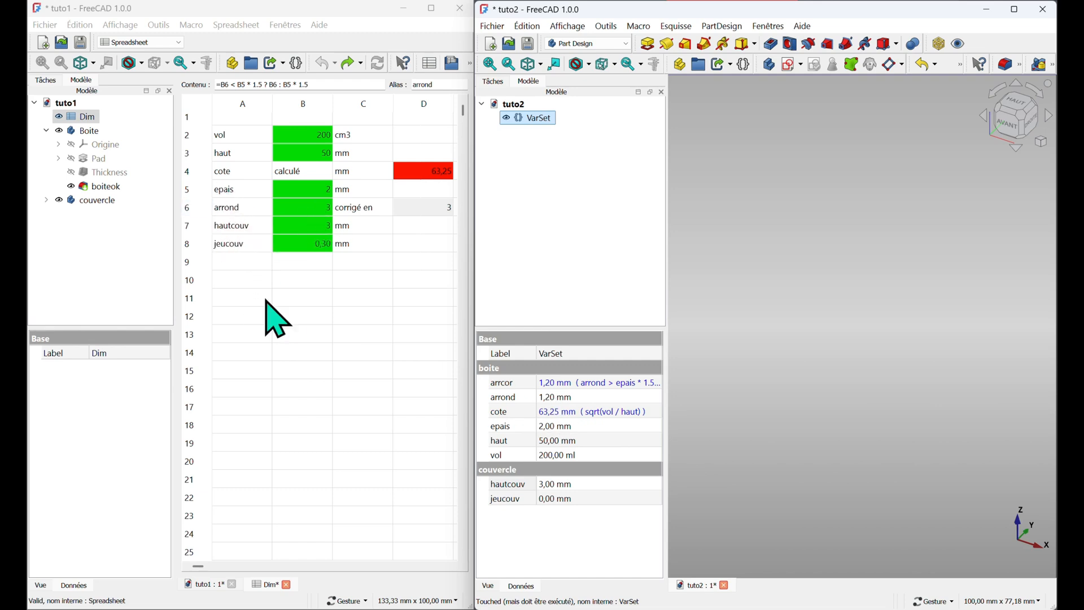
double_click(547, 396)
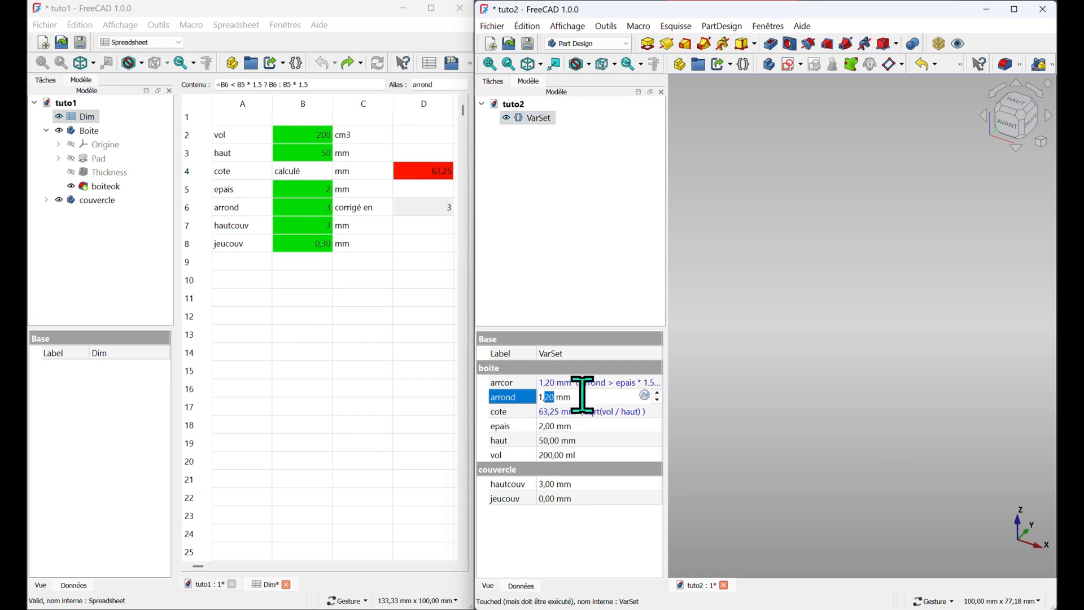
drag(570, 397, 531, 398)
text(3)
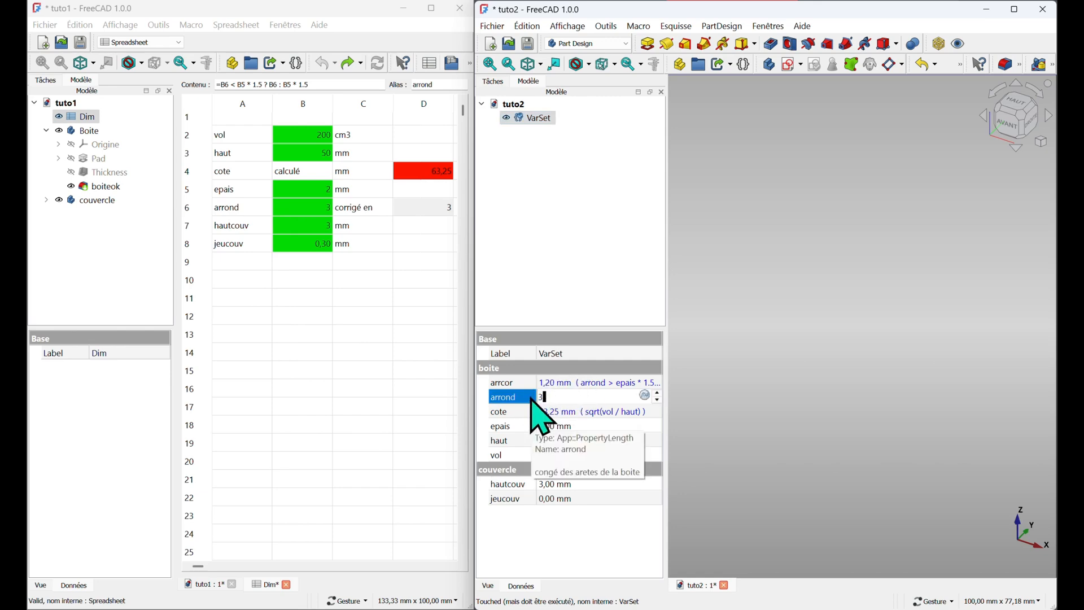
key(Return)
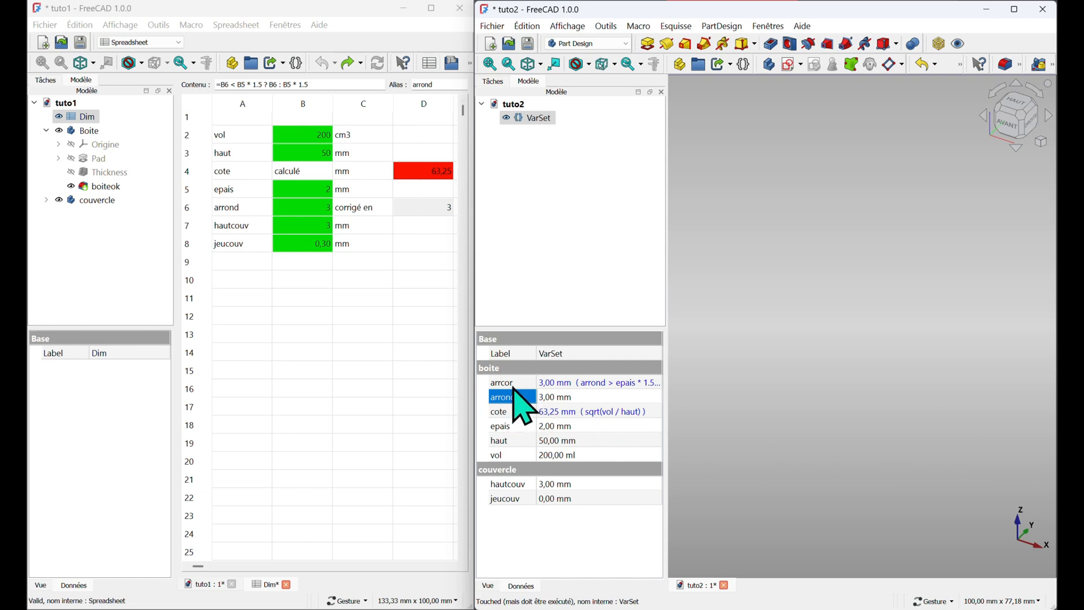
Set arrond to 5 mm to test the arrcor correction
click(565, 397)
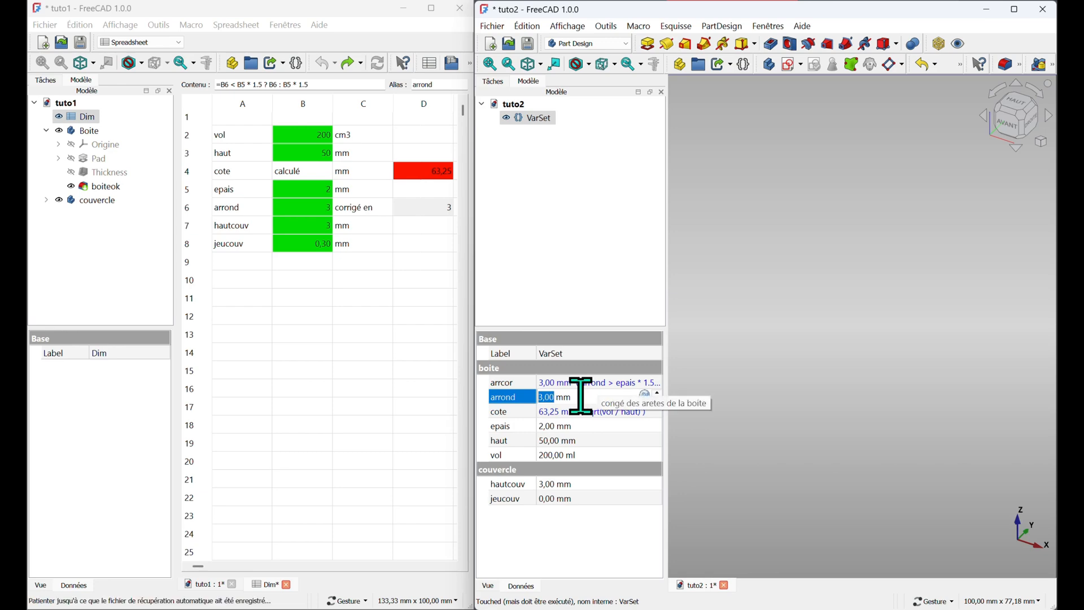
text(5)
key(Return)
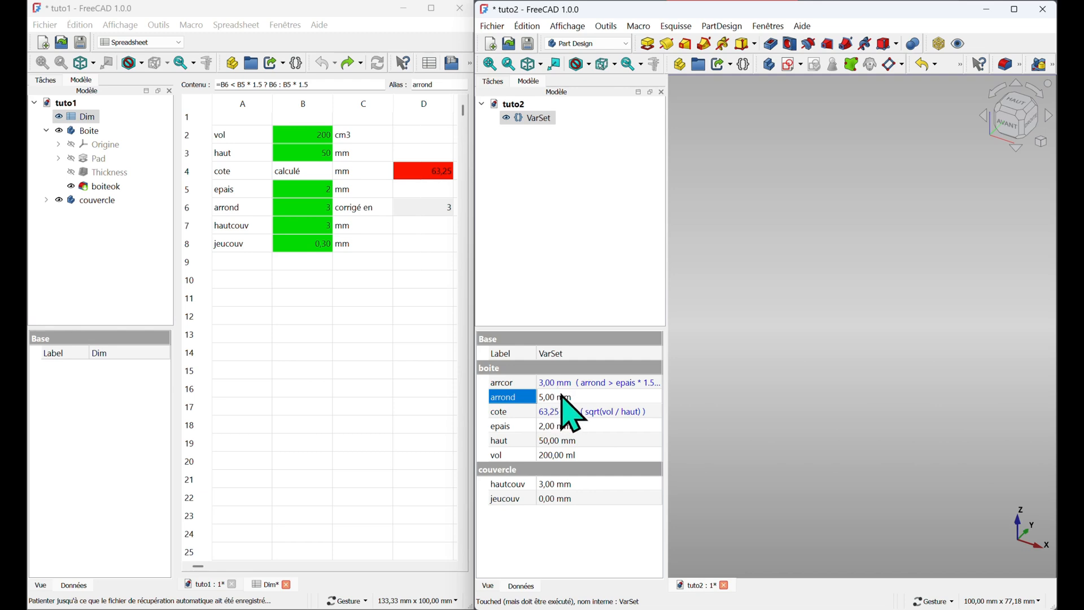
Set epais to 4 mm, then return arrond to 3 mm and epais to 2 mm
click(545, 426)
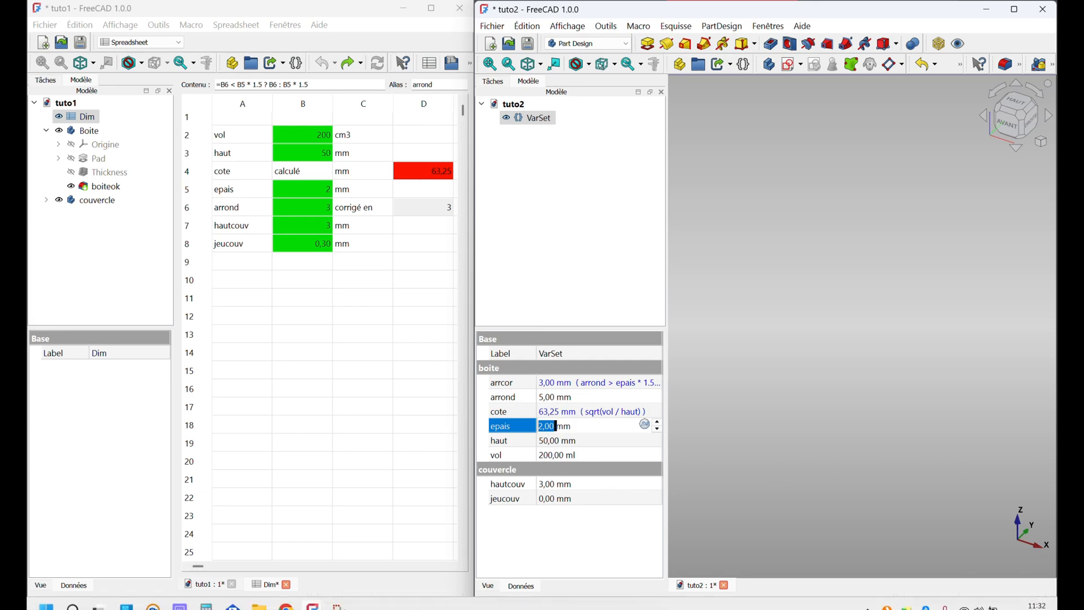
mouse_move(165, 607)
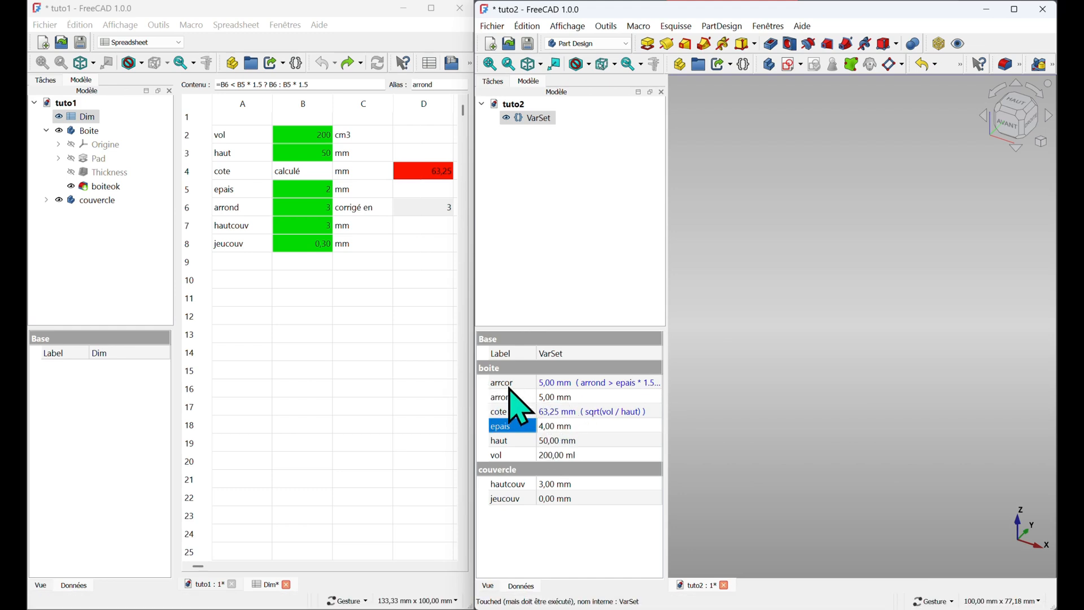
click(550, 383)
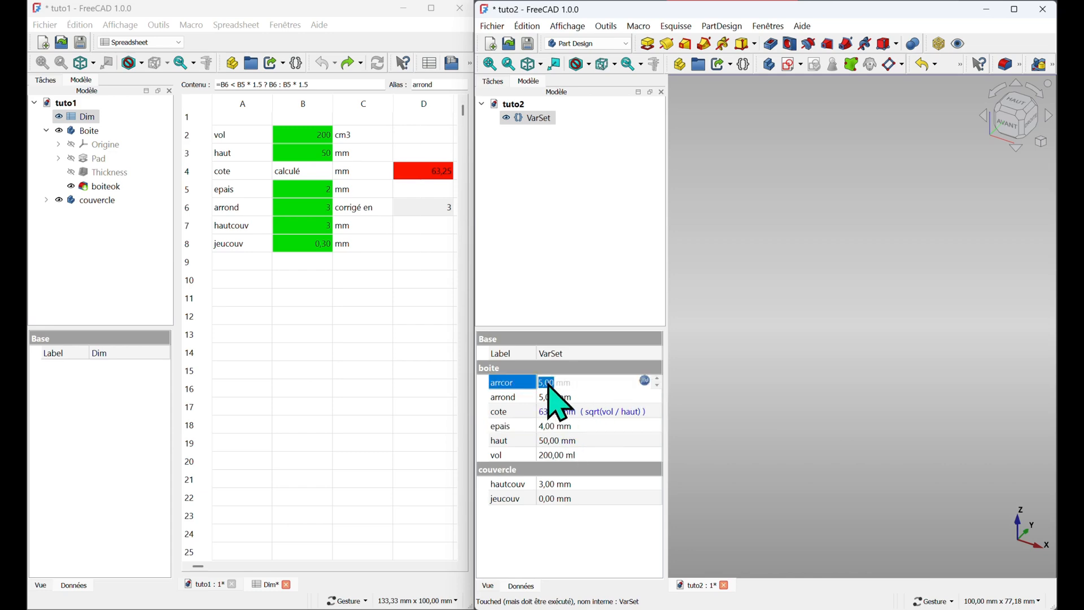
click(555, 397)
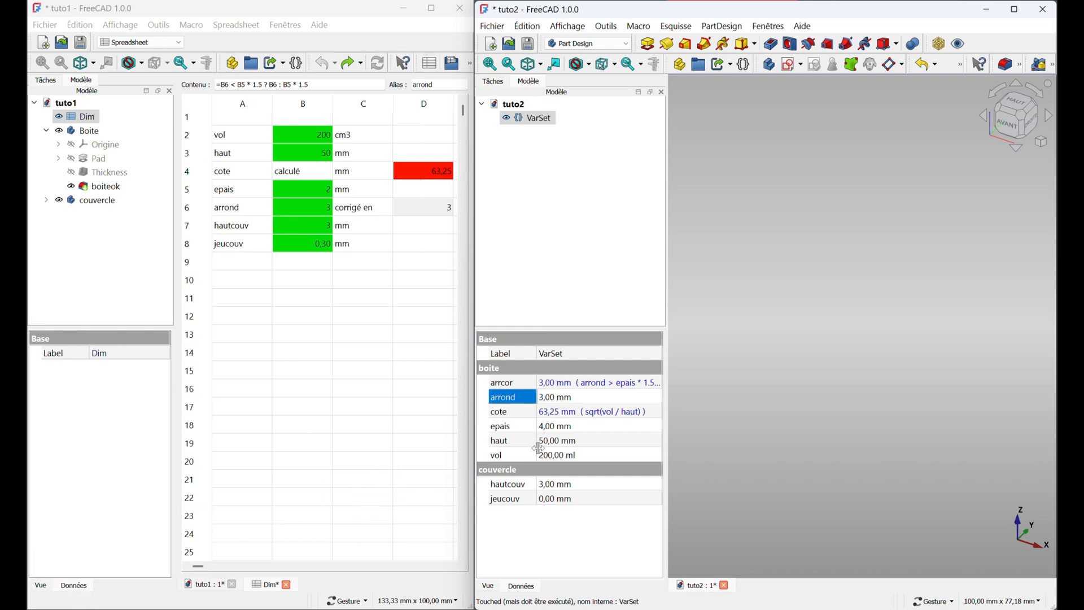
click(556, 425)
click(556, 426)
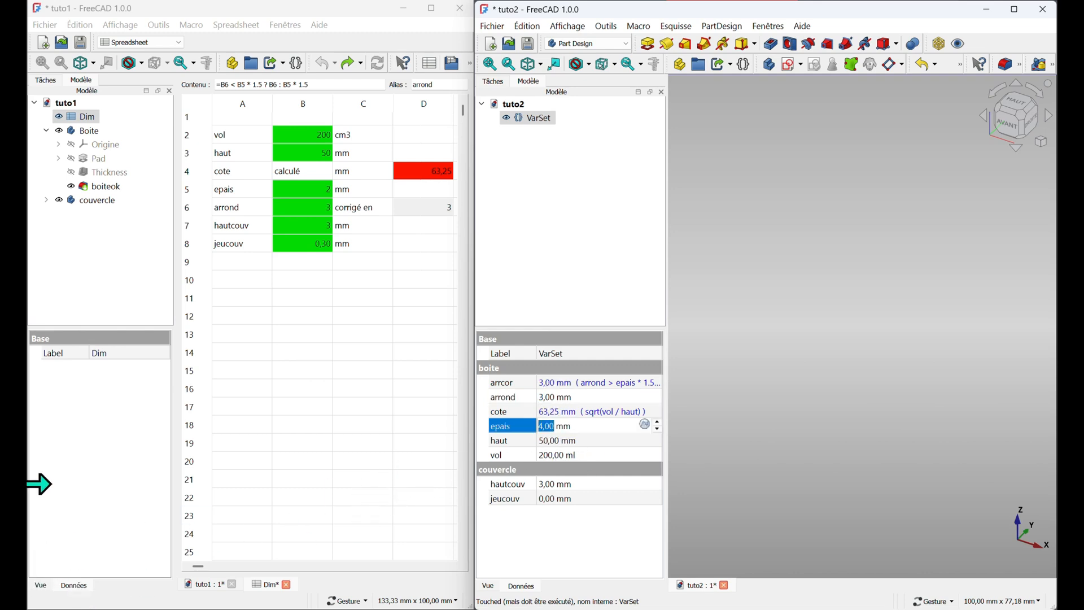
key(Return)
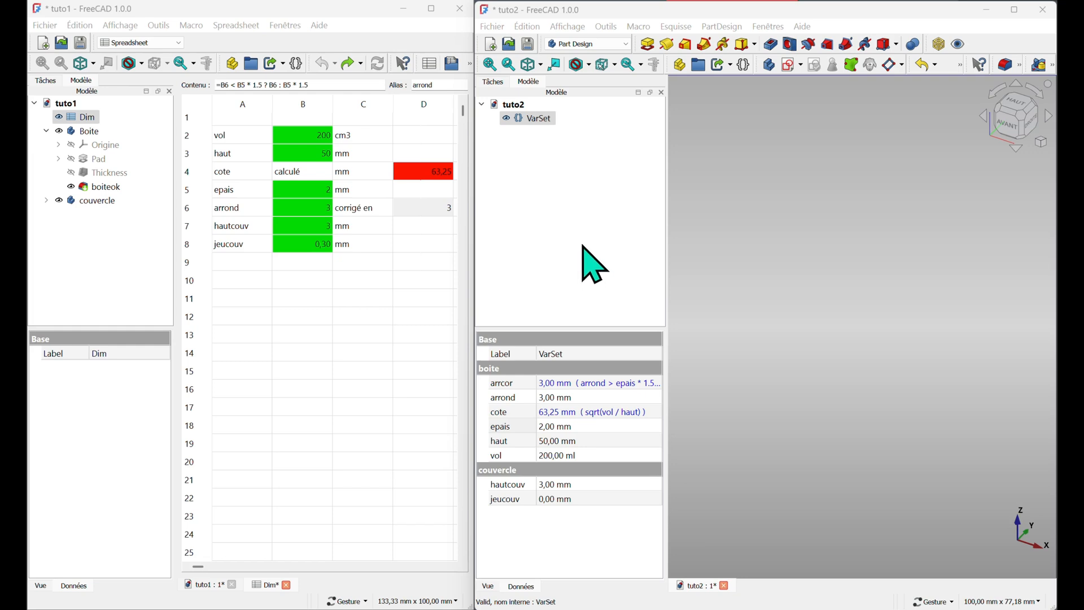
Rename the VarSet to Dim and save the tuto2 document
click(537, 122)
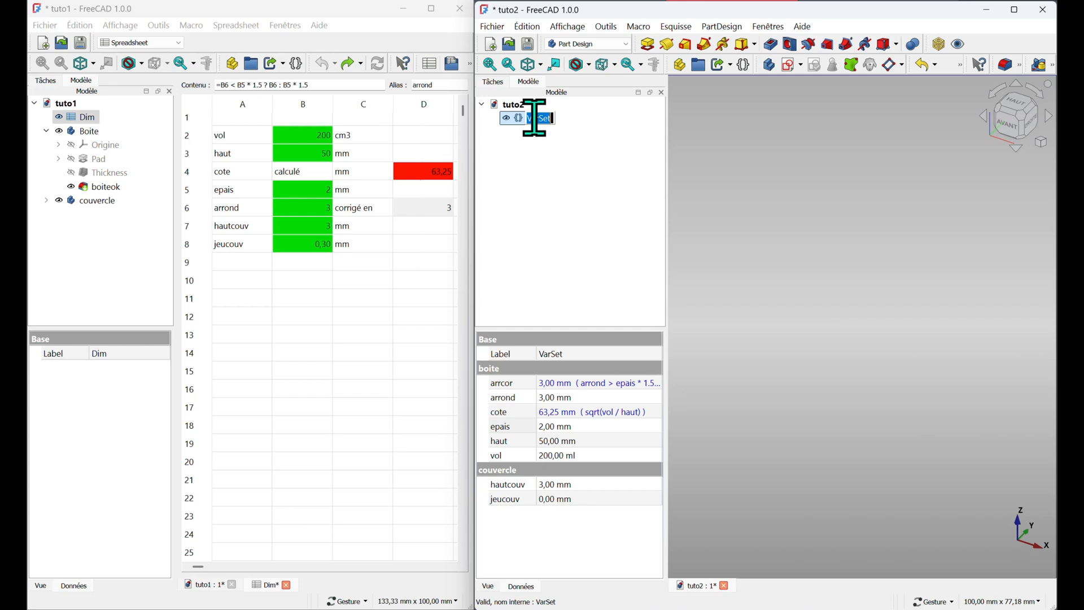
click(537, 121)
double_click(524, 119)
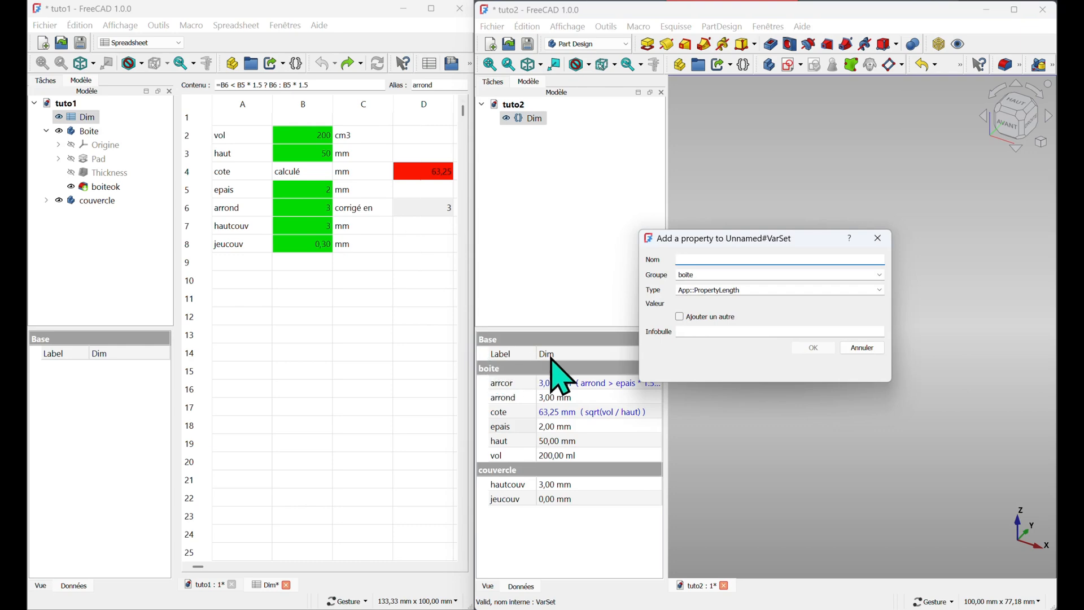
click(877, 238)
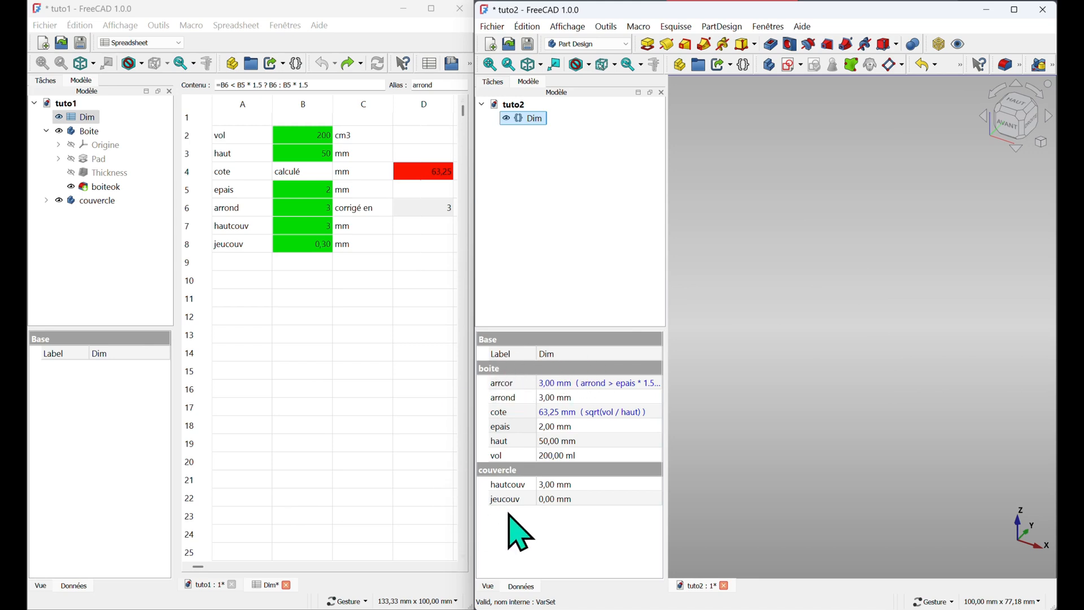
click(528, 44)
Create a new body and rename it Boite2
click(767, 65)
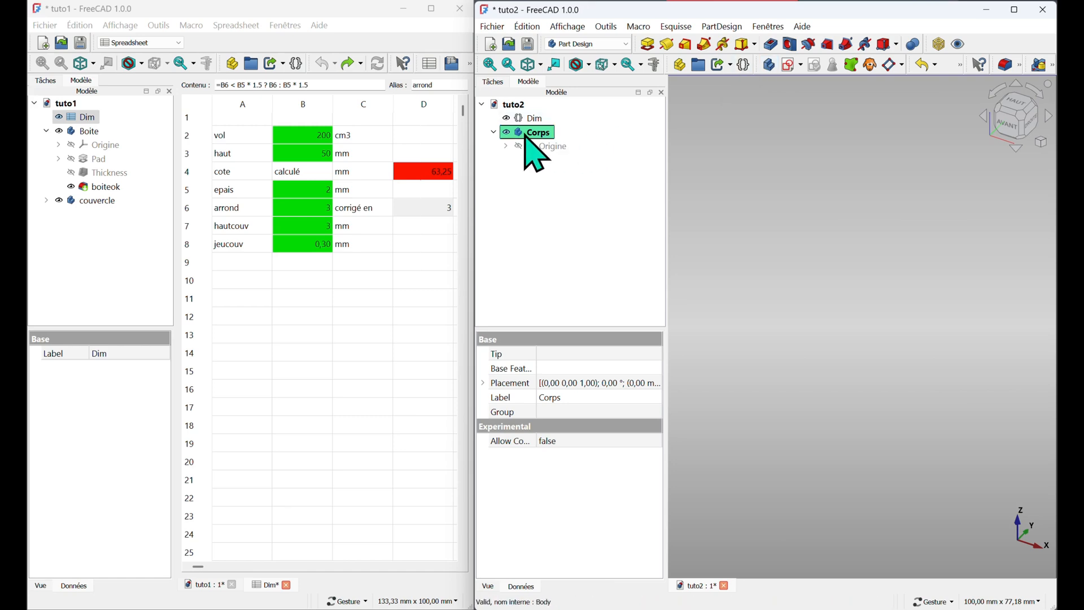
key(F2)
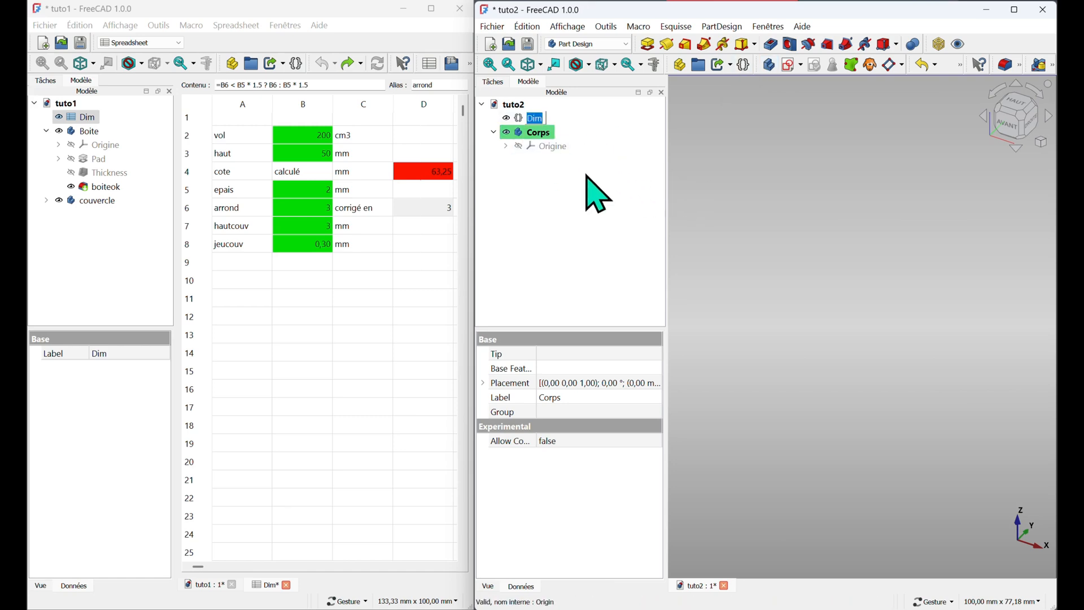
click(536, 135)
click(537, 134)
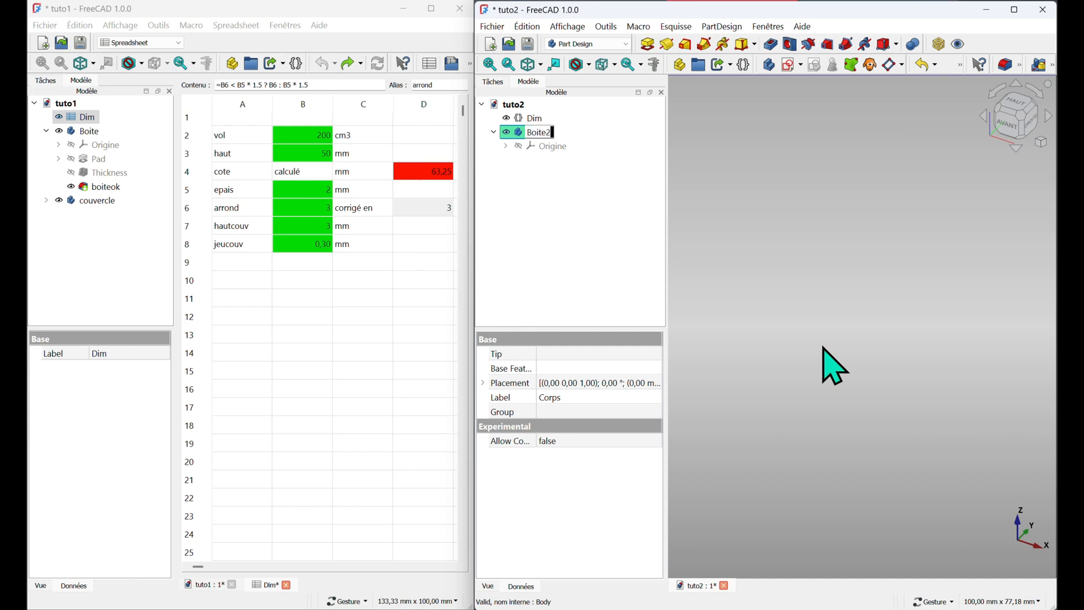
key(Return)
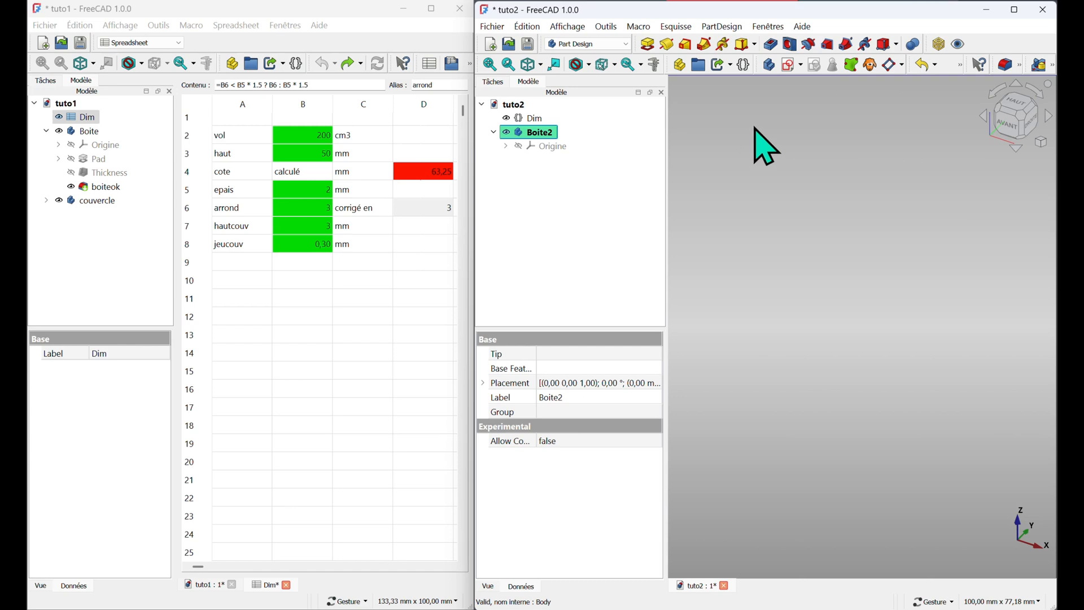
Create a new sketch on the XY base plane
click(792, 66)
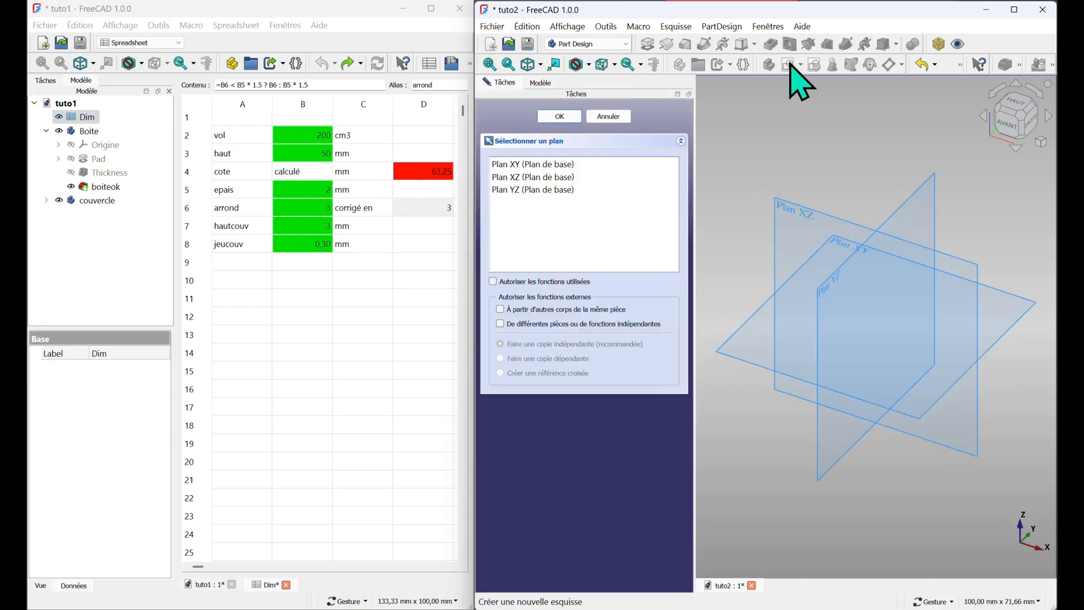
click(519, 164)
click(571, 117)
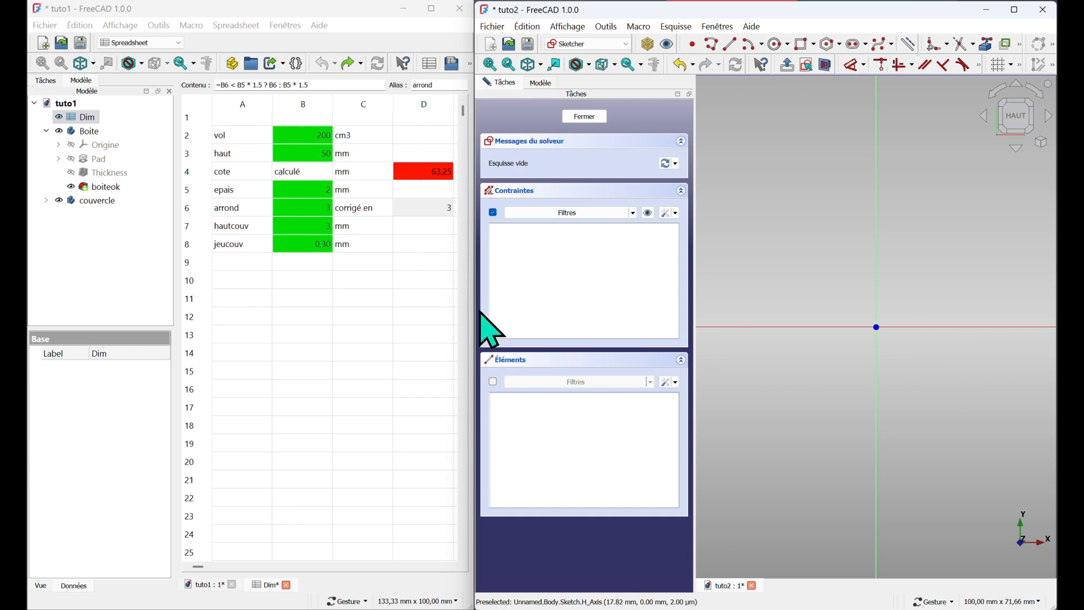
drag(474, 314, 38, 327)
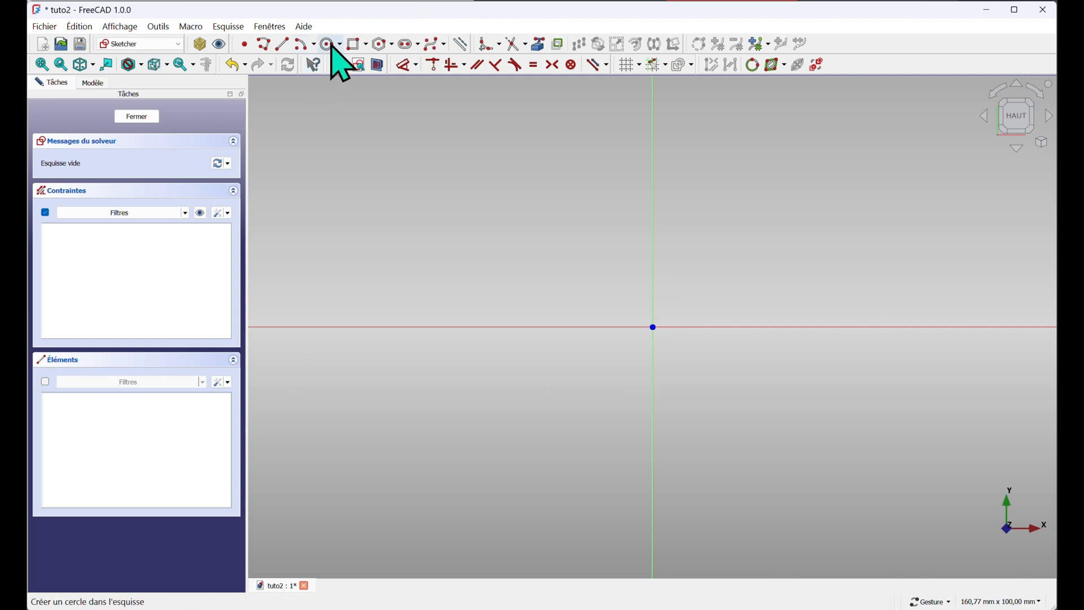
Draw a centered rectangle at the sketch origin, about 36 mm high
click(366, 45)
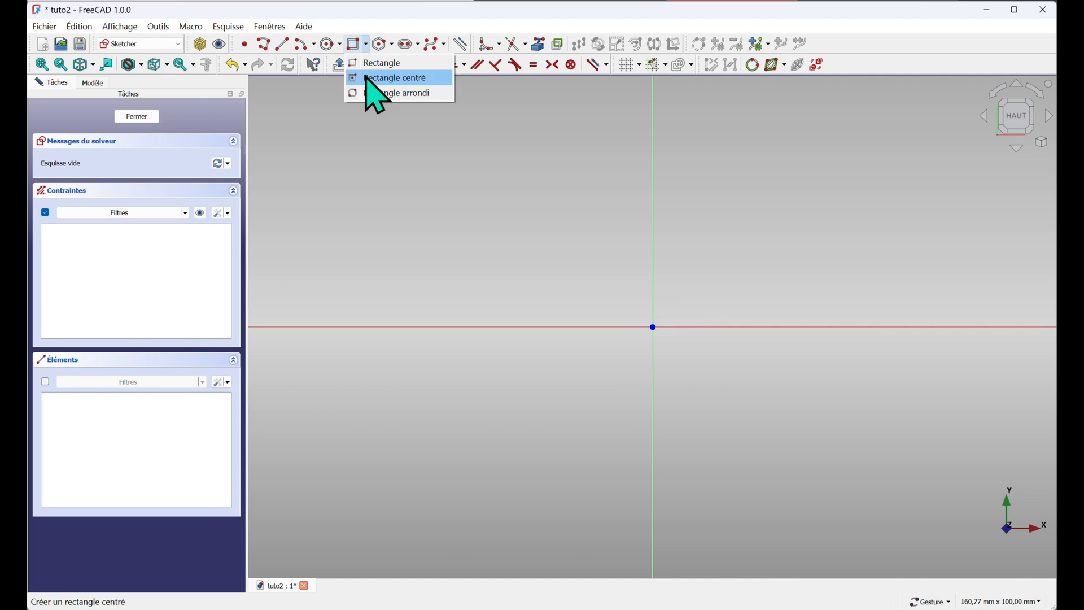
click(366, 79)
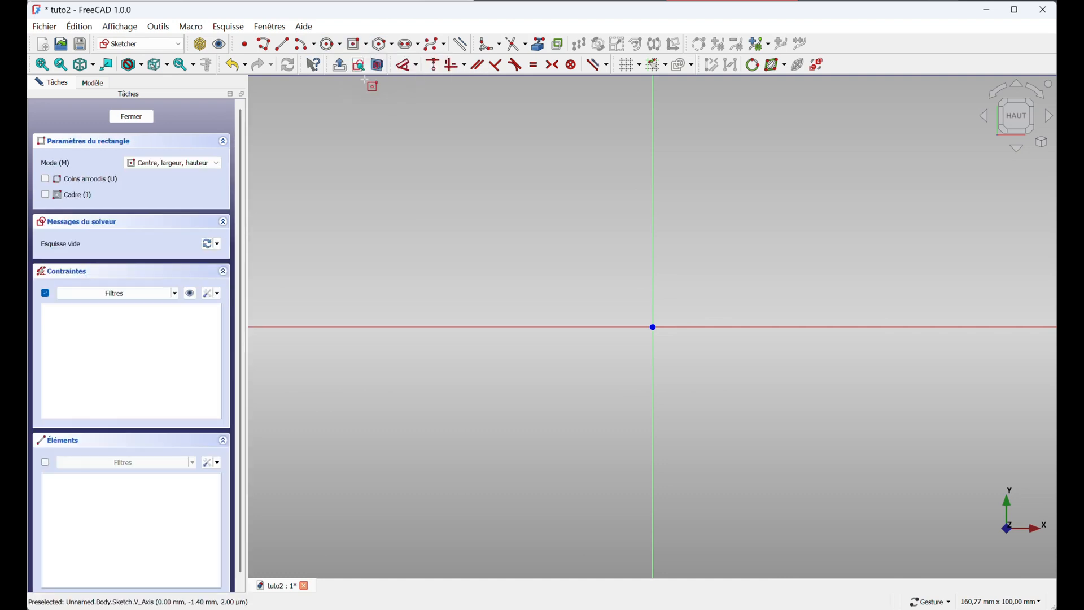
click(653, 327)
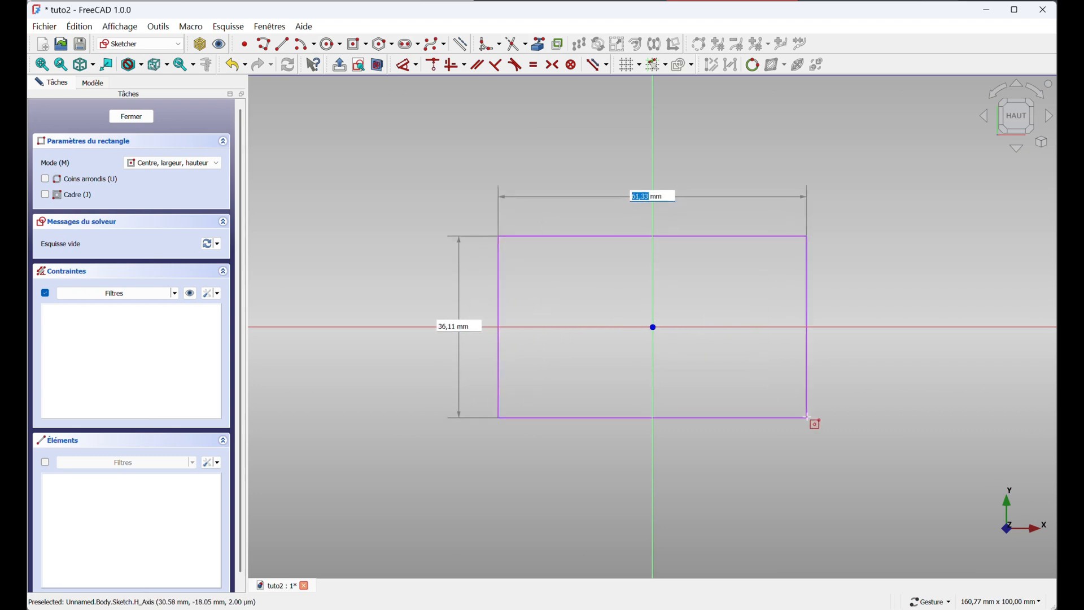
click(823, 418)
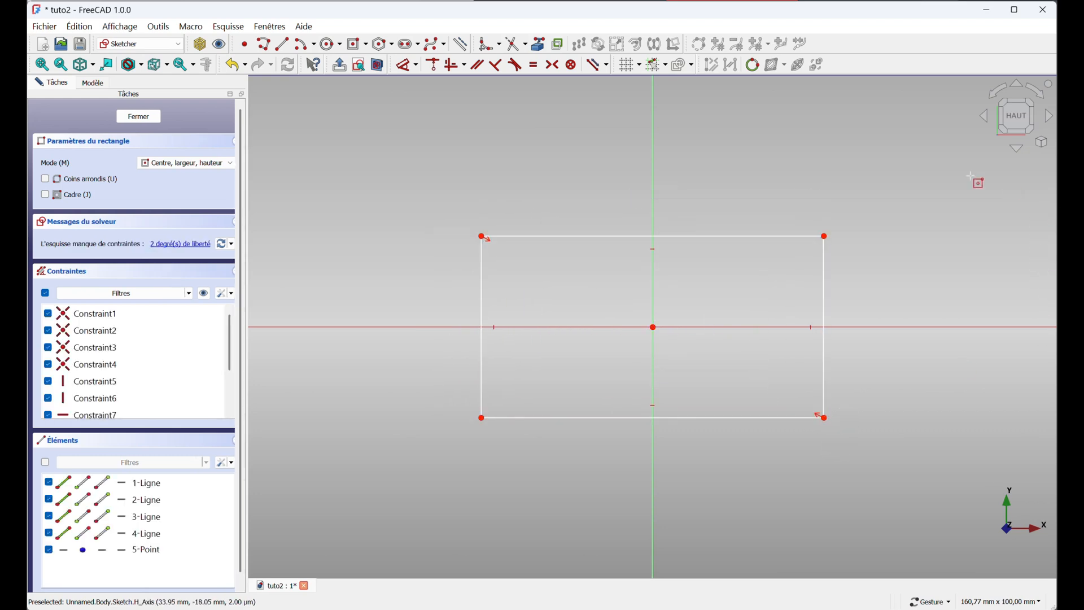
Make the rectangle's top and right edges equal to form a square
right_click(737, 197)
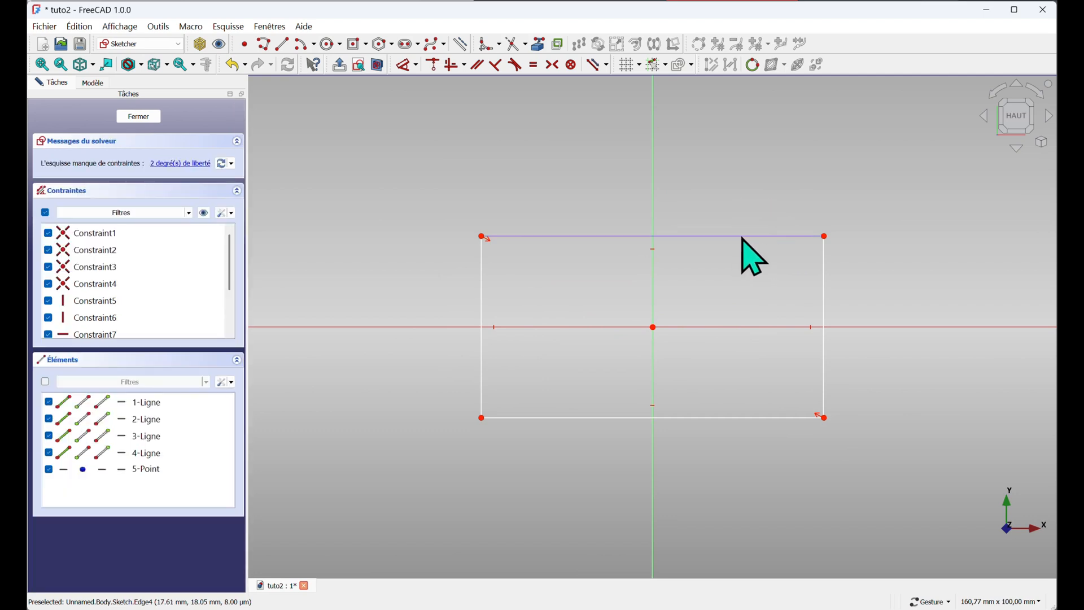
click(742, 237)
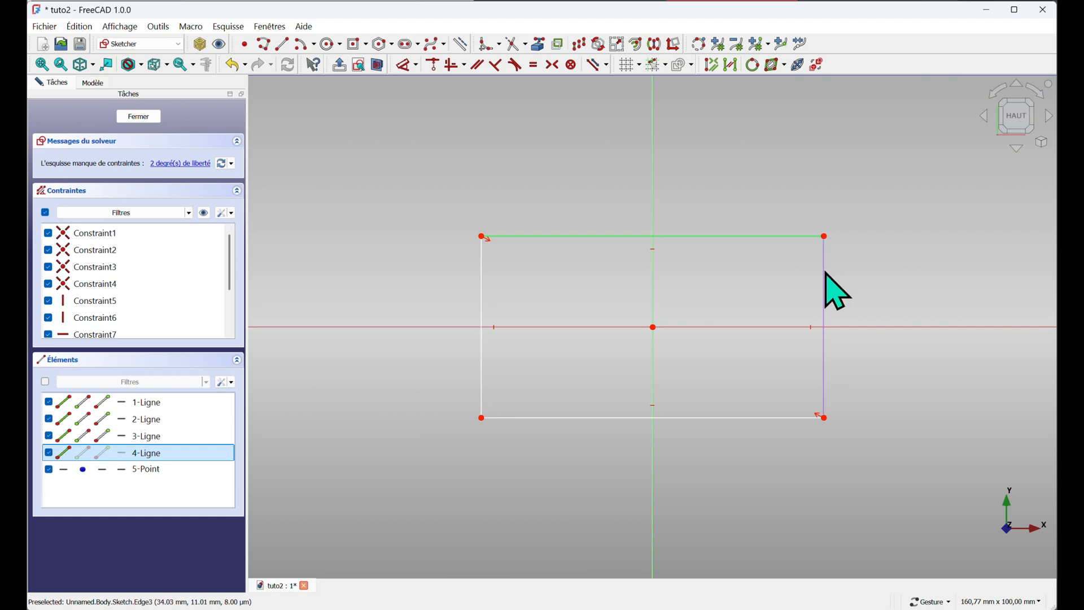
click(533, 64)
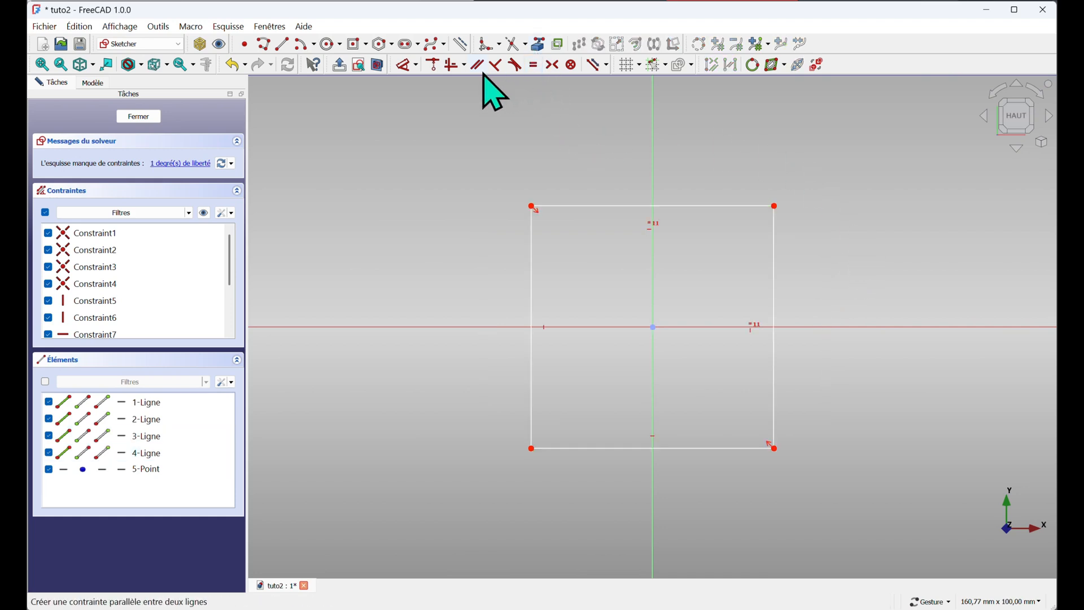
Dimension the square's top edge with the expression <<Dim>>.cote and close the sketch
click(727, 207)
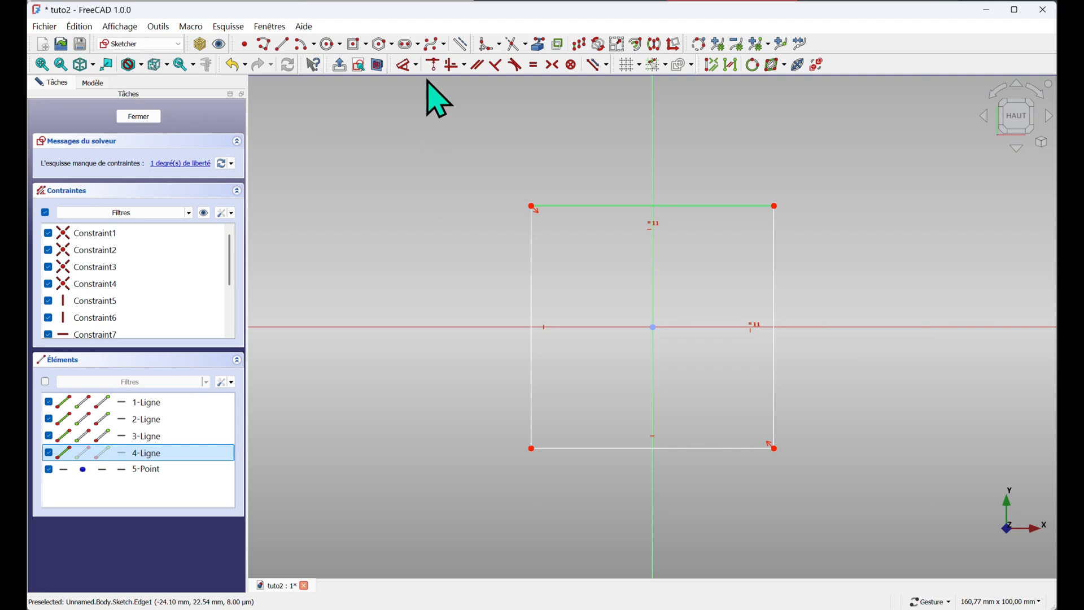
click(402, 65)
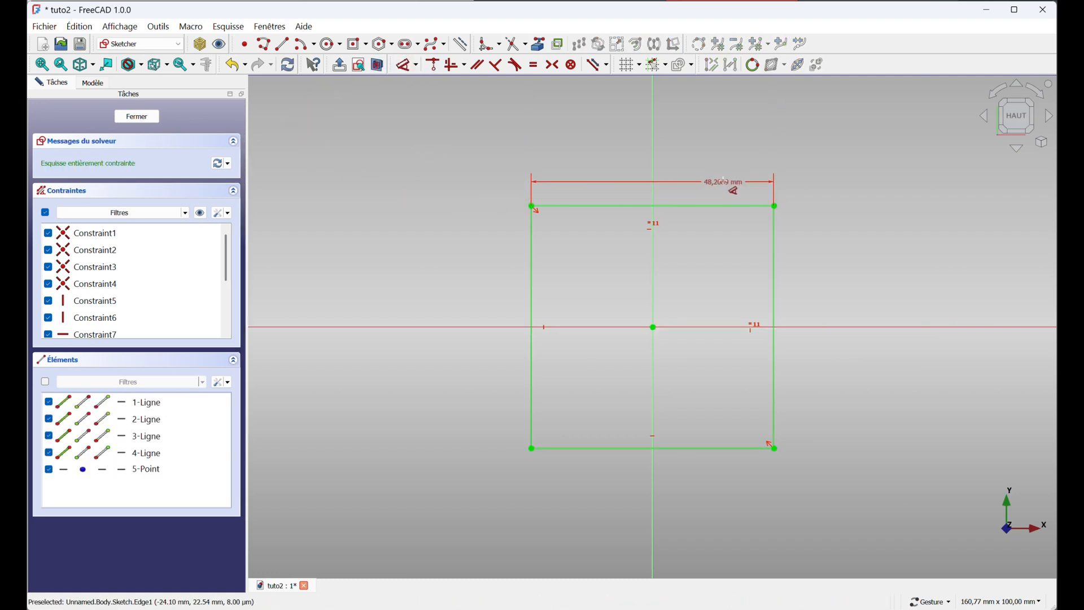
click(724, 181)
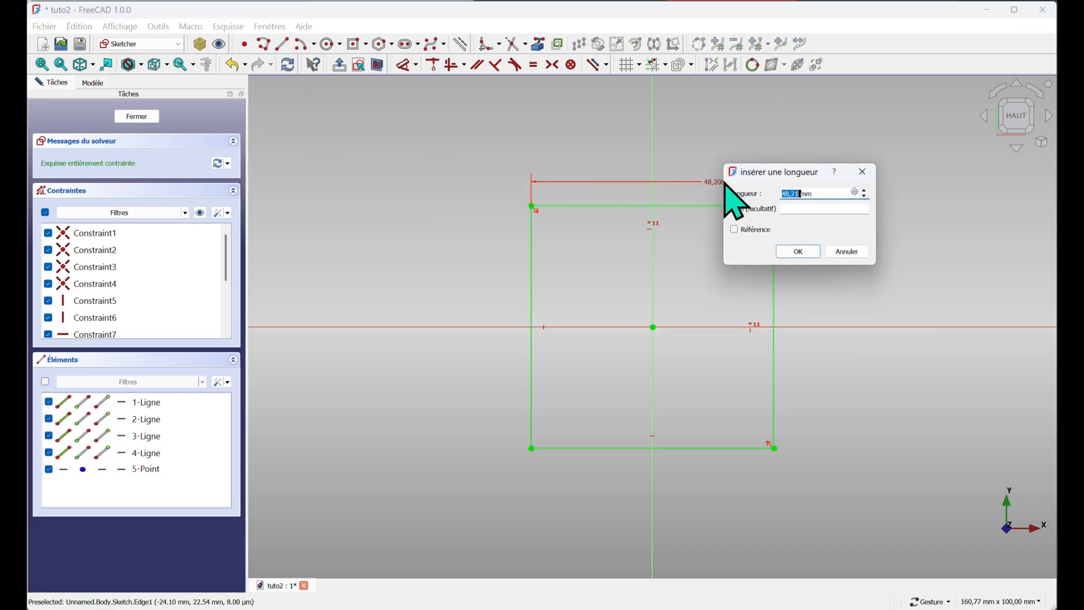
click(855, 192)
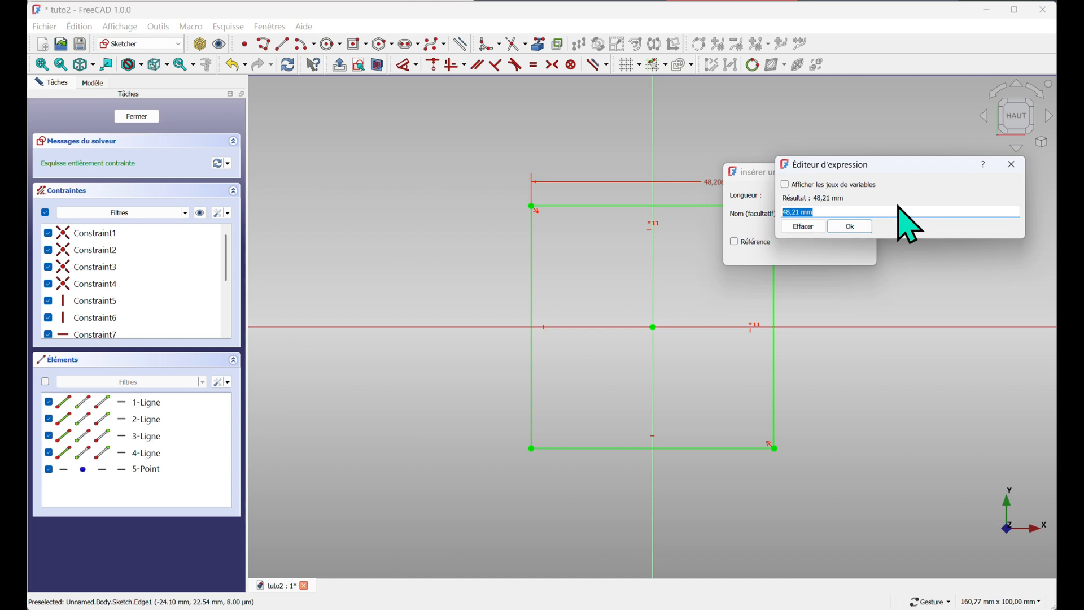
text(<<)
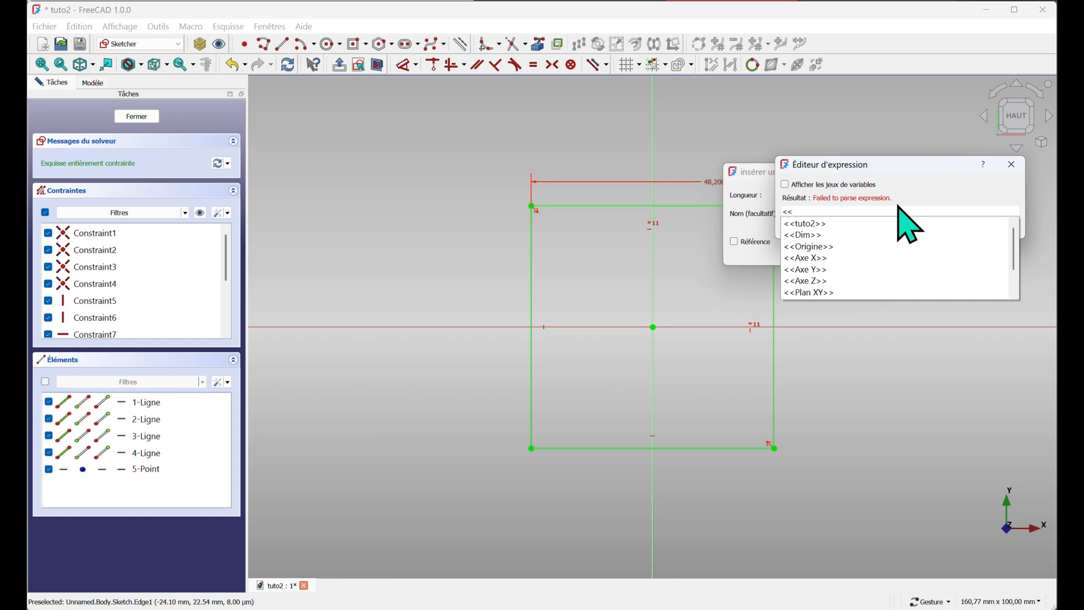
text(d)
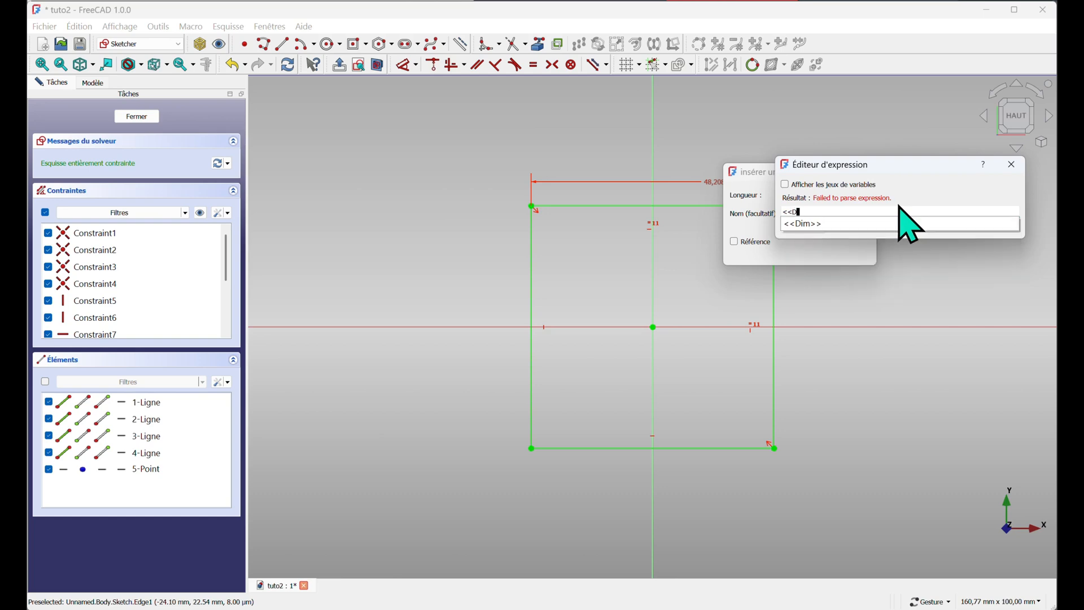
click(807, 223)
text(cote)
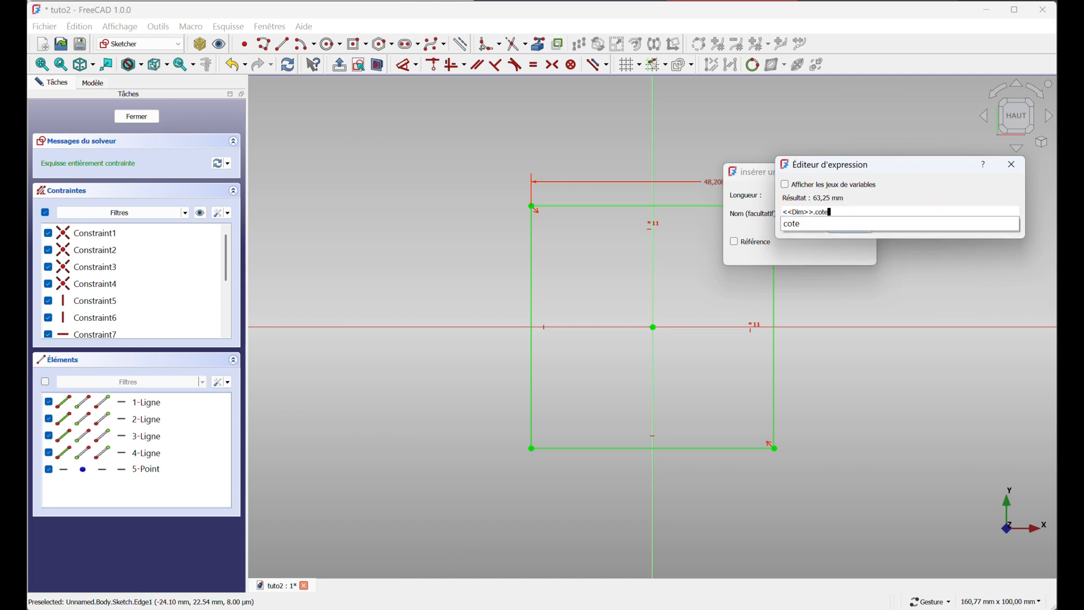
key(Return)
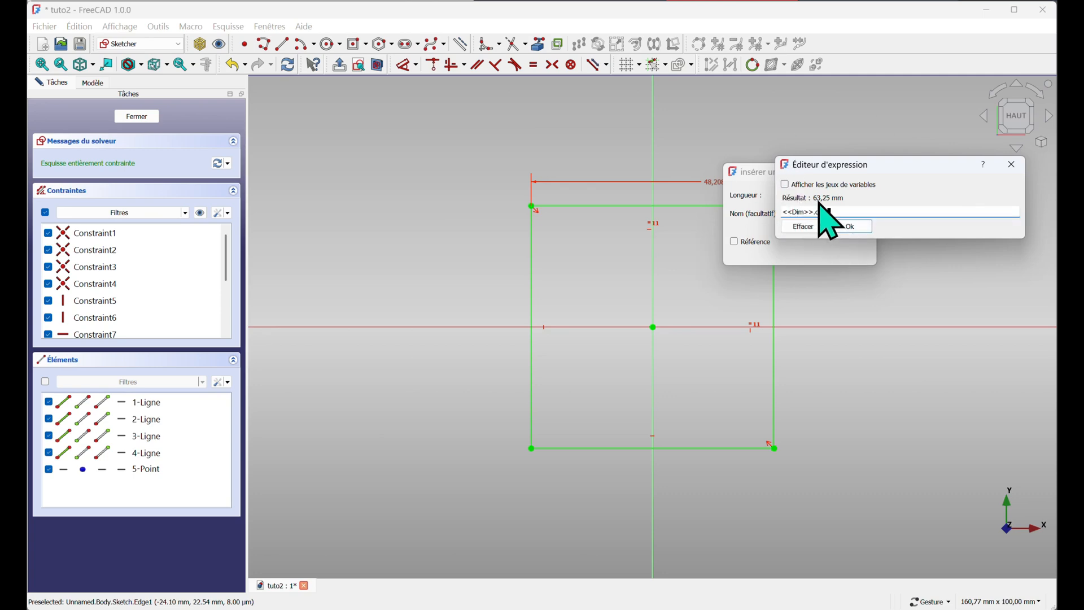
click(846, 227)
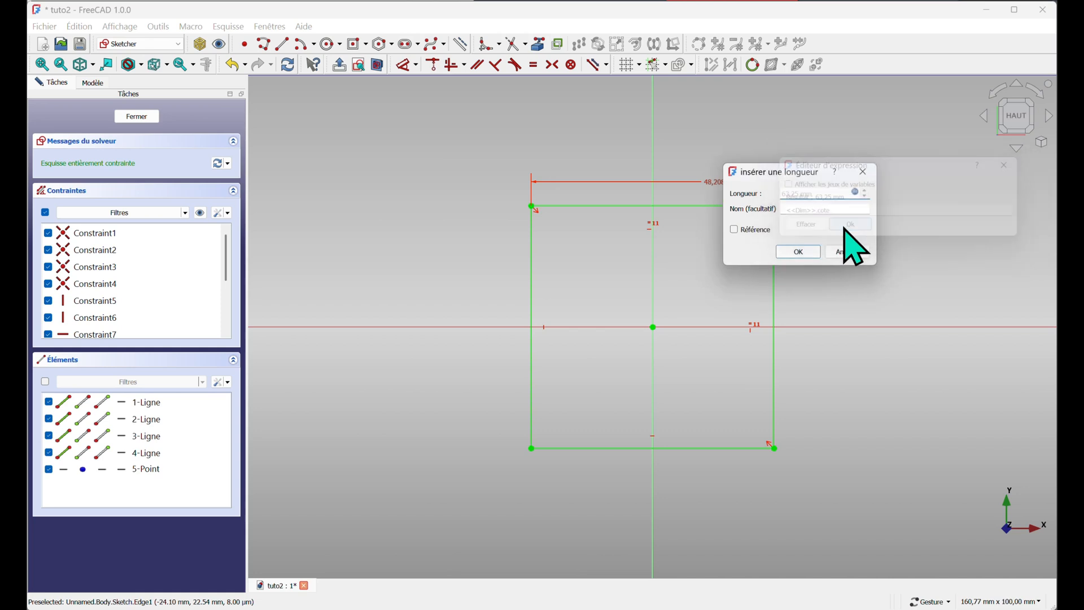
click(799, 253)
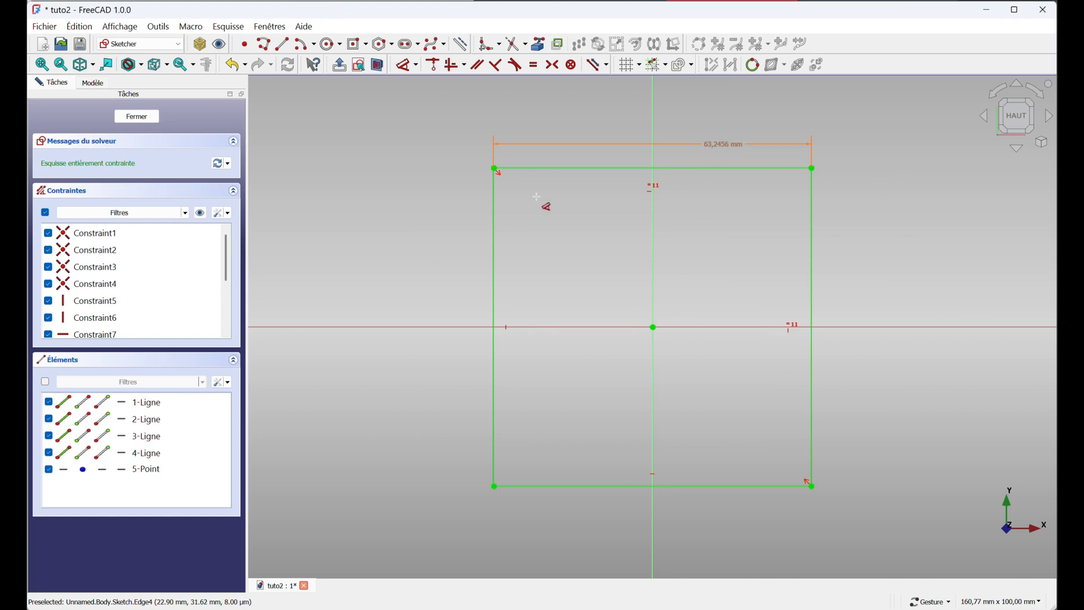
click(134, 116)
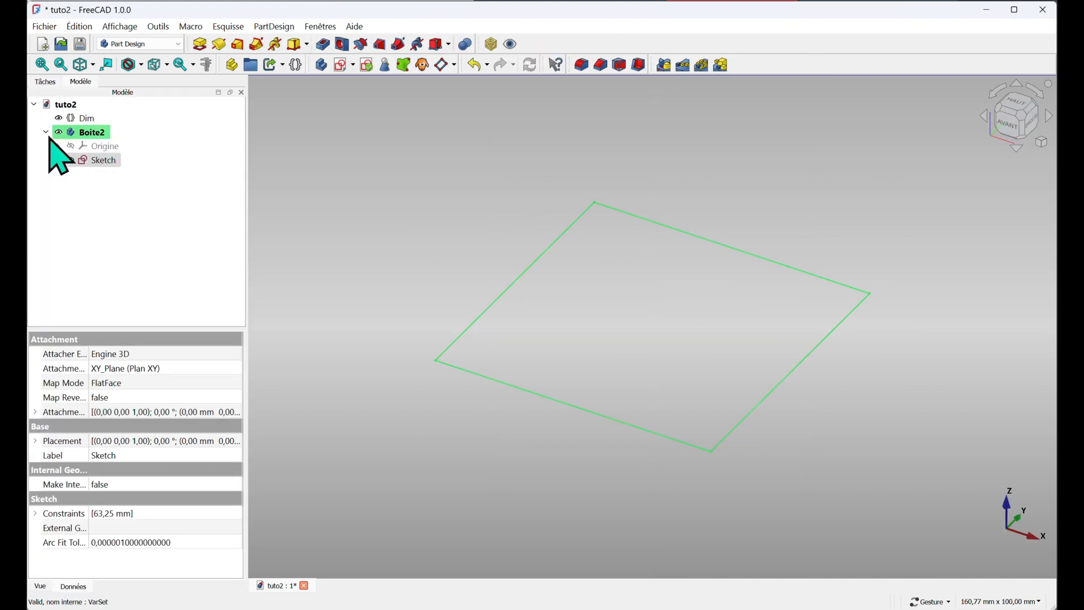
Pad the sketch with its length driven by the expression <<Dim>>.haut
click(202, 49)
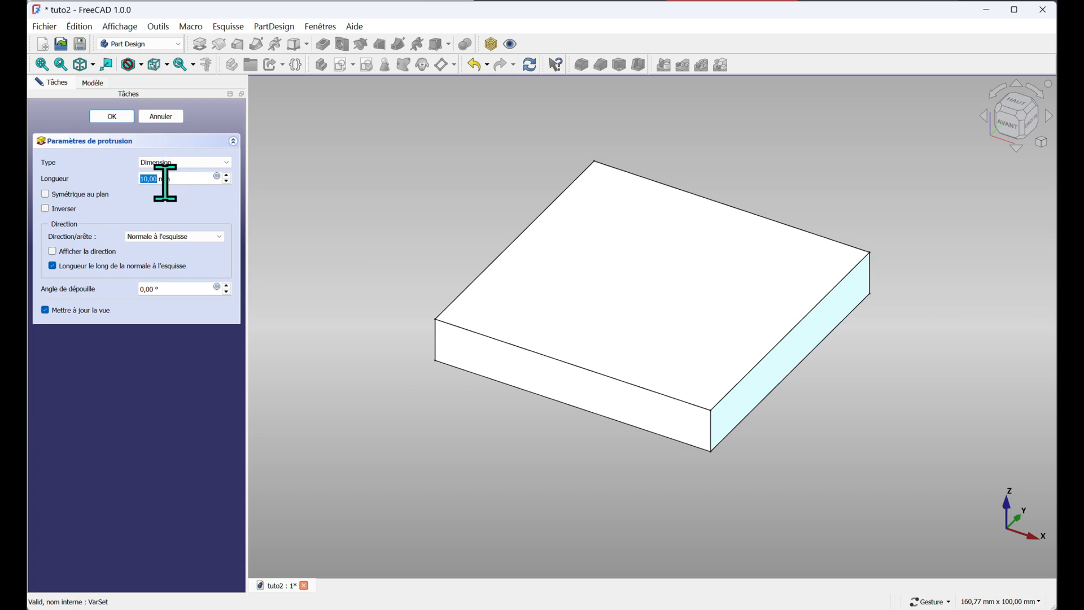
click(216, 176)
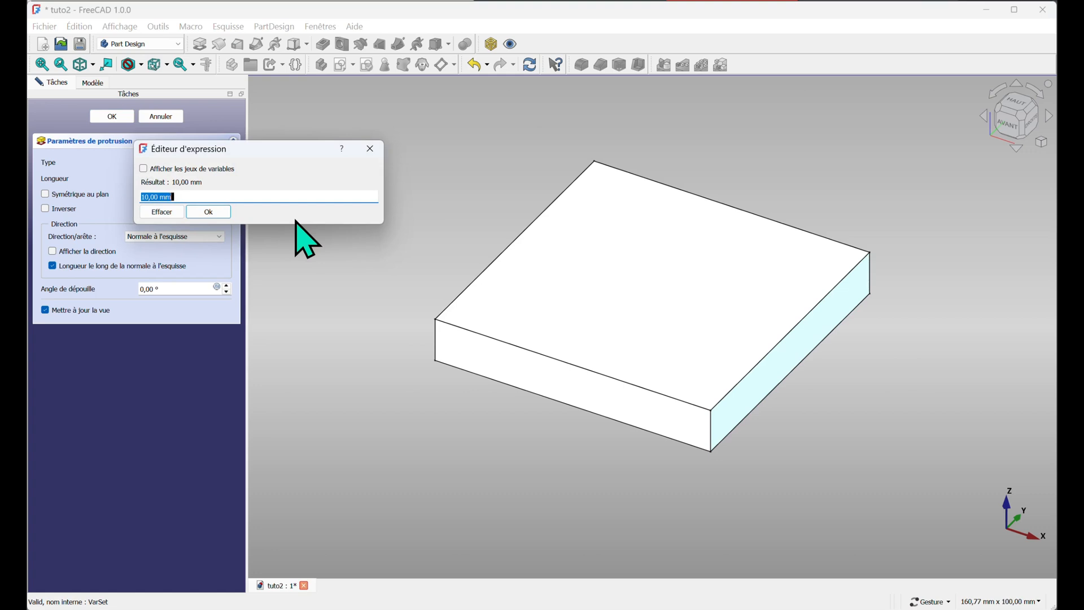
text(<<)
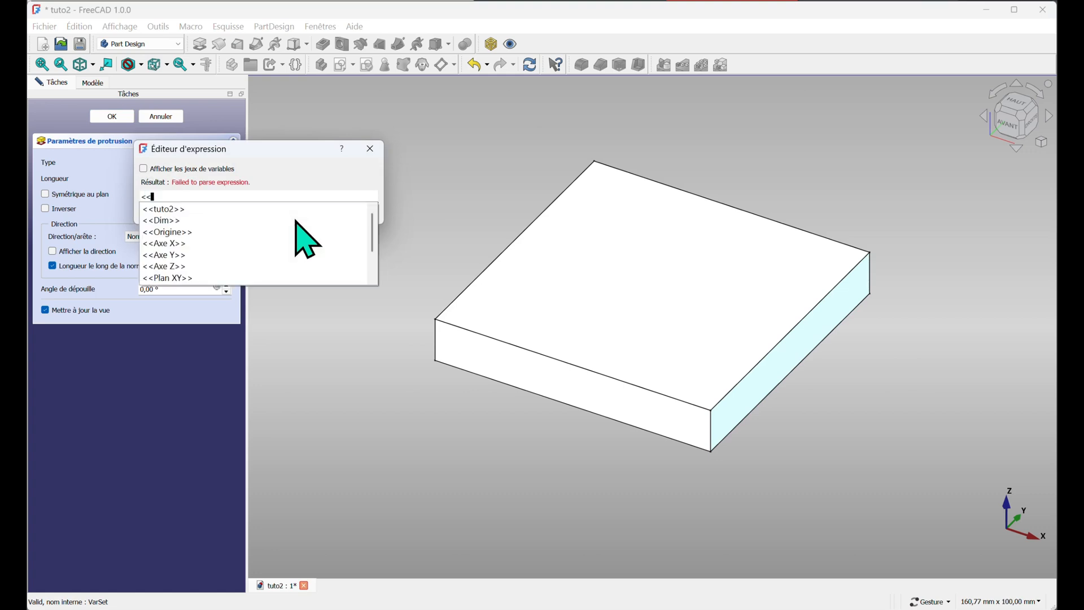
click(162, 220)
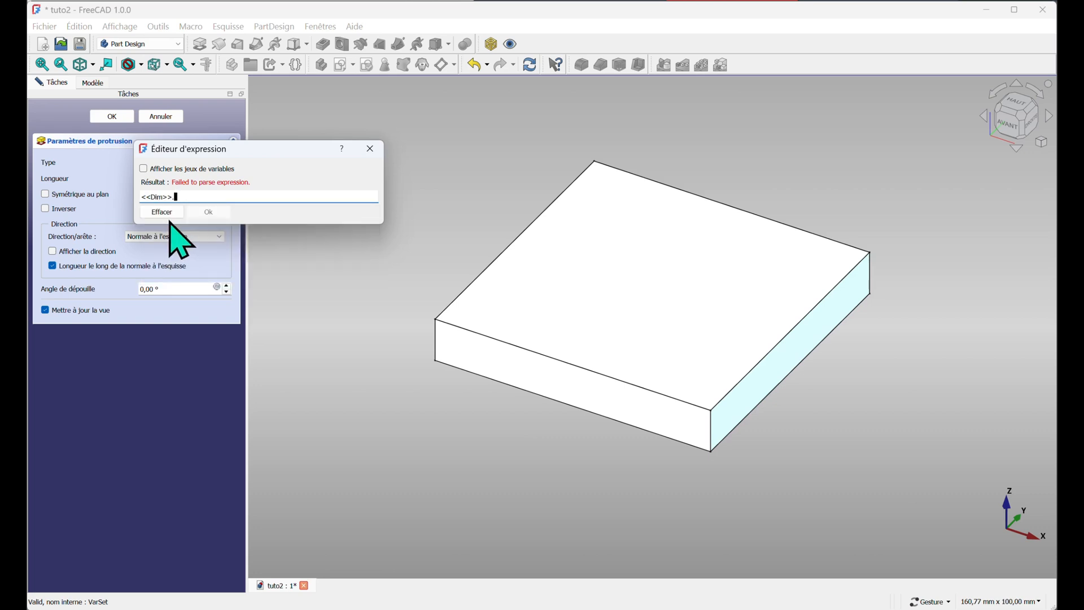
text(haut)
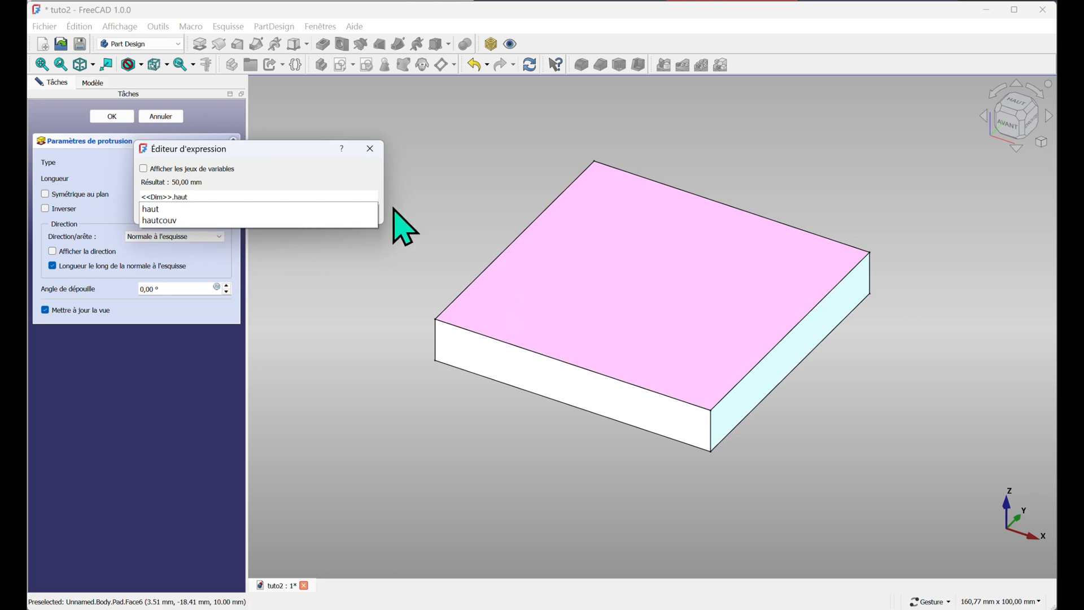
click(160, 209)
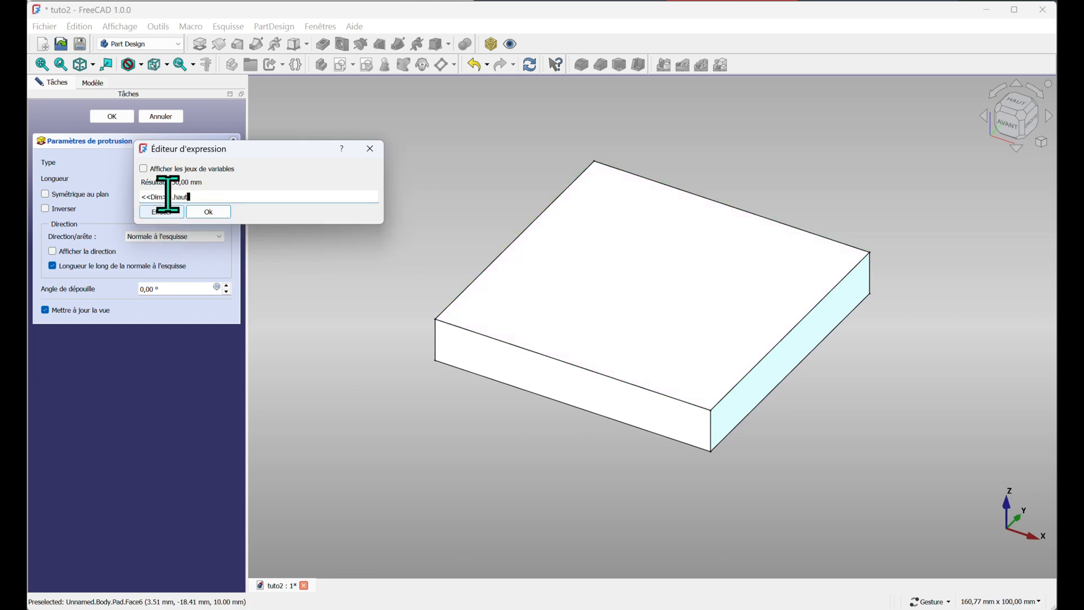
click(208, 212)
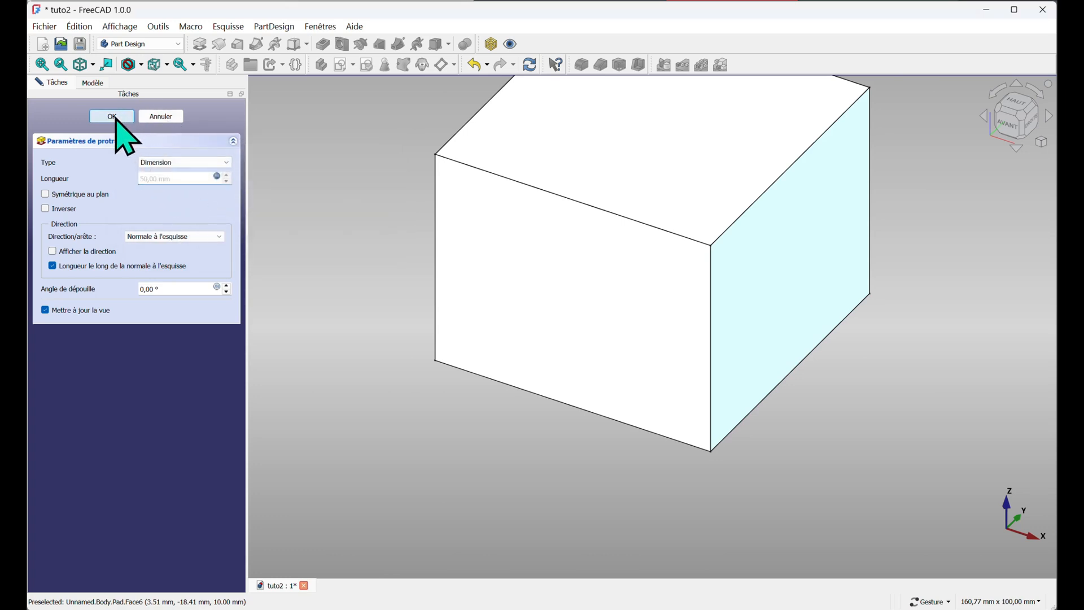
click(96, 115)
Shell the pad by removing its top face, generating the thickness outward with an Intersection join type
scroll(677, 429, down, 3)
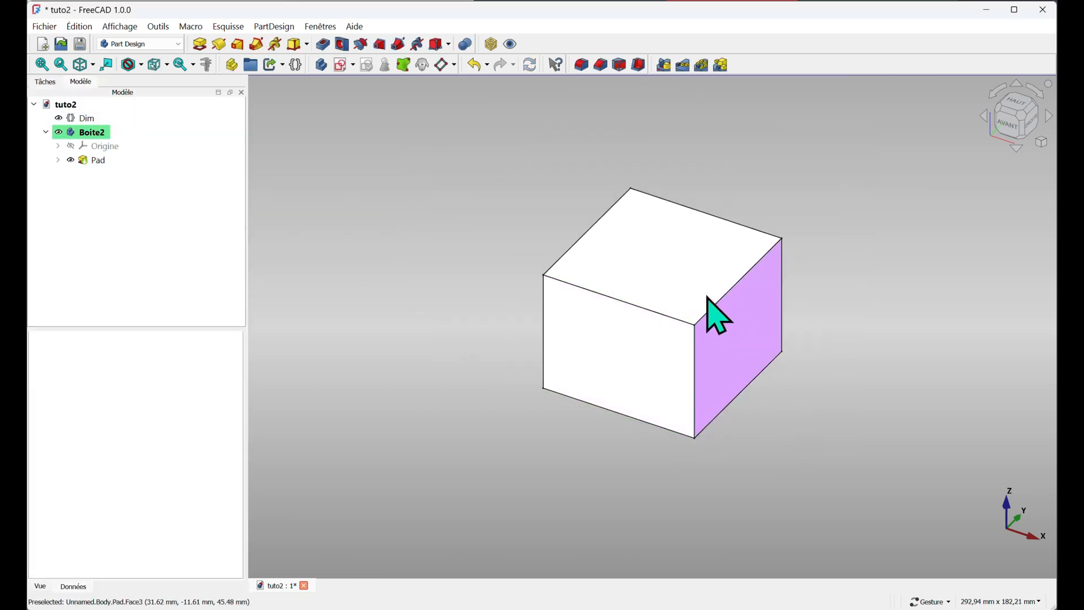
click(657, 266)
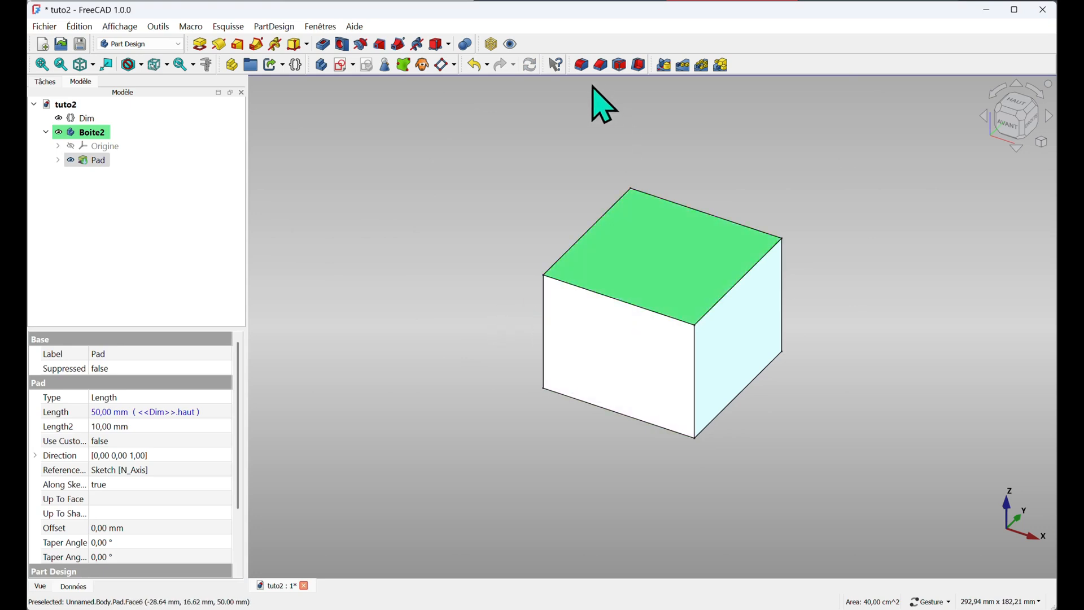
click(640, 66)
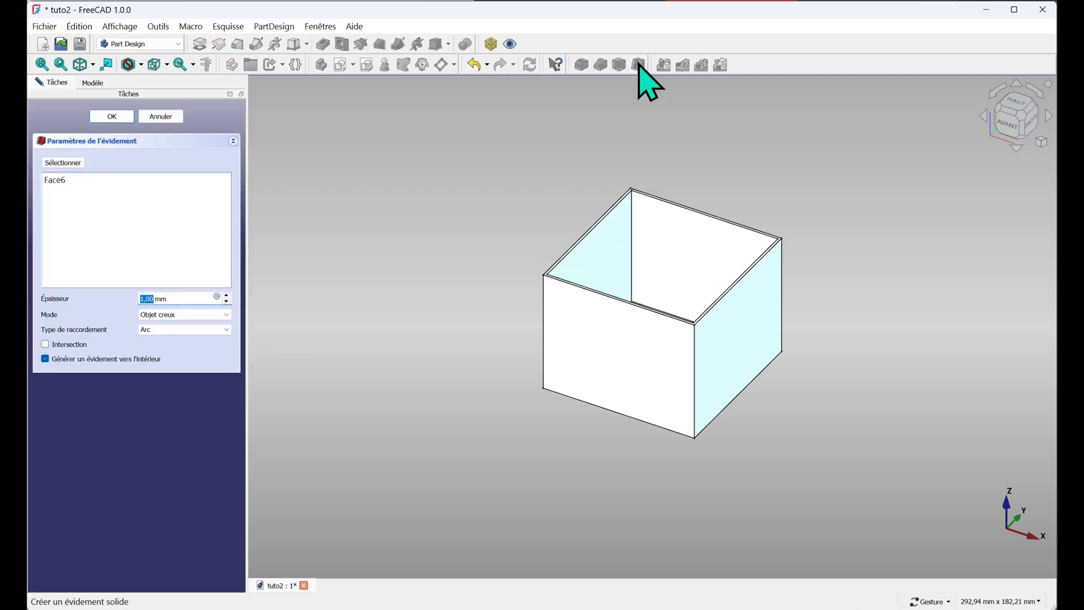
click(45, 359)
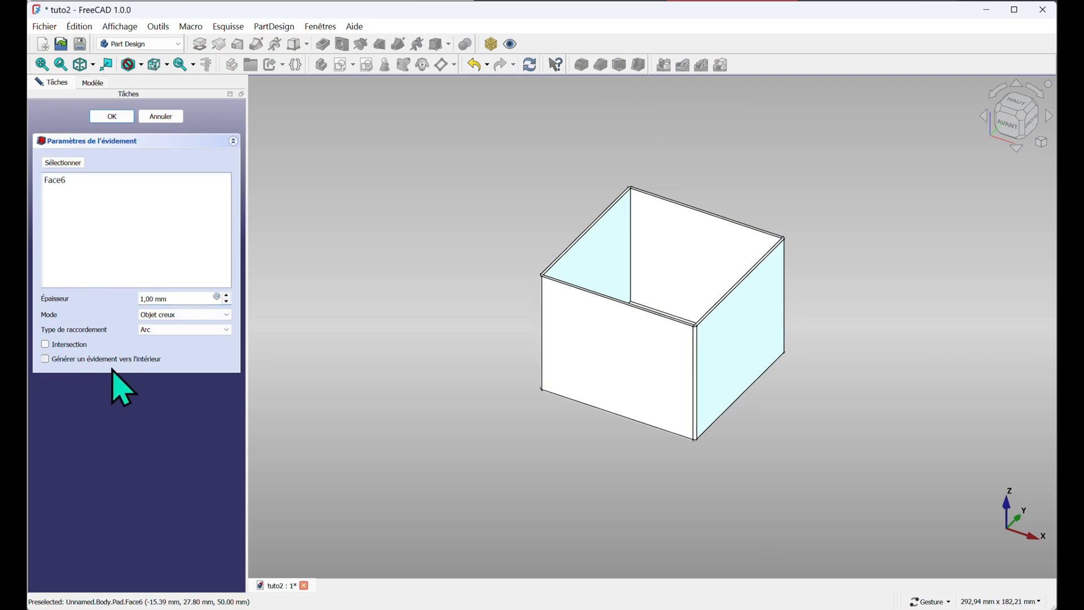
click(224, 330)
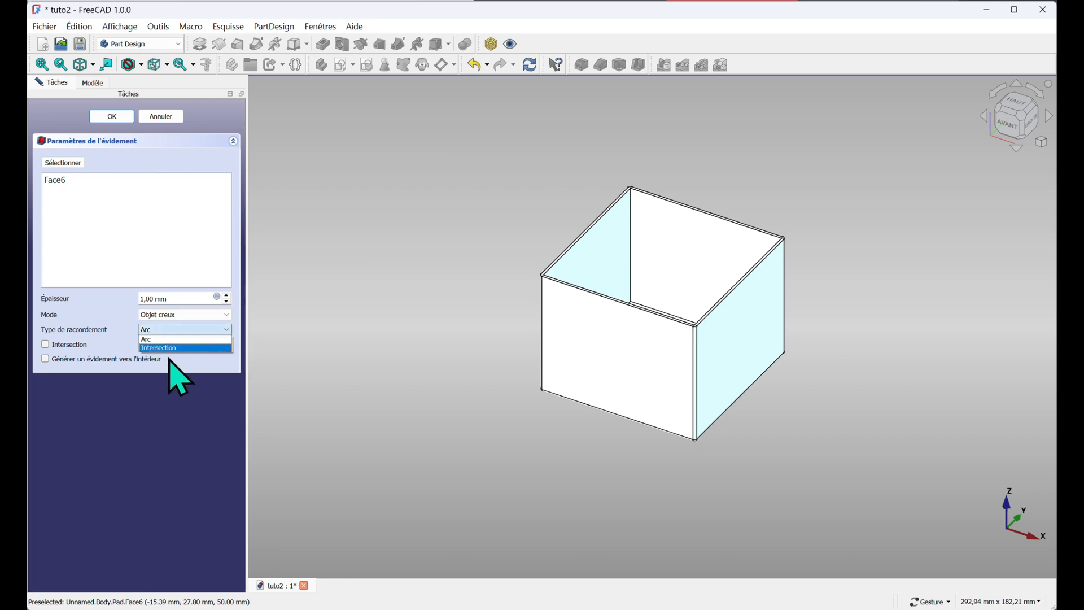
click(180, 348)
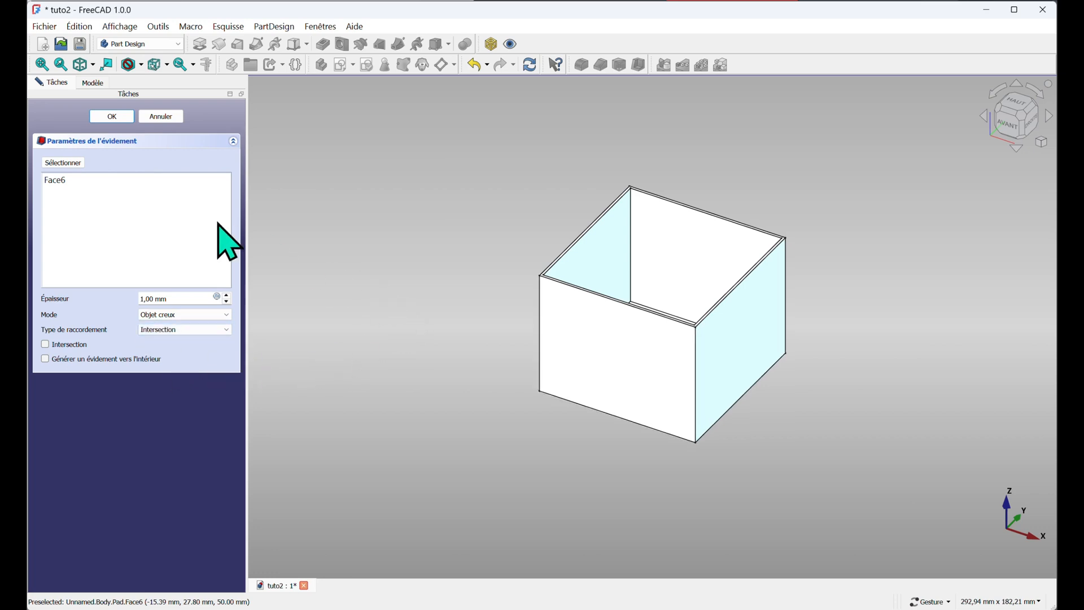
Drive the shell thickness with the expression <<Dim>>.epais and confirm the Thickness feature
click(217, 297)
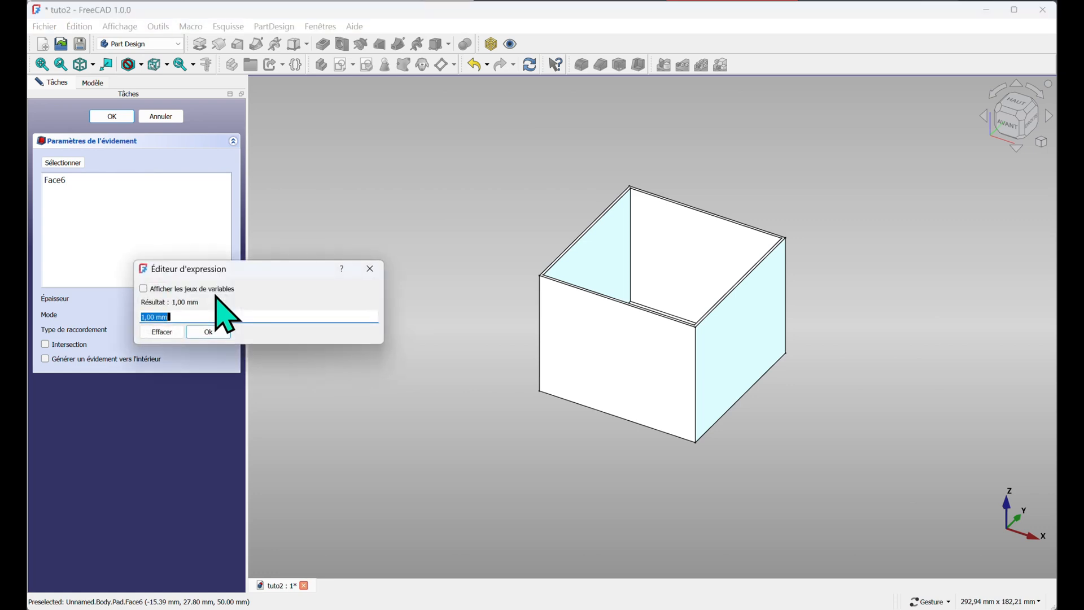
text(<<)
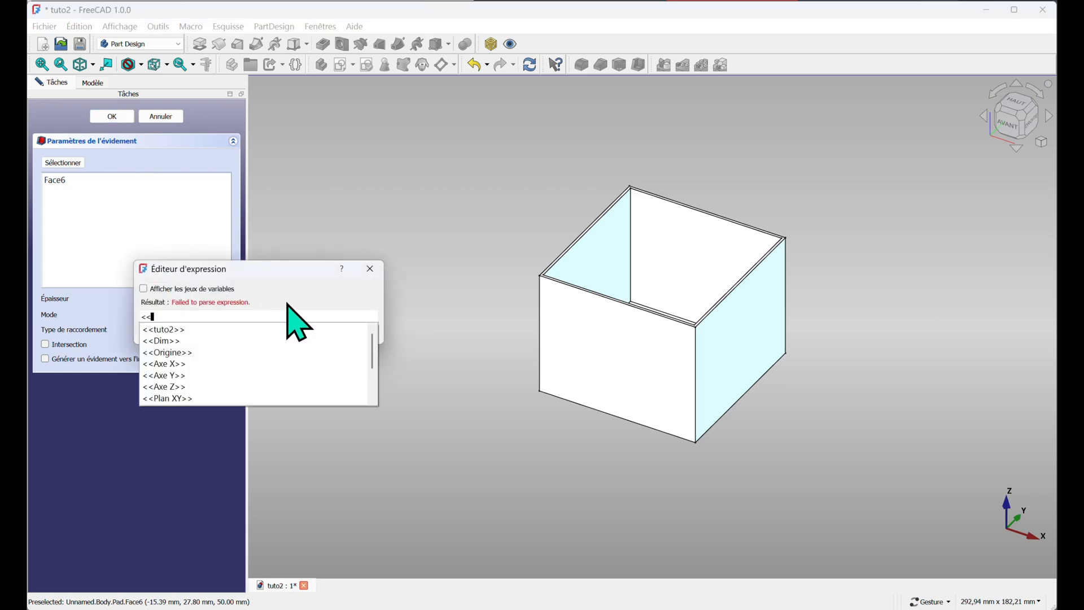
click(168, 338)
text(e)
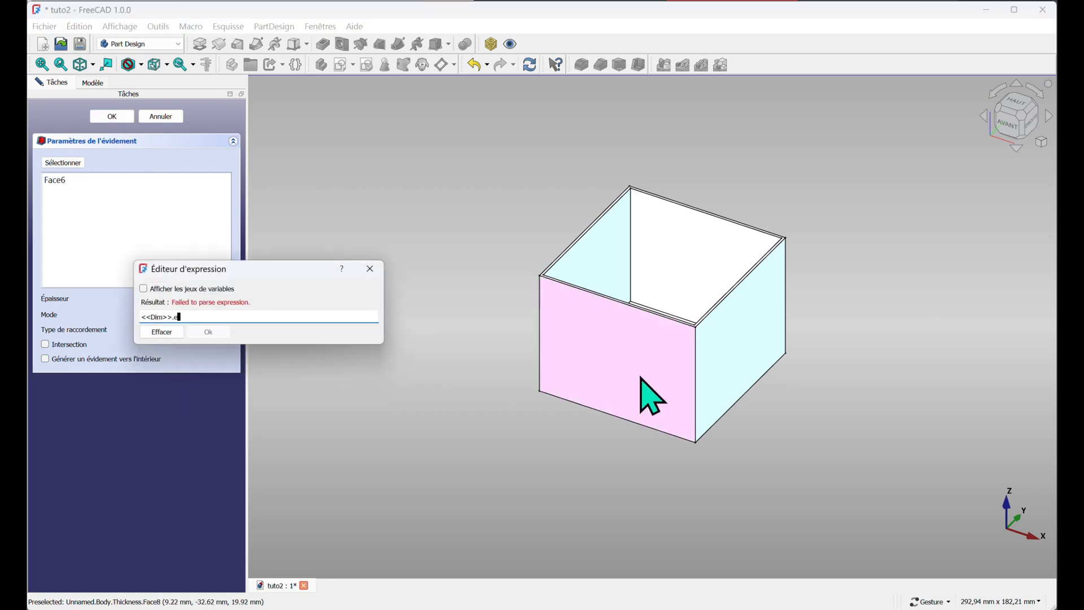
text(p)
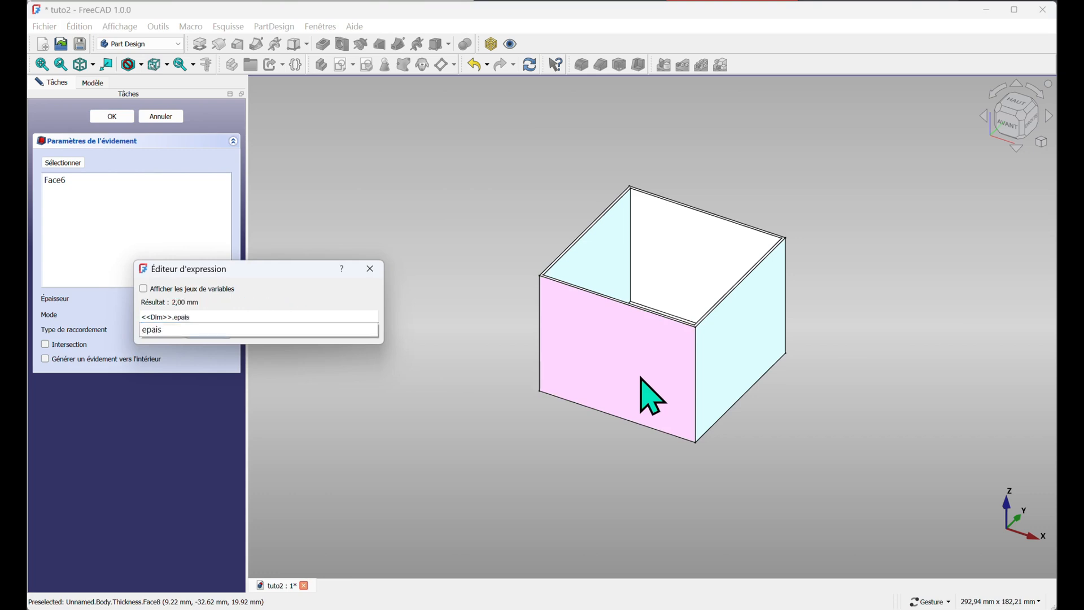
text(ais)
key(Return)
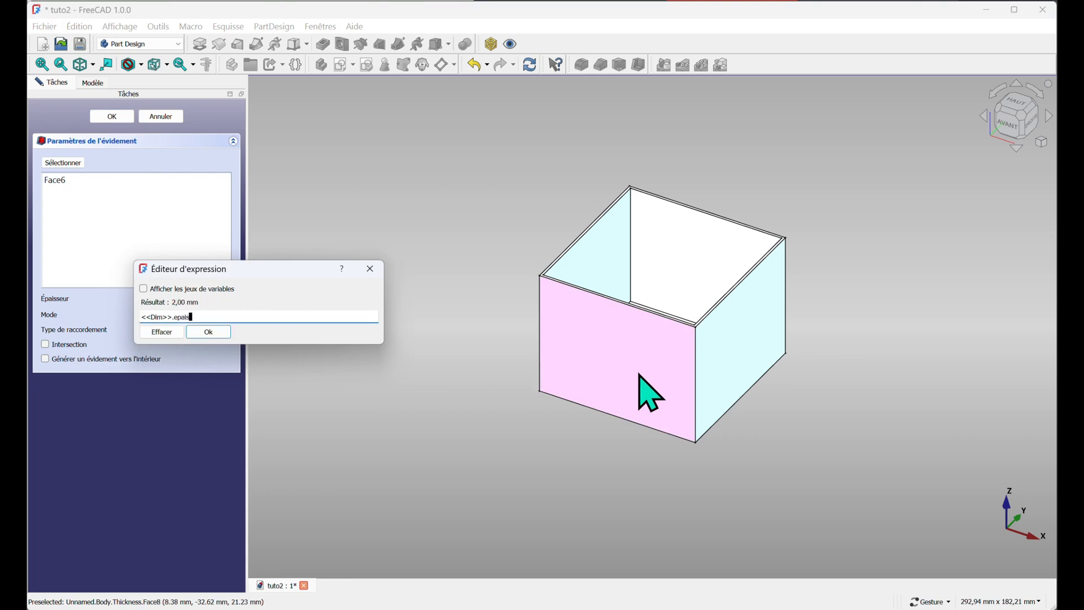
click(198, 332)
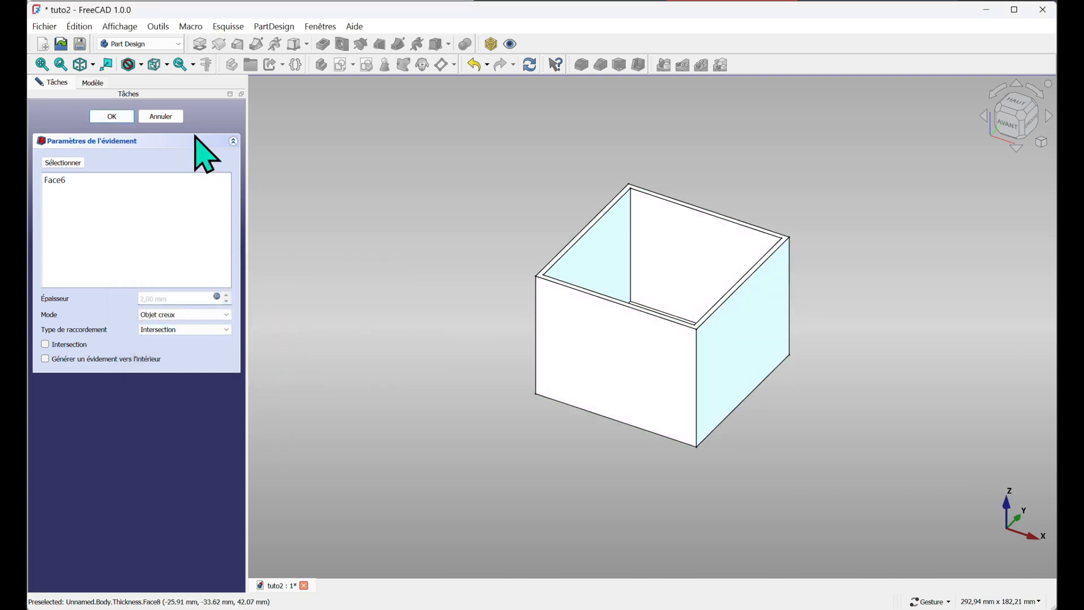
click(111, 116)
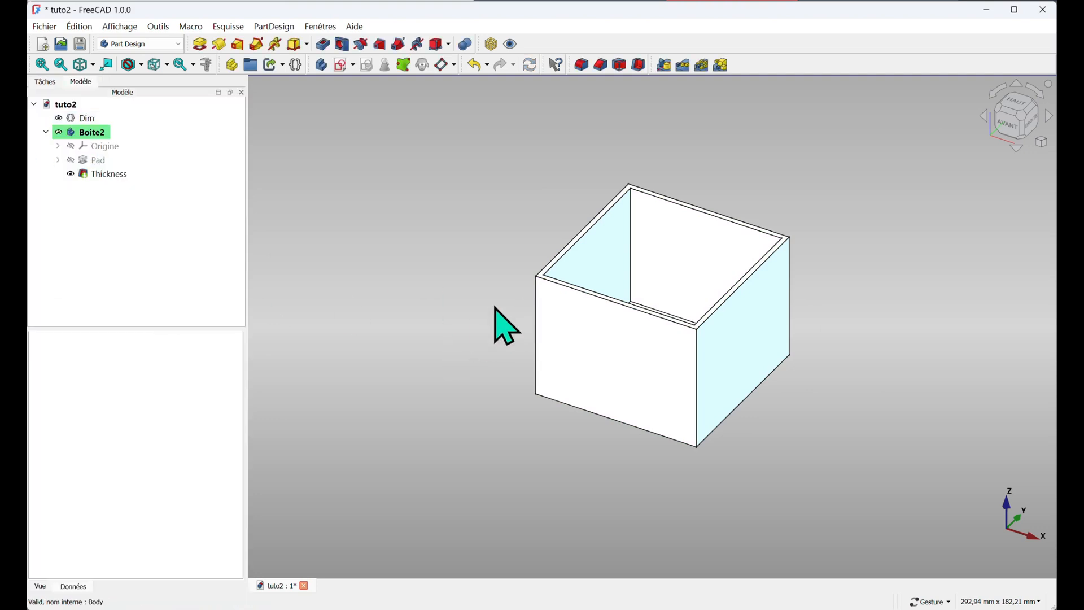
Select the box's outer edges and apply a Fillet to them
click(540, 334)
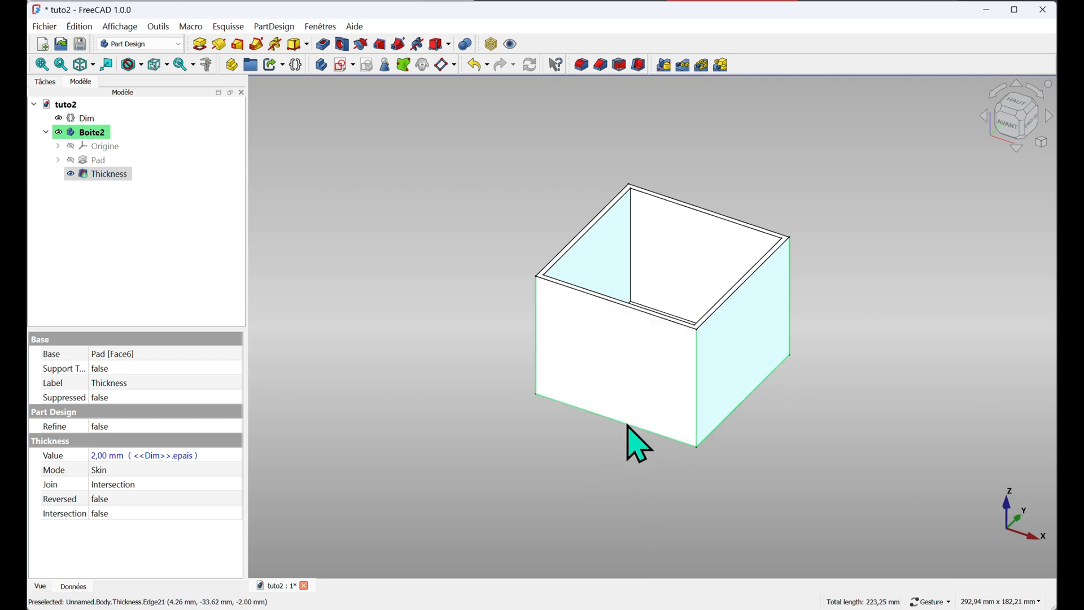
drag(862, 347, 452, 424)
drag(990, 314, 885, 356)
right_drag(911, 276, 558, 389)
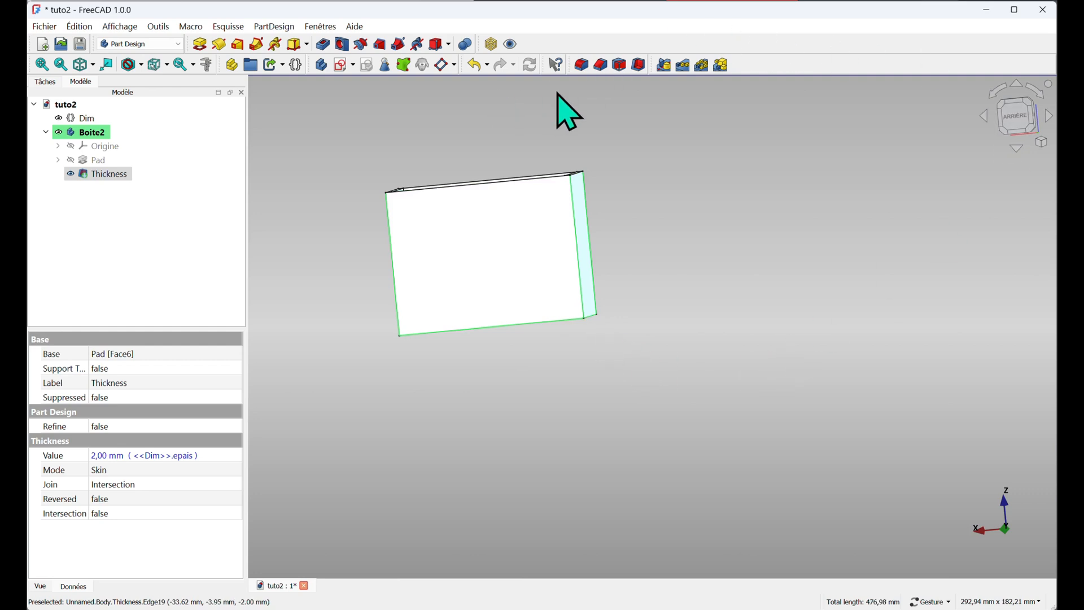
click(583, 65)
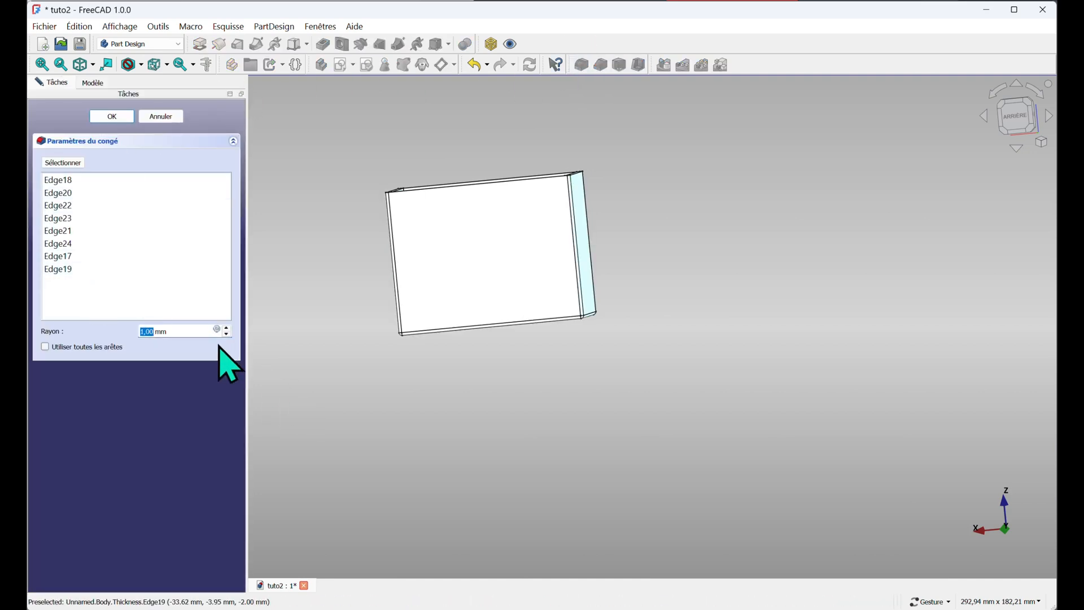
Drive the fillet radius with the expression <<Dim>>.arrcor and confirm the Fillet feature
click(217, 329)
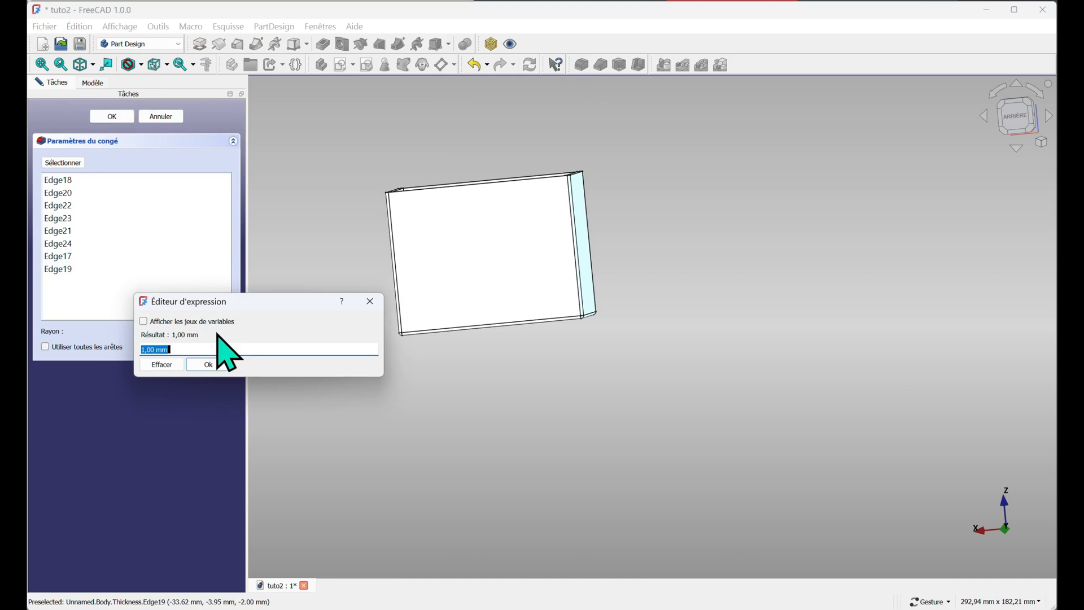
text(<<)
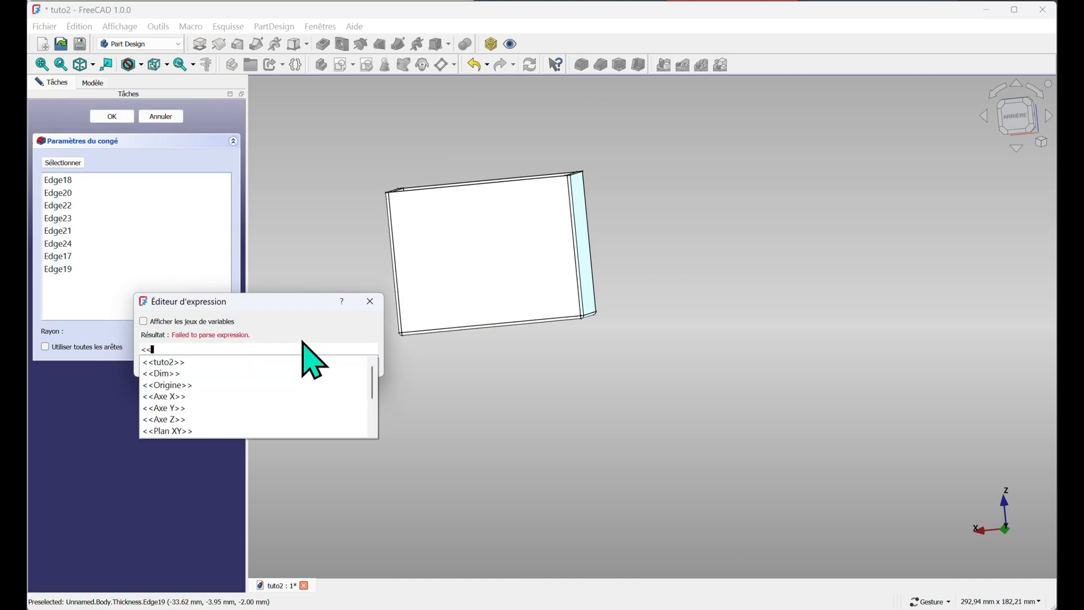
click(161, 390)
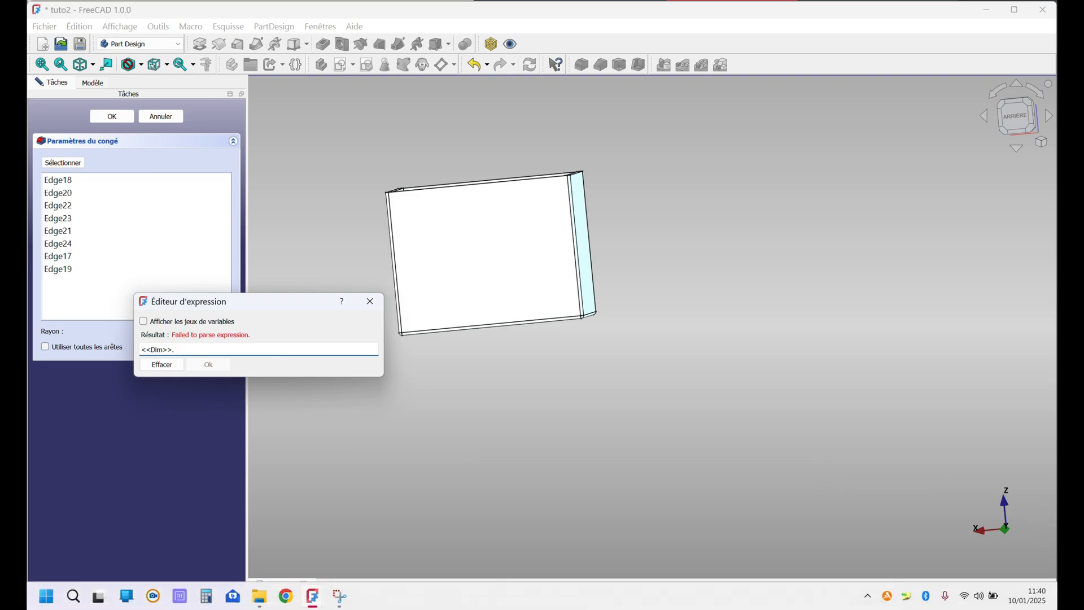
text(arr)
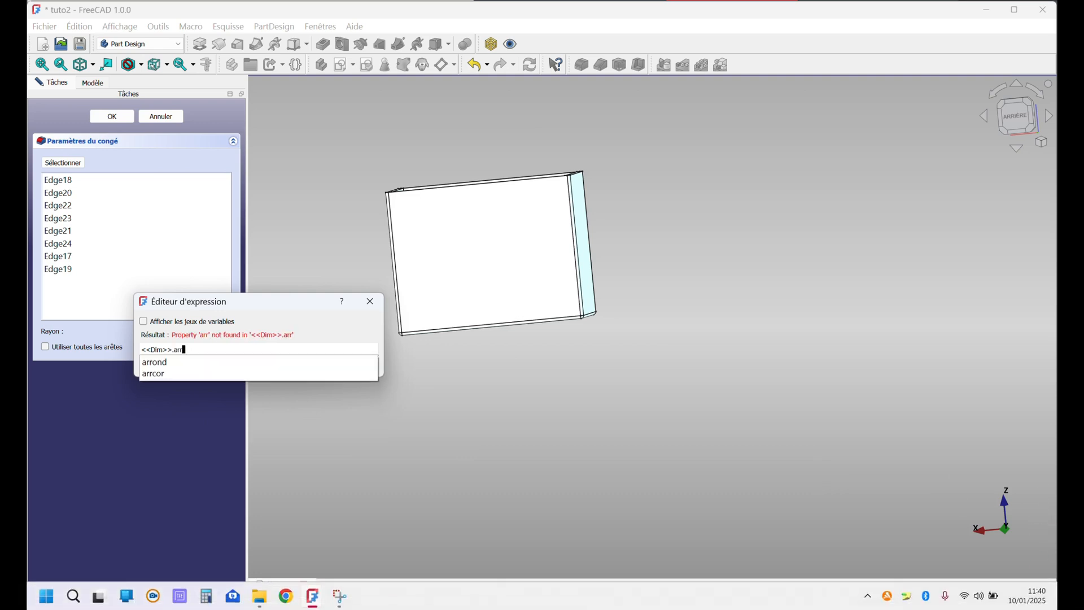
text(c)
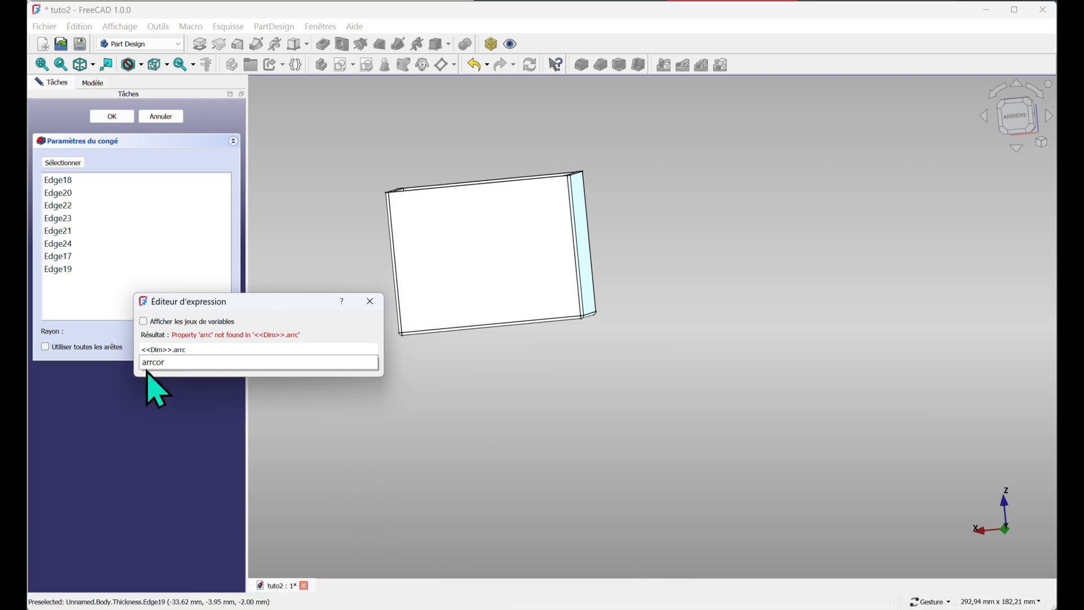
click(151, 362)
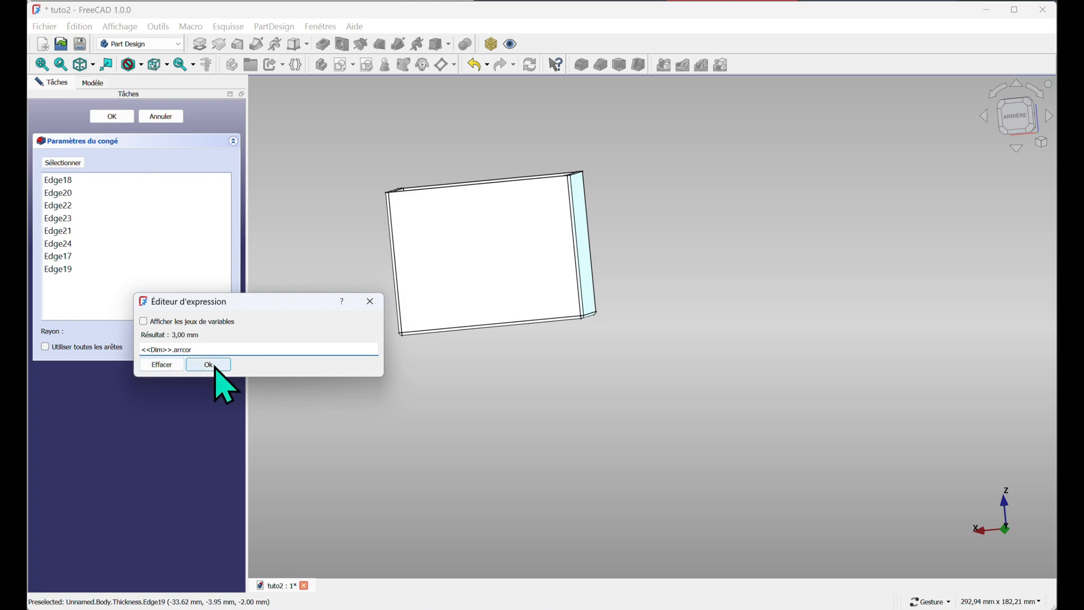
click(215, 367)
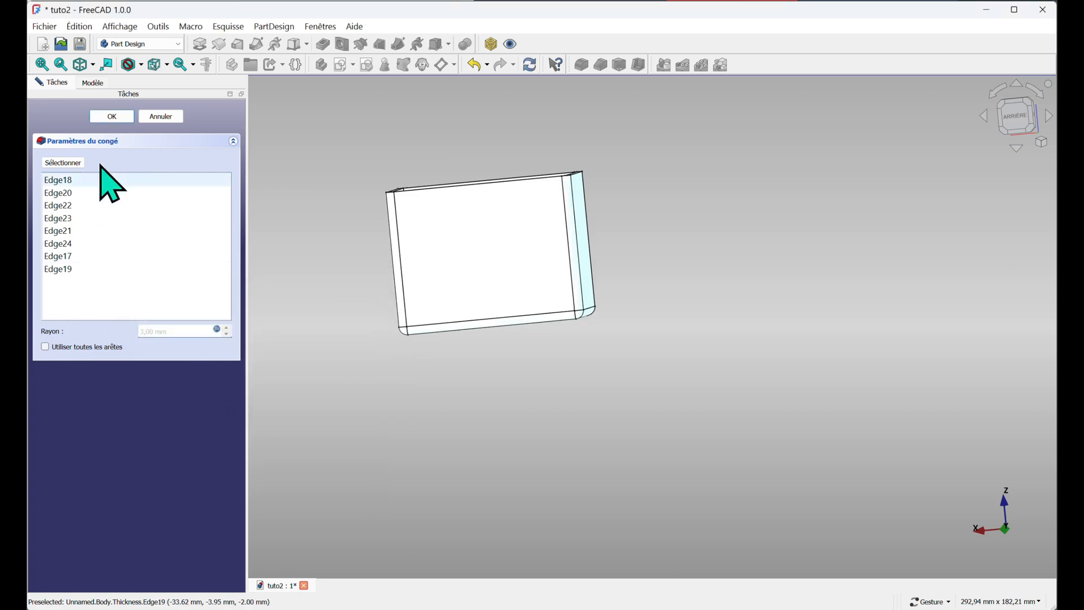
click(109, 119)
In the Dim variable set, change arrond to 5 mm and epais to 4 mm
mouse_move(520, 380)
mouse_down()
mouse_move(612, 387)
mouse_move(515, 381)
mouse_up()
right_drag(576, 331, 665, 412)
drag(429, 279, 491, 290)
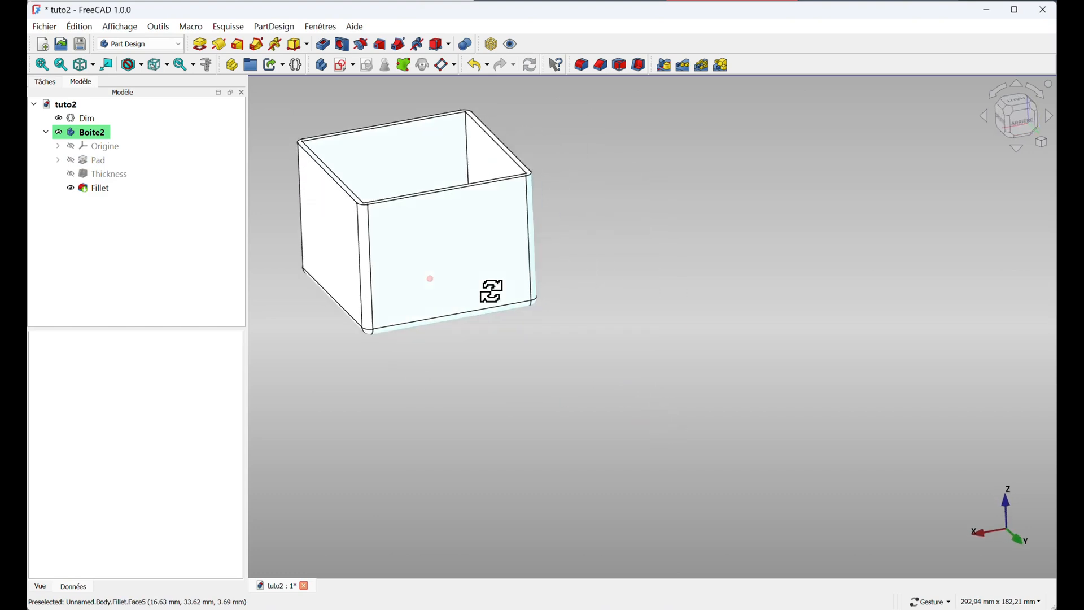
right_drag(491, 295, 608, 409)
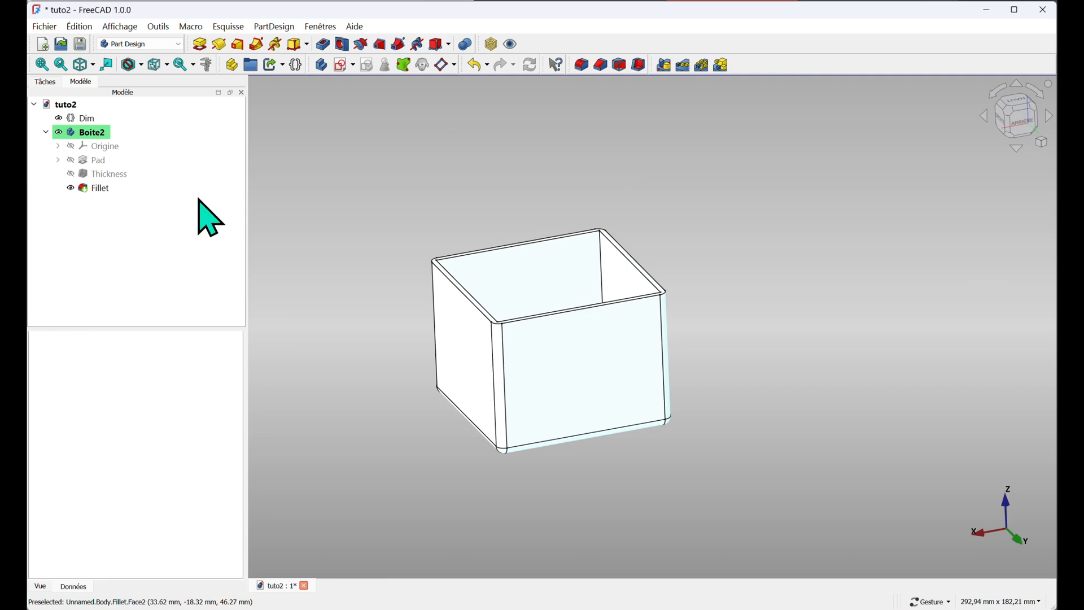
click(88, 119)
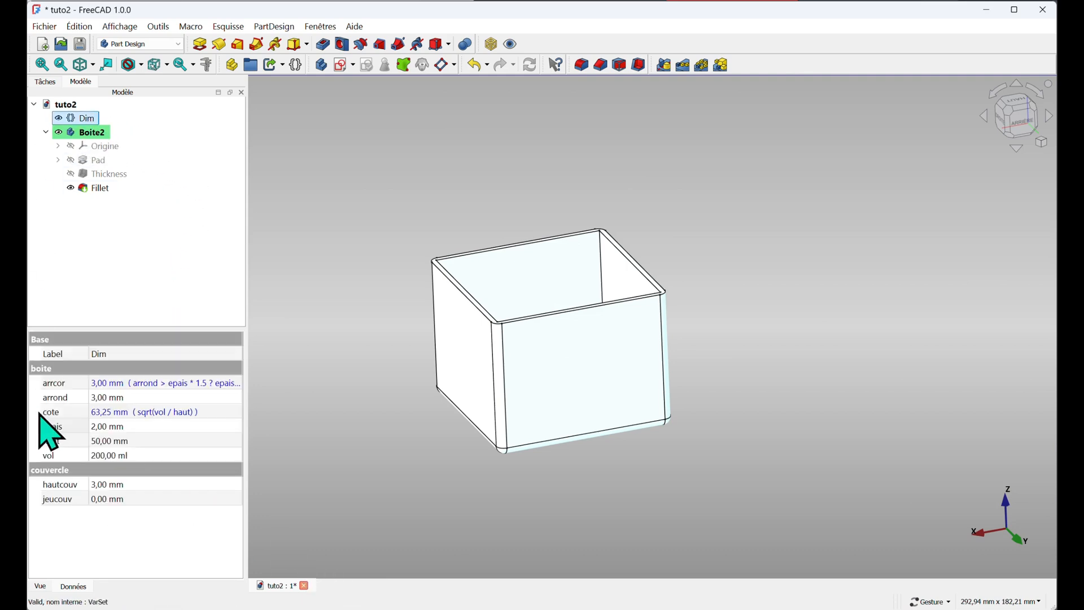
click(100, 398)
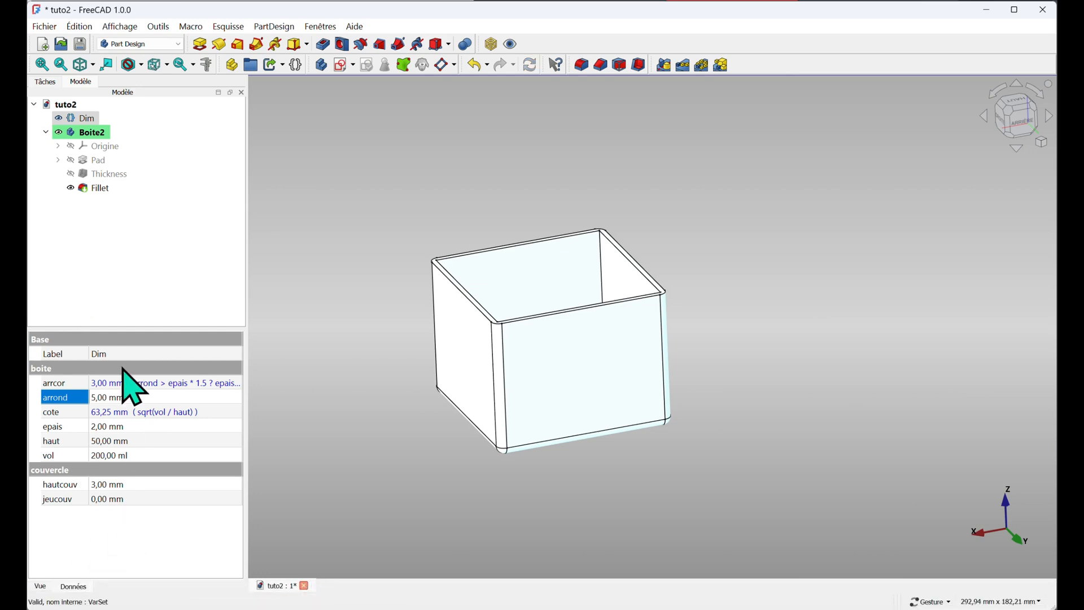
click(113, 426)
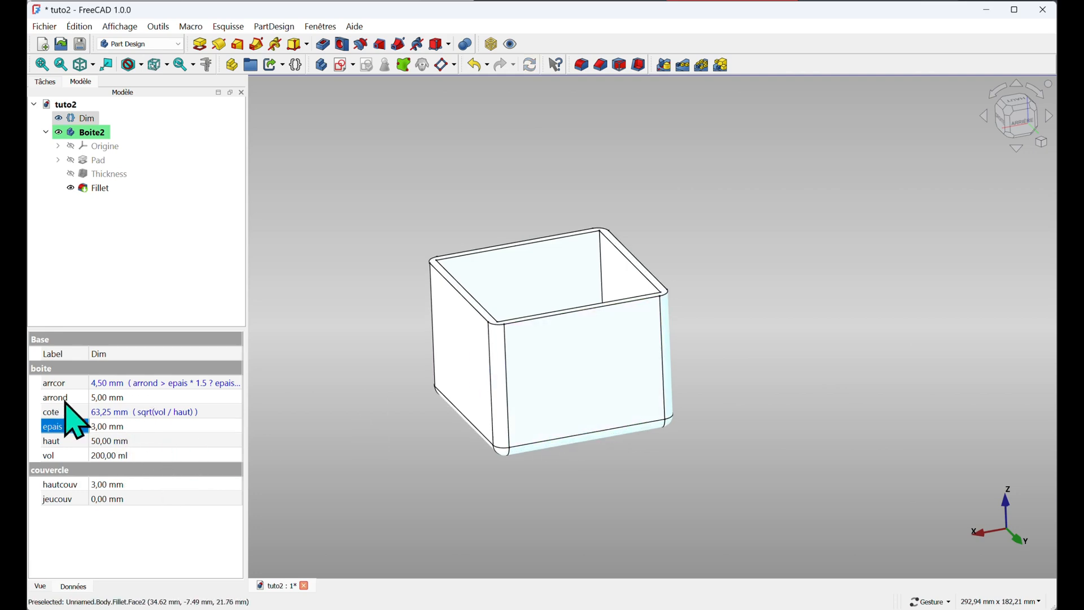
click(102, 426)
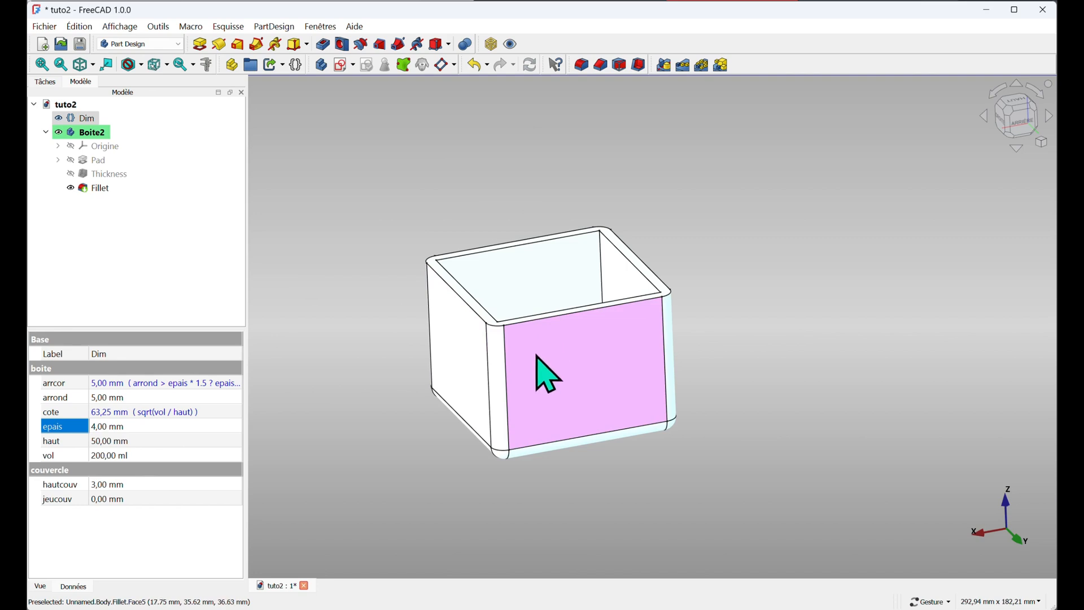
In the Dim variable set, change haut to 100 mm and vol to 124 ml
click(107, 441)
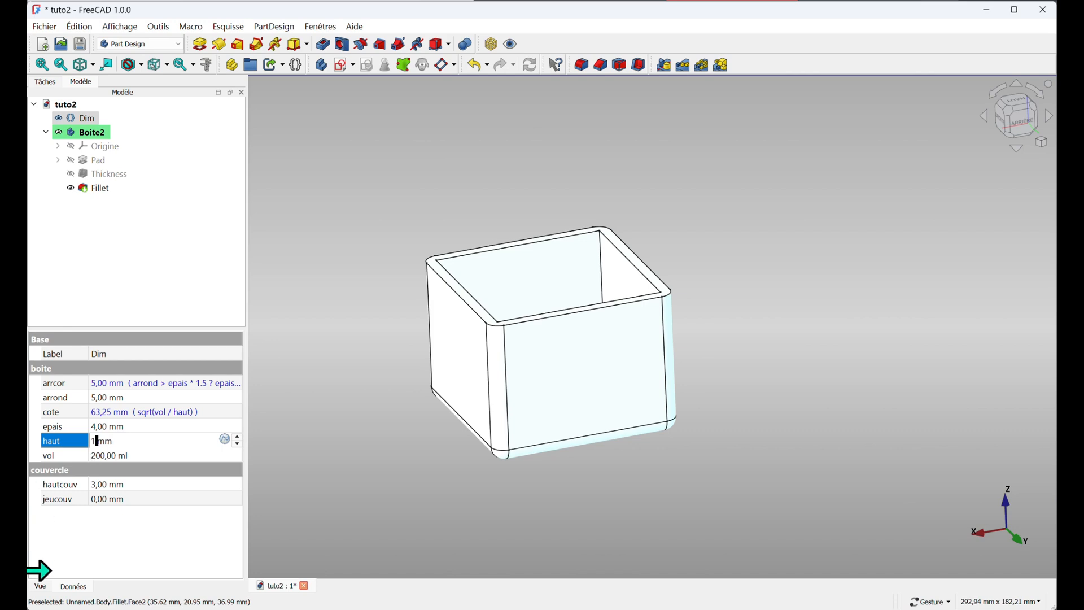
text(100)
key(Return)
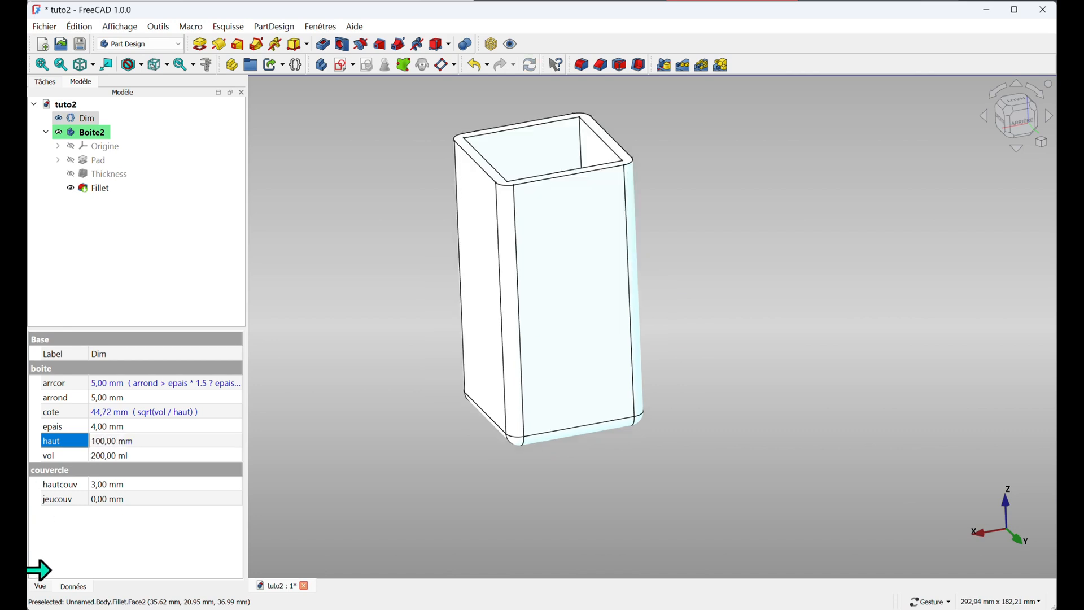
click(95, 456)
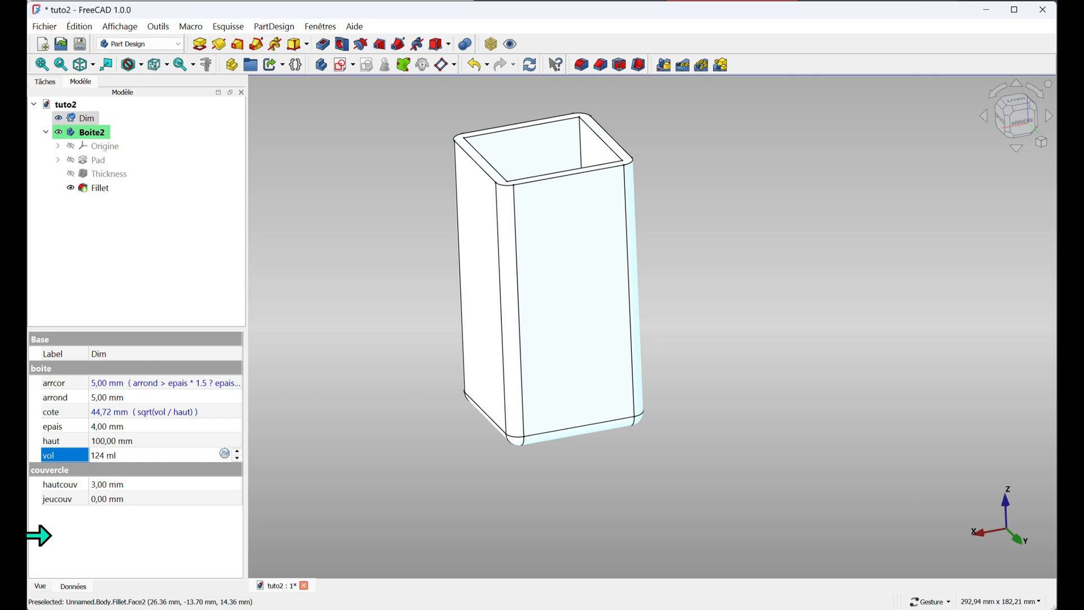
key(Return)
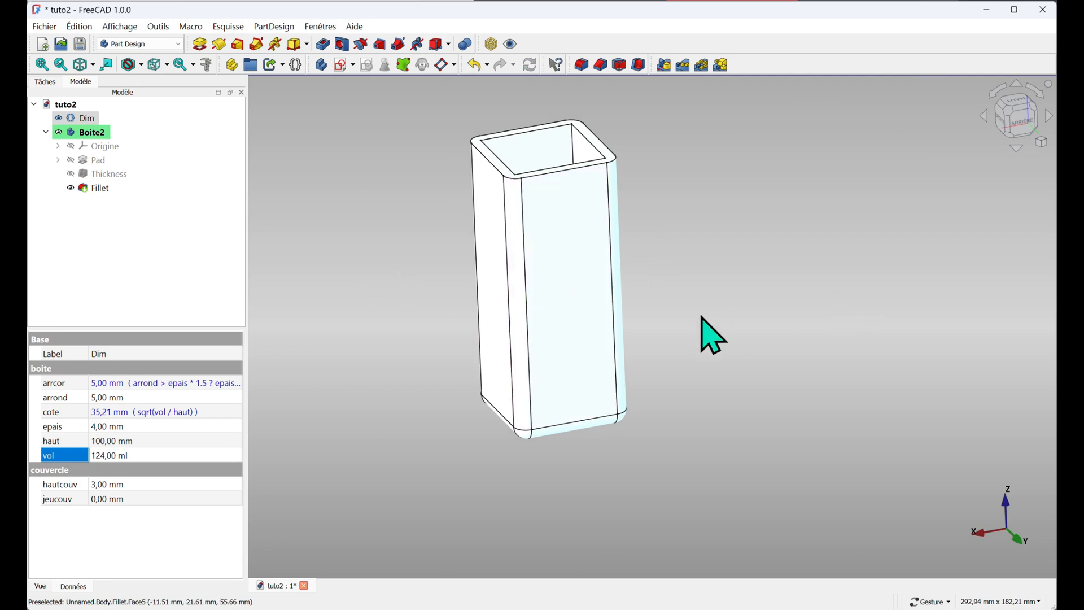
right_drag(702, 316, 721, 366)
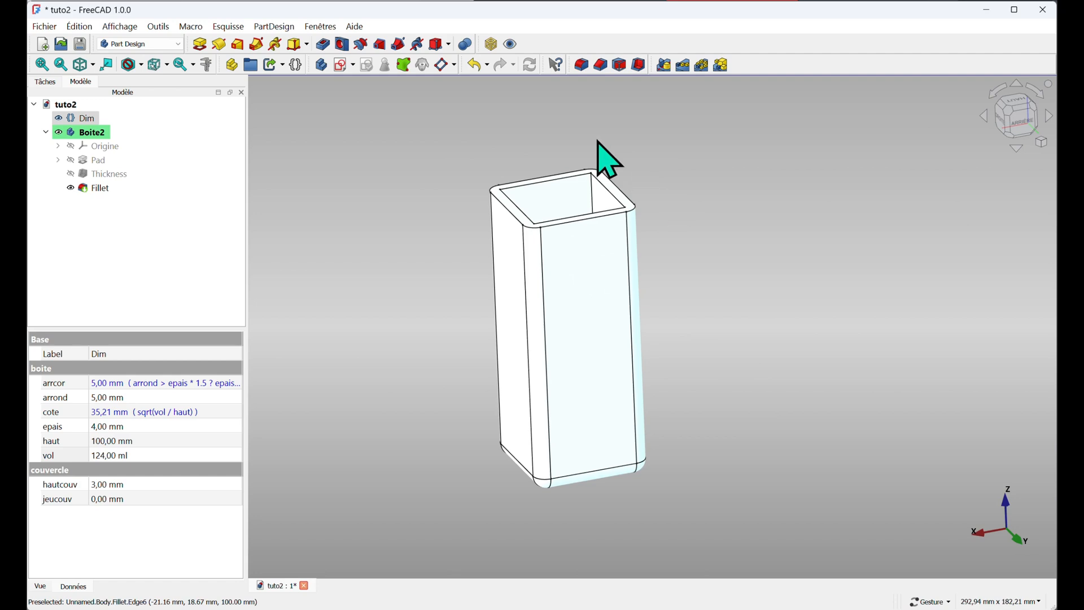
drag(615, 144, 636, 194)
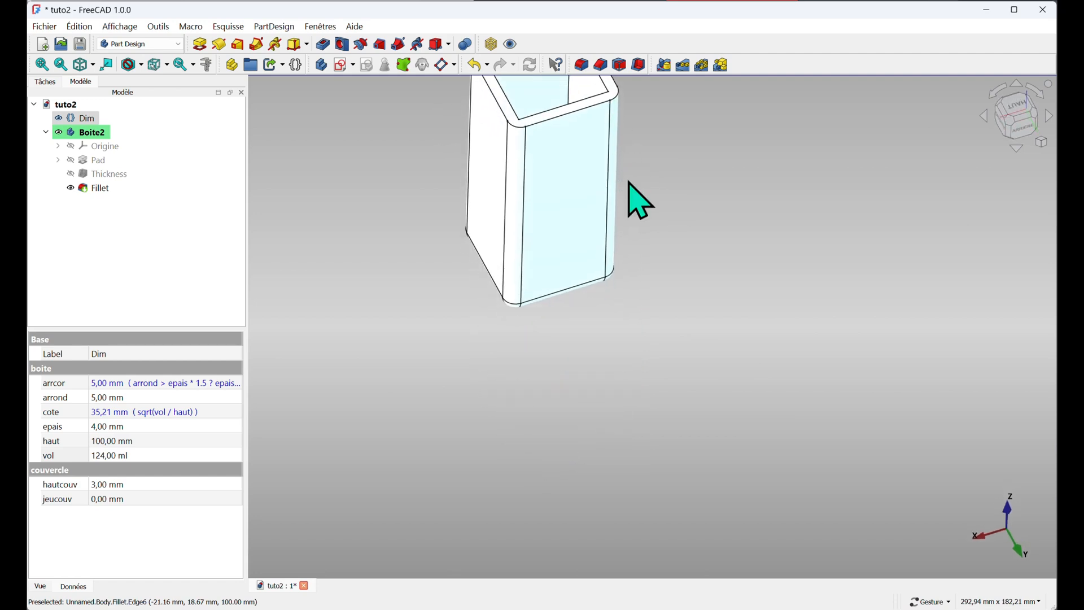
Select the box's top face and try to create a new body from it
right_drag(575, 293, 558, 462)
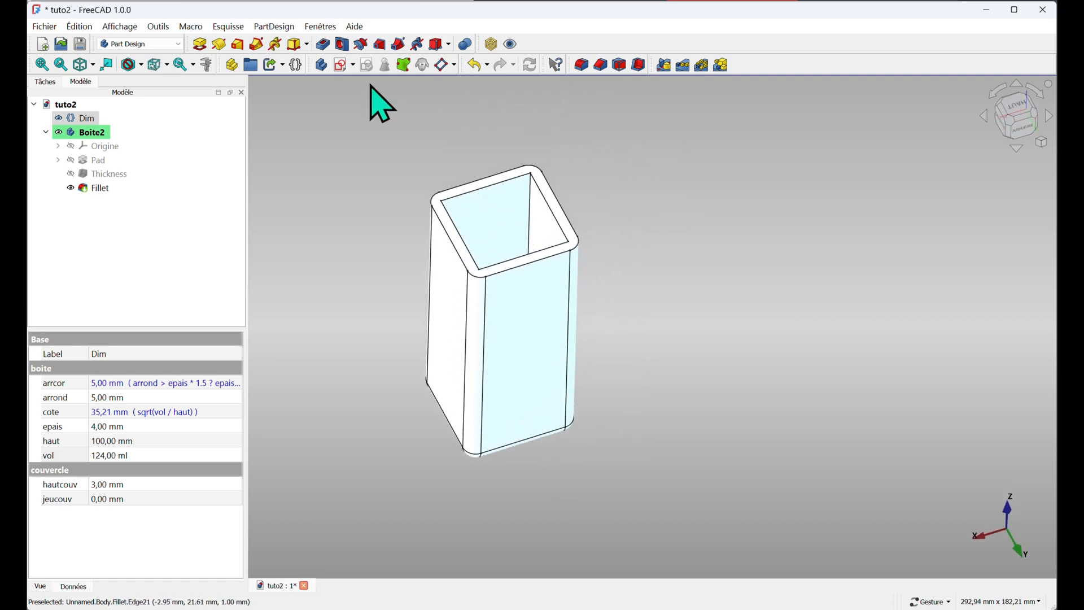
click(484, 188)
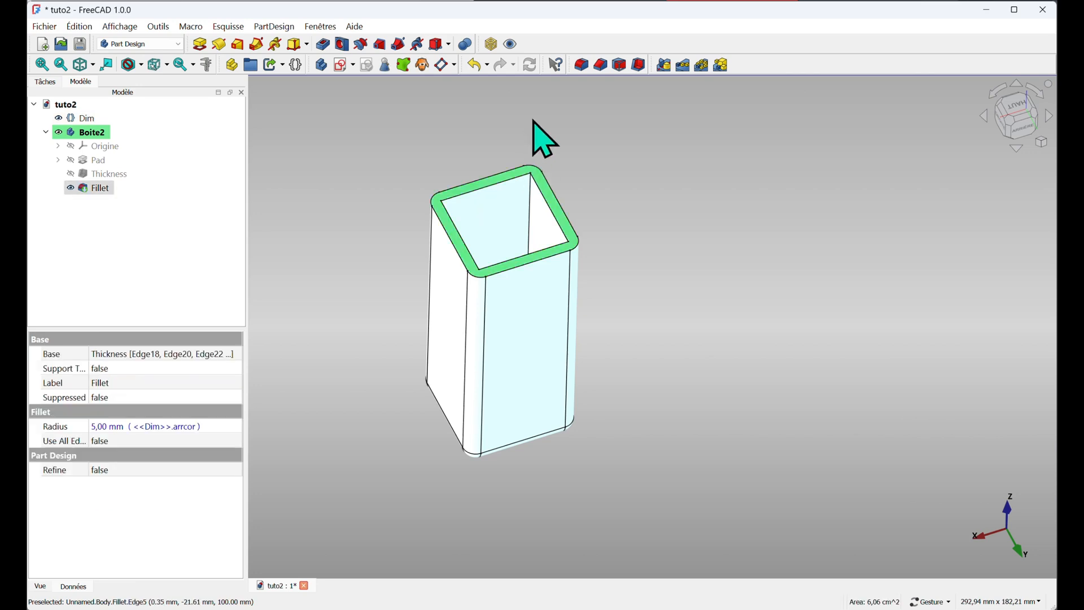
click(321, 64)
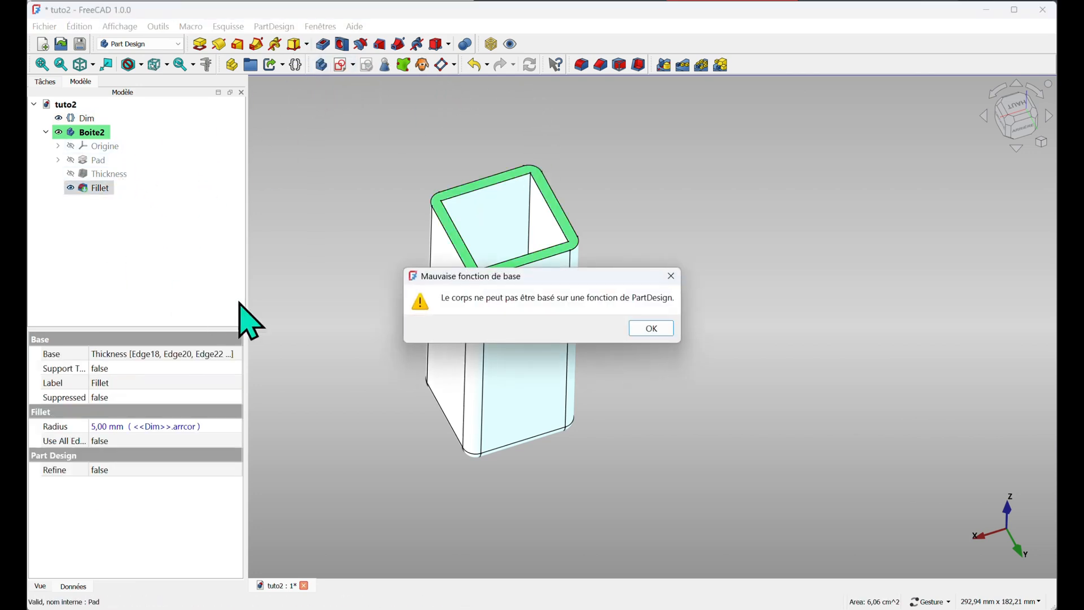
click(654, 330)
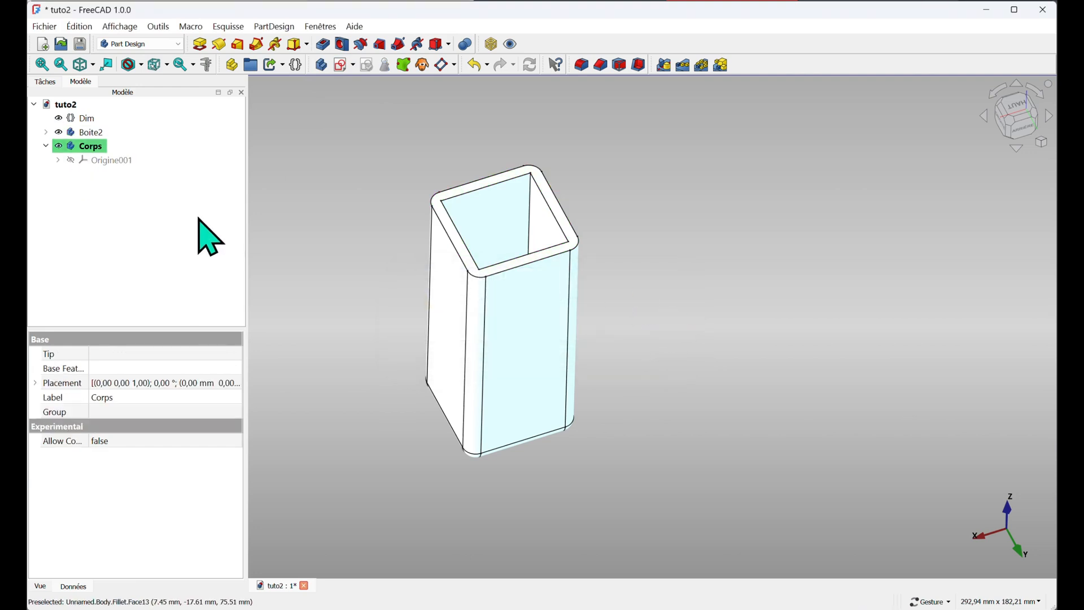
Create another new body and rename it couv2
click(321, 64)
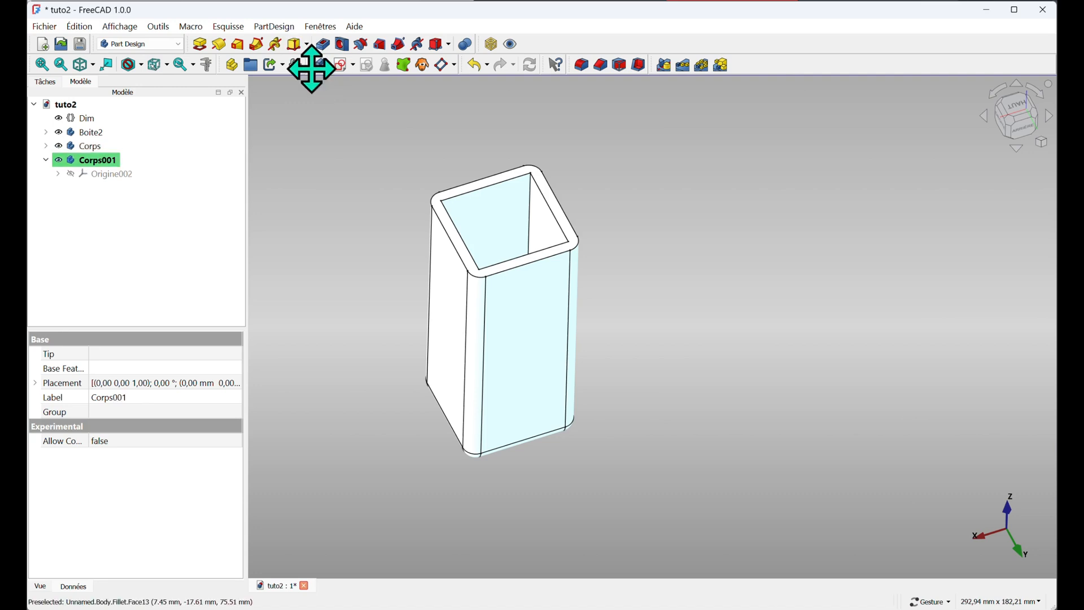
click(91, 161)
text(couv2)
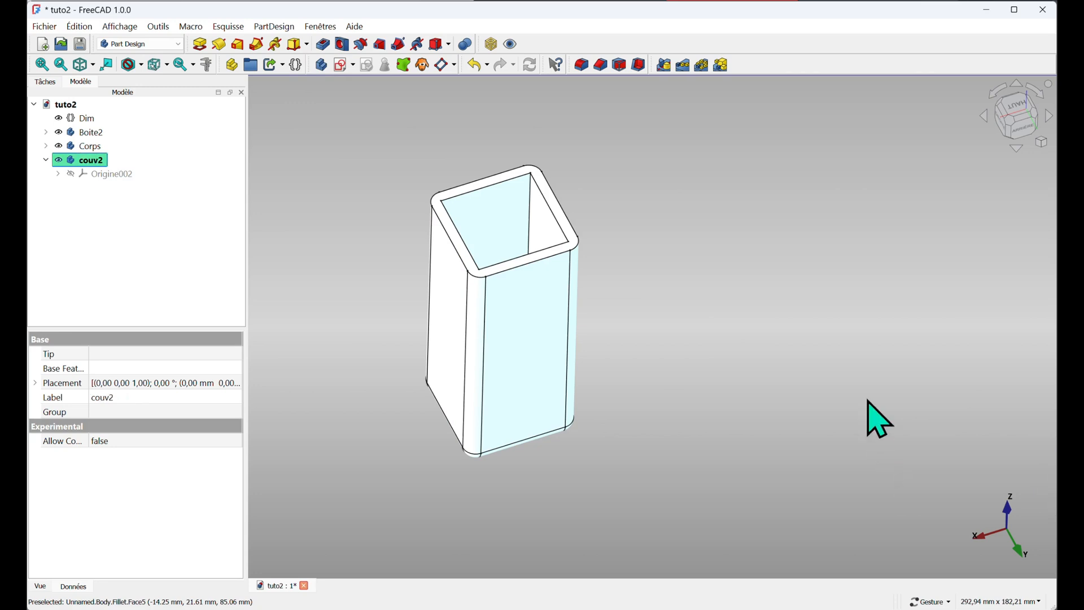
Select the box's top face and create a SubShapeBinder of it in the couv2 body
click(488, 203)
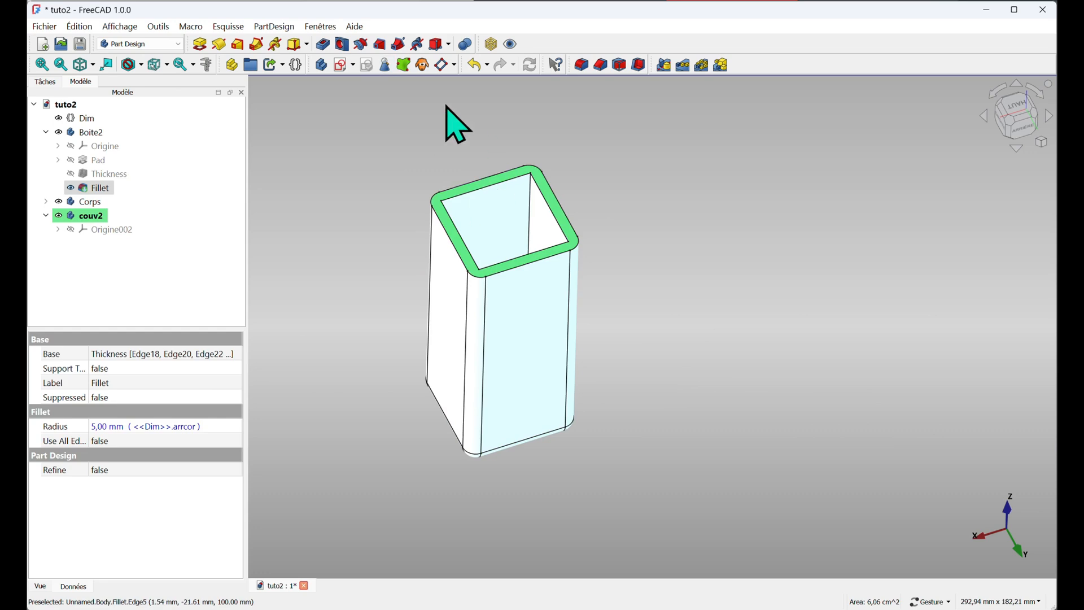
click(404, 65)
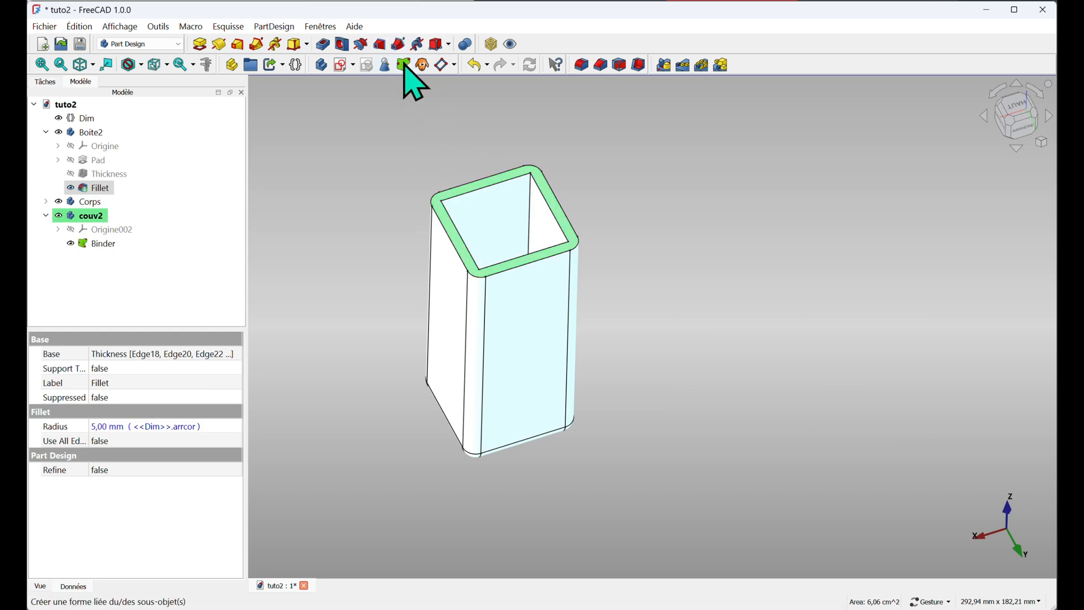
click(71, 240)
click(72, 240)
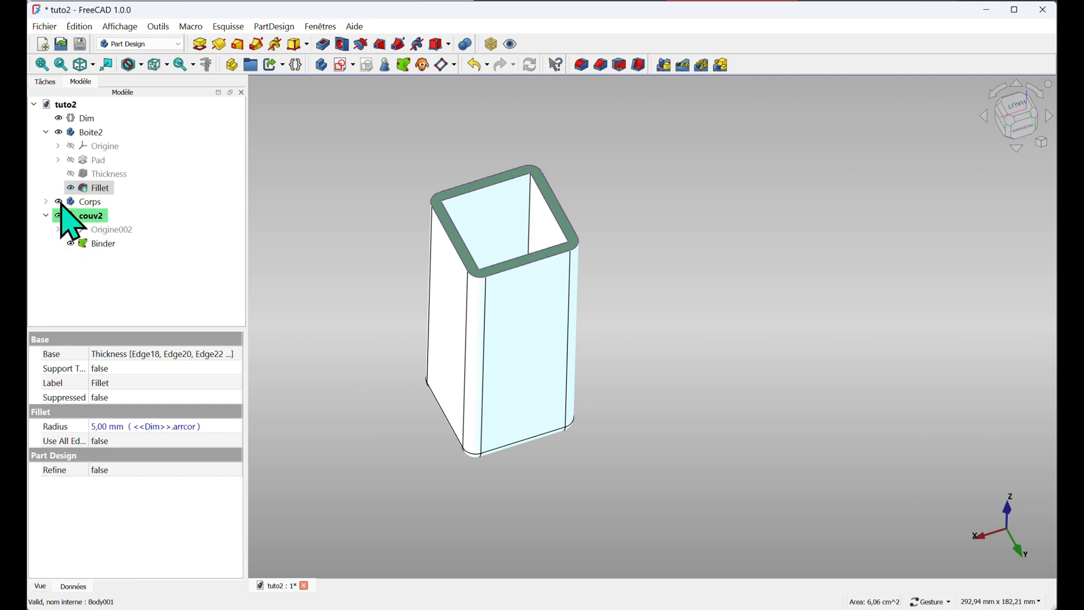
Hide Boite2 and inspect the Binder's shape on its own
click(59, 132)
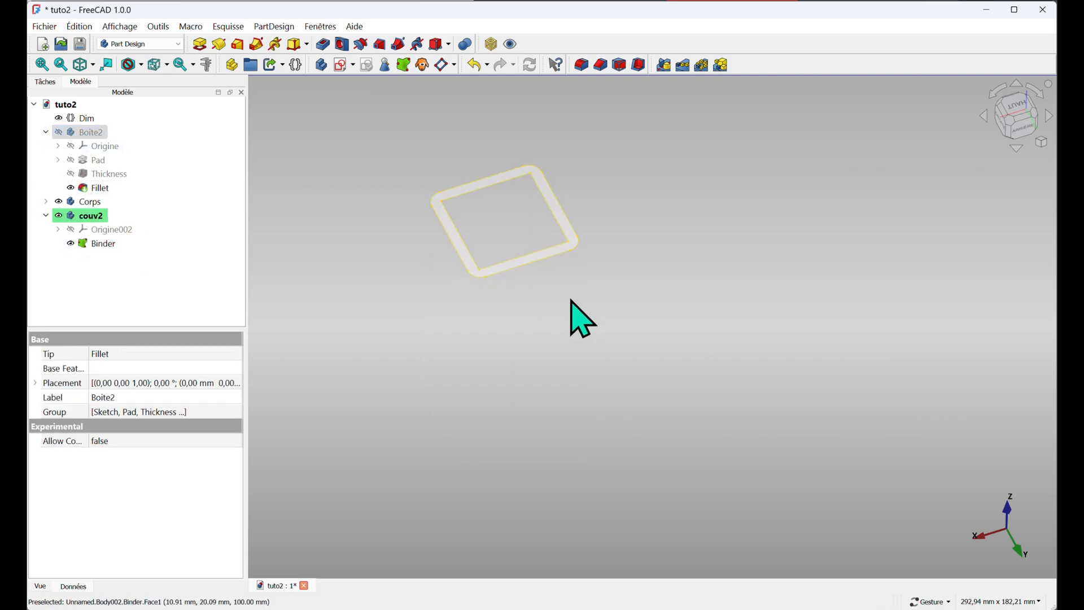
drag(572, 303, 578, 326)
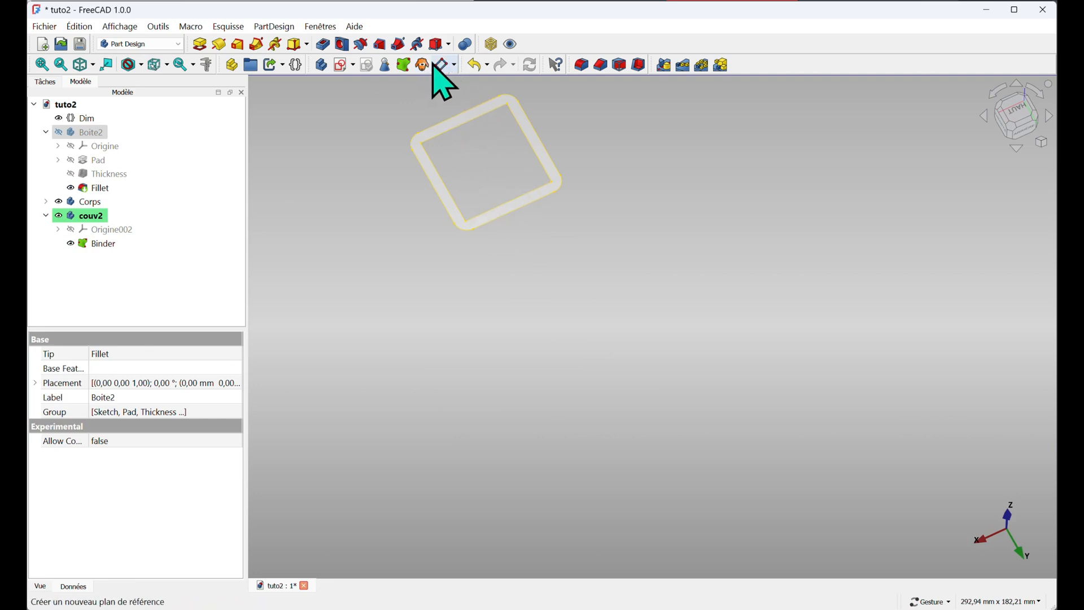
click(100, 243)
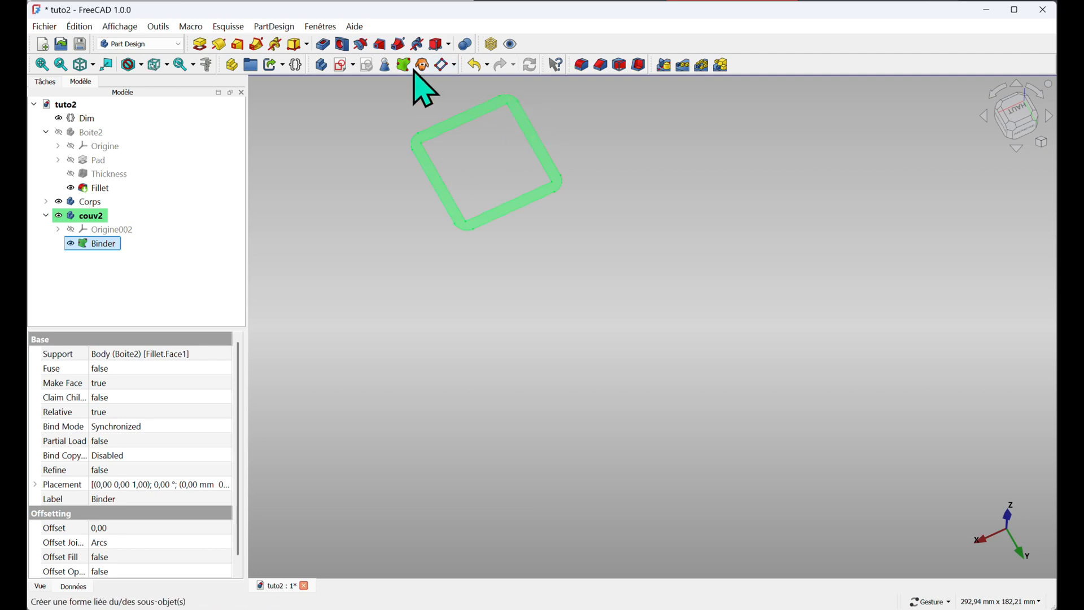
click(443, 66)
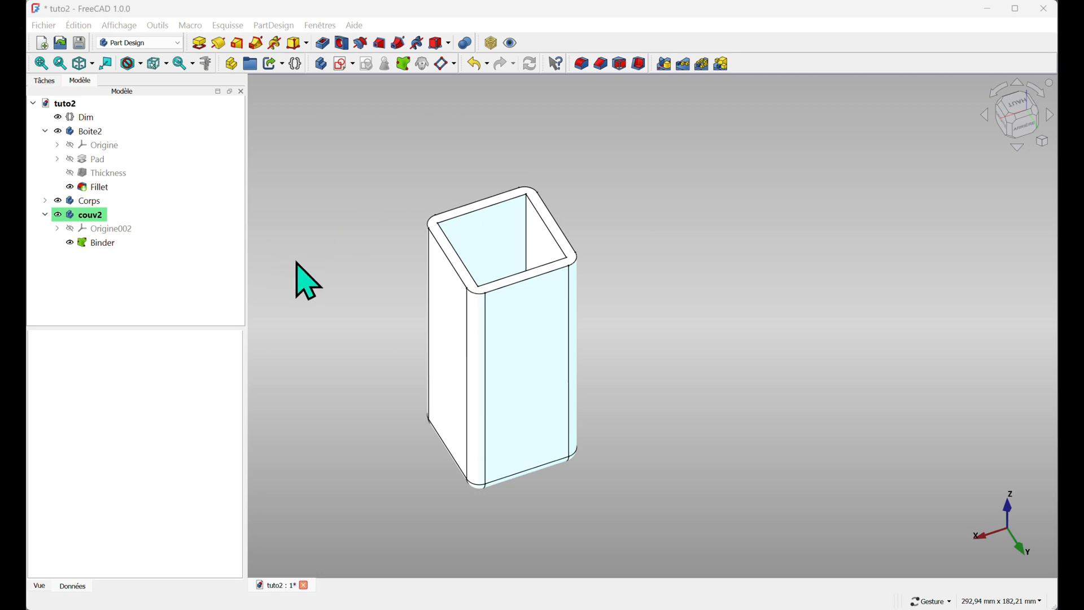
Create a new document and save it as couvercle2
click(86, 117)
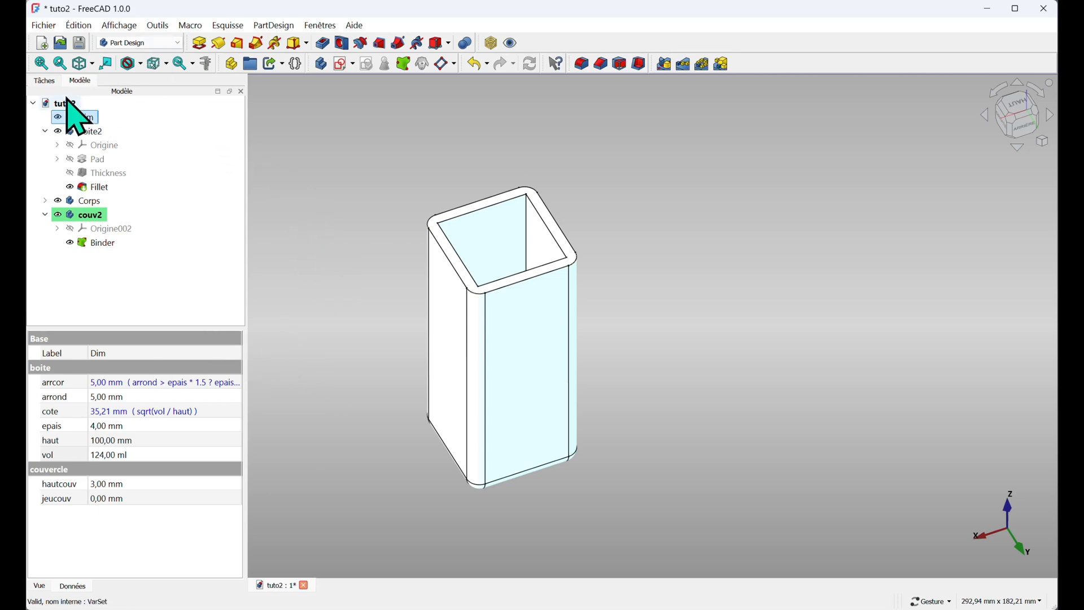
click(42, 44)
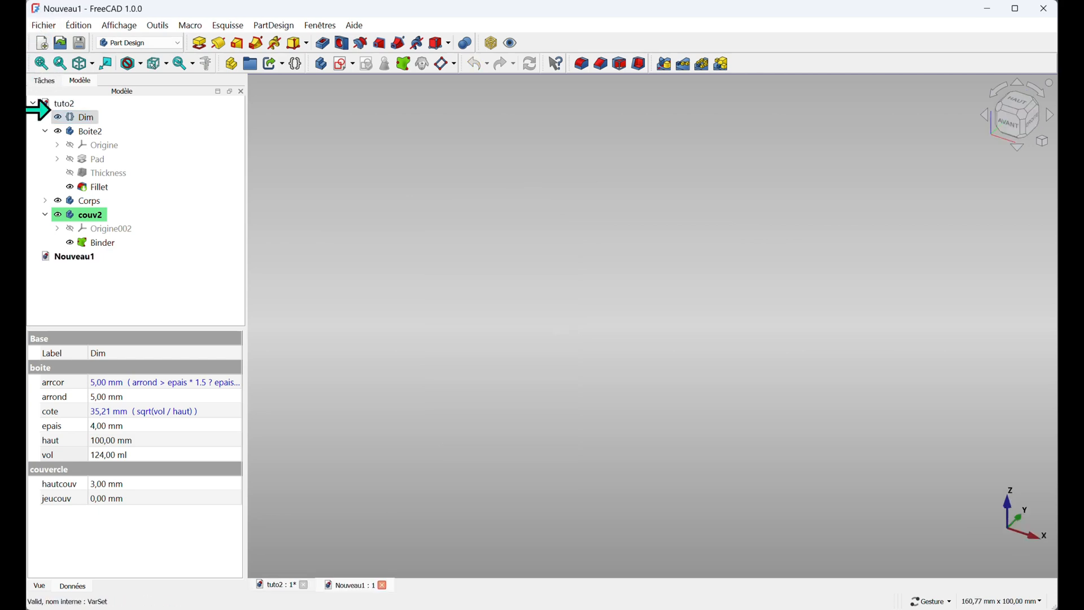
click(79, 257)
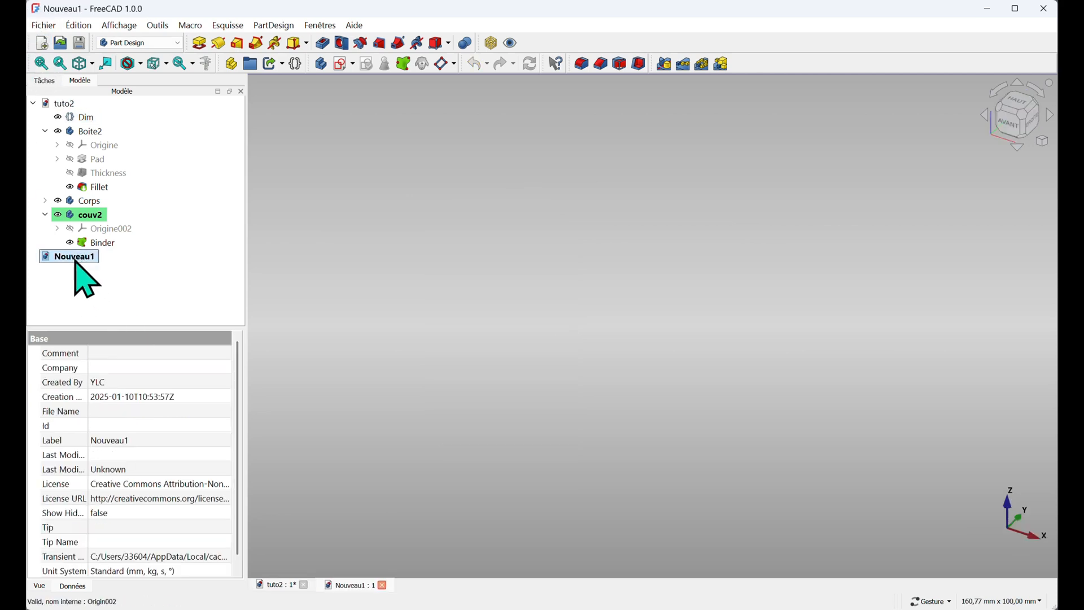
click(43, 25)
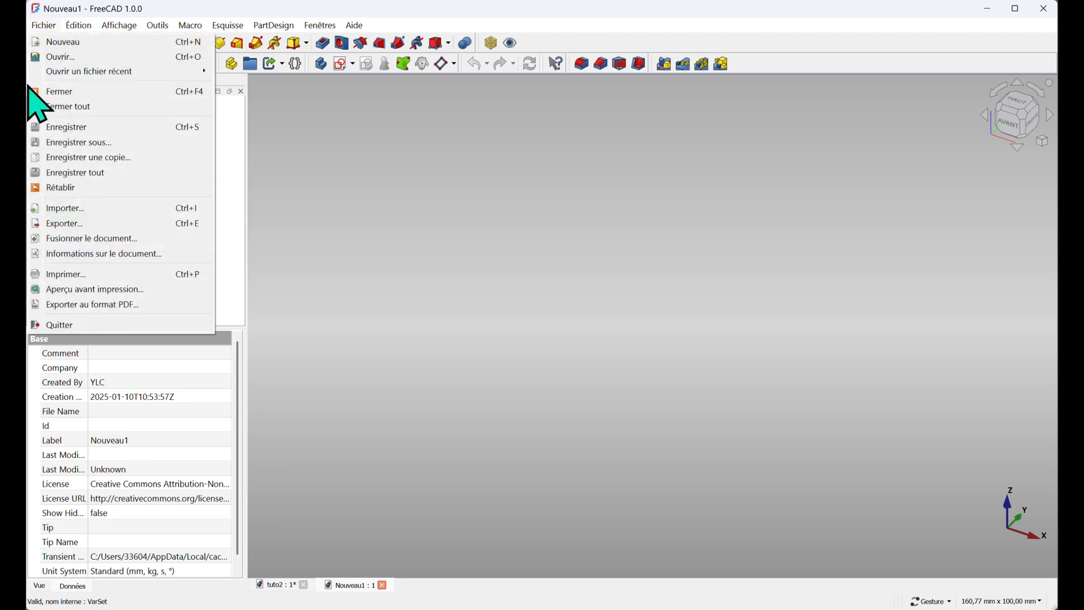
click(76, 142)
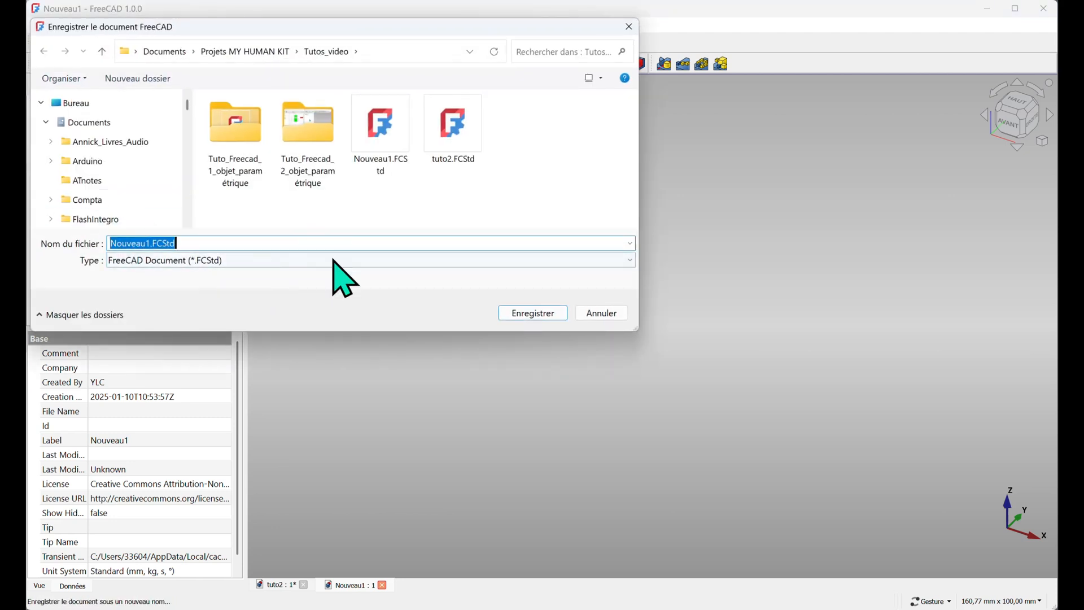
text(d)
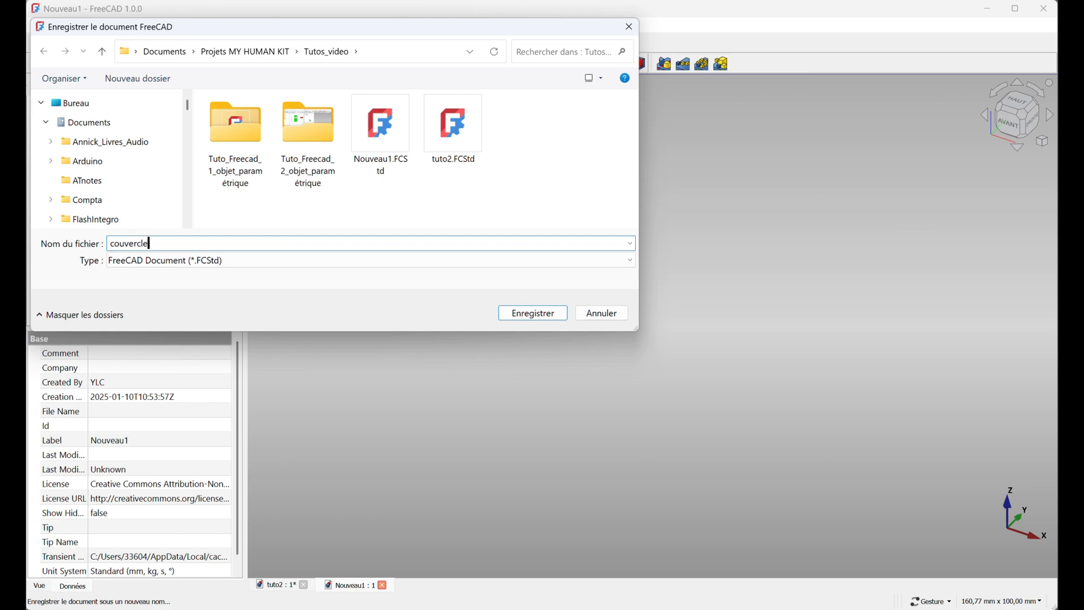
click(556, 312)
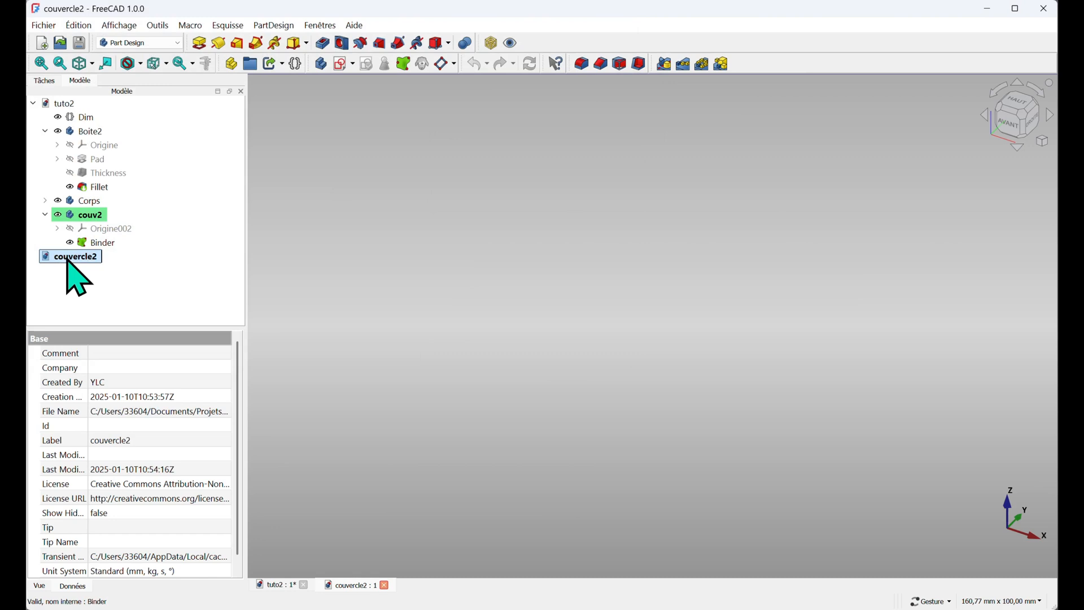
Create a body in couvercle2 and rename it couv2
click(322, 65)
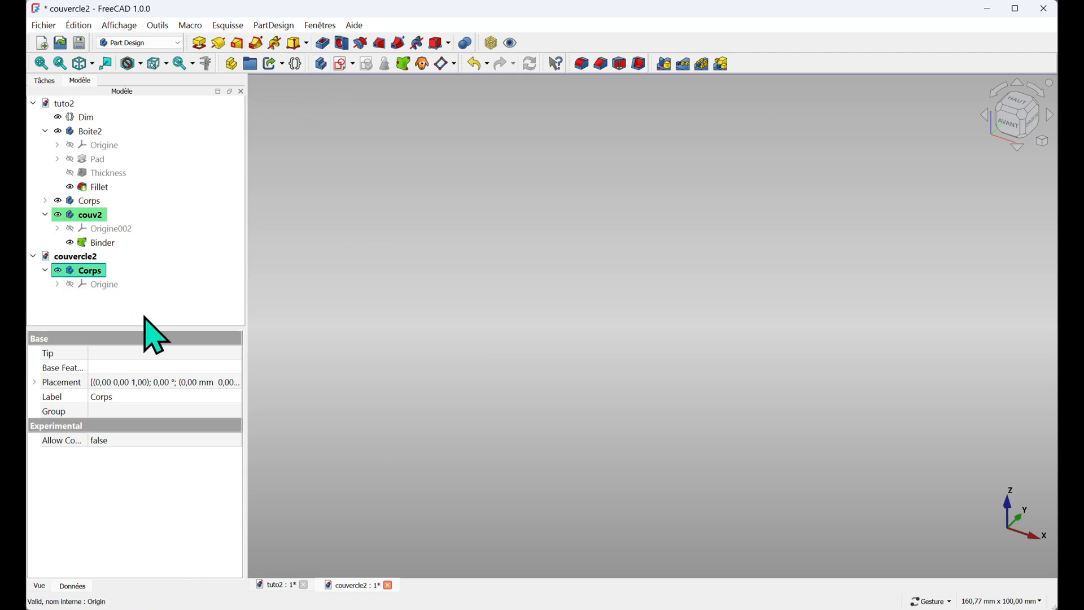
click(88, 272)
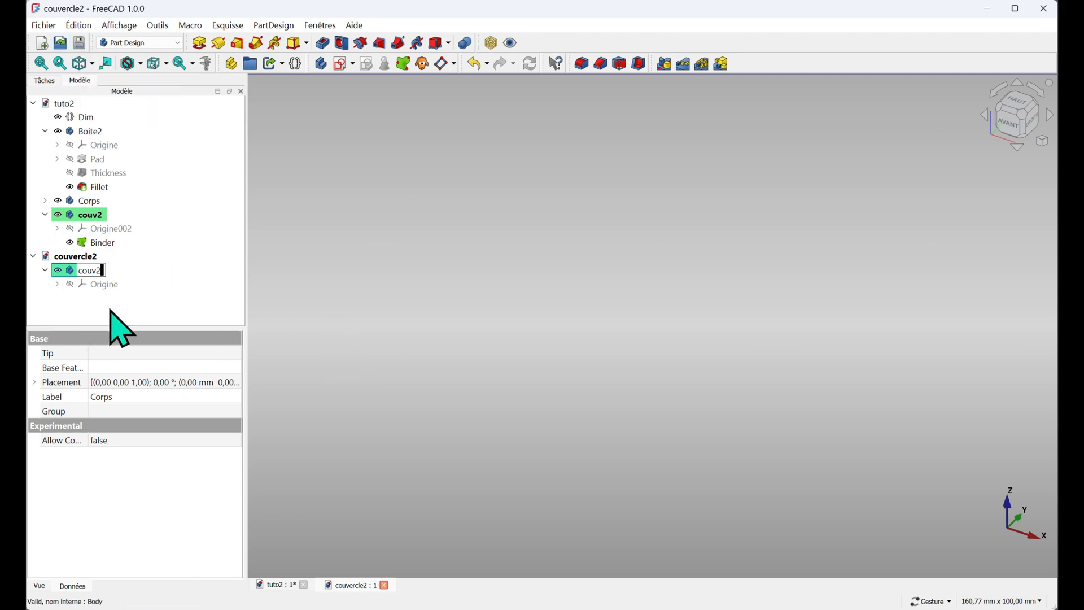
Create a link to tuto2's Dim variable set inside couvercle2 and open the link's context menu
click(90, 119)
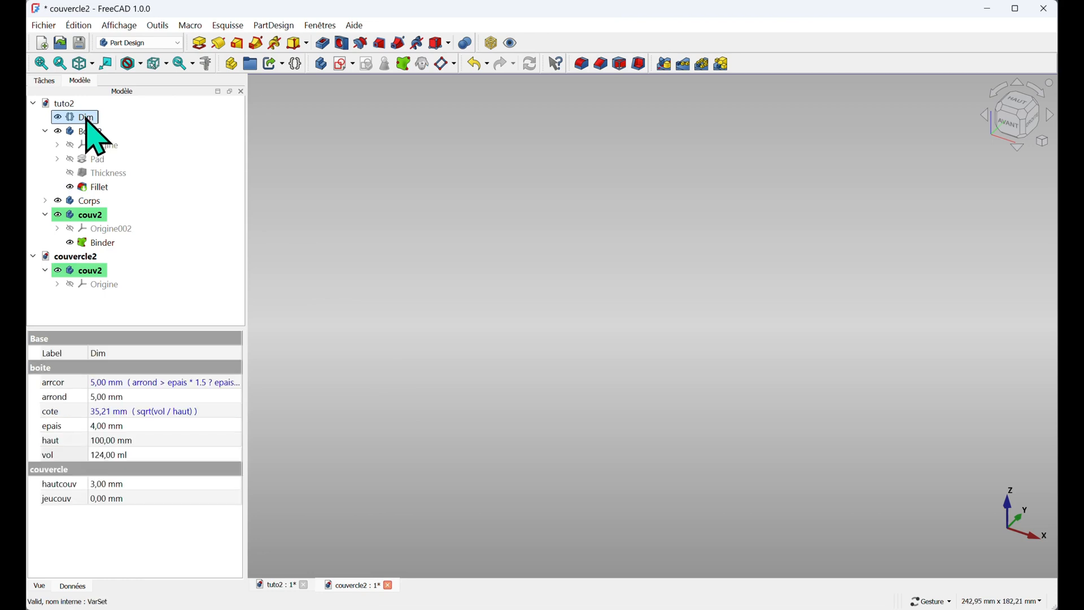
click(274, 64)
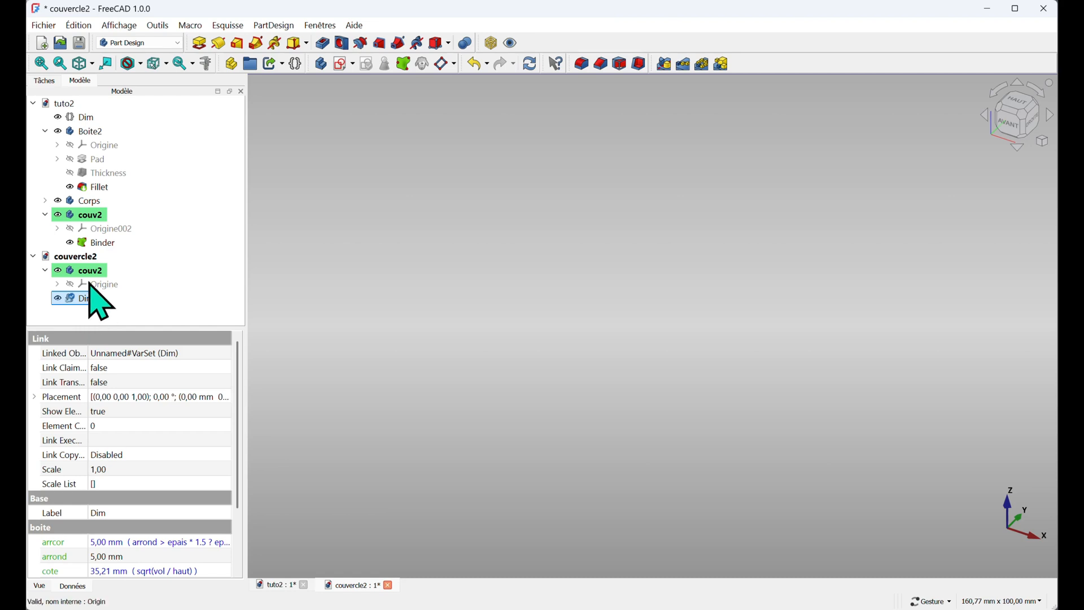
right_click(79, 303)
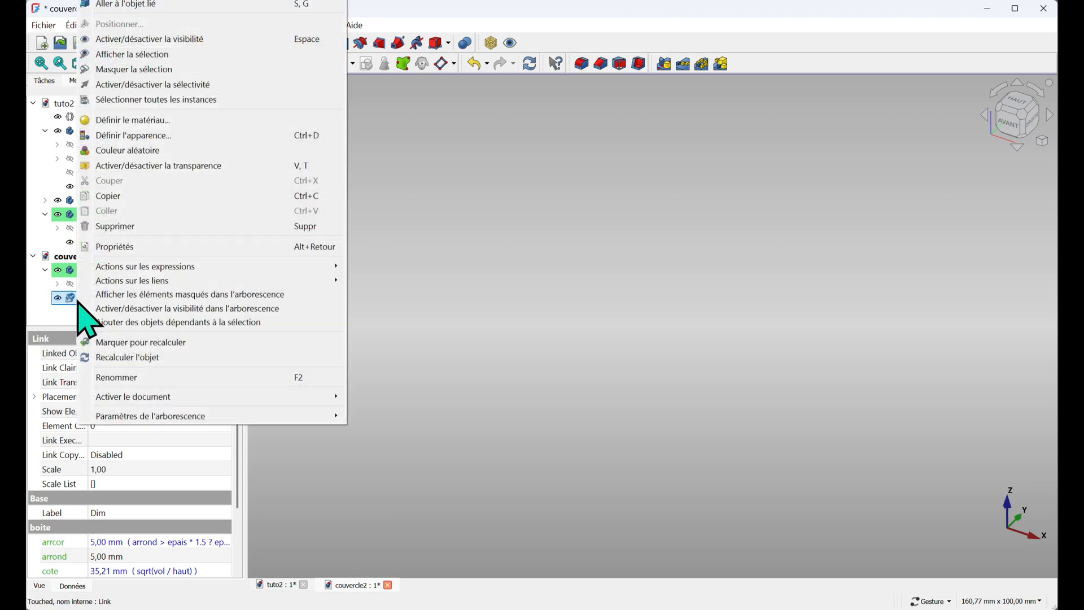